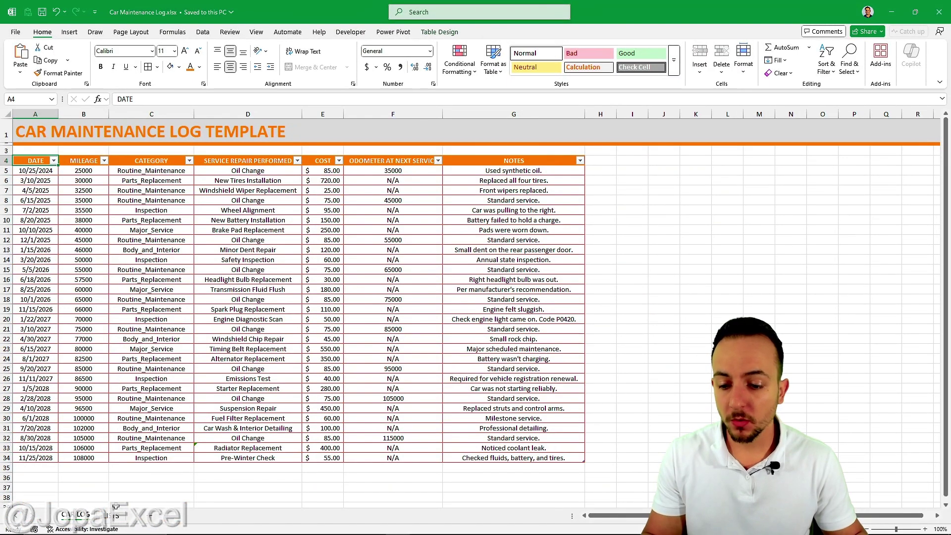
Review the Lists sheet, and check the category and service dropdown choices of the 6/15/2025 entry in the car log.
left_click(115, 516)
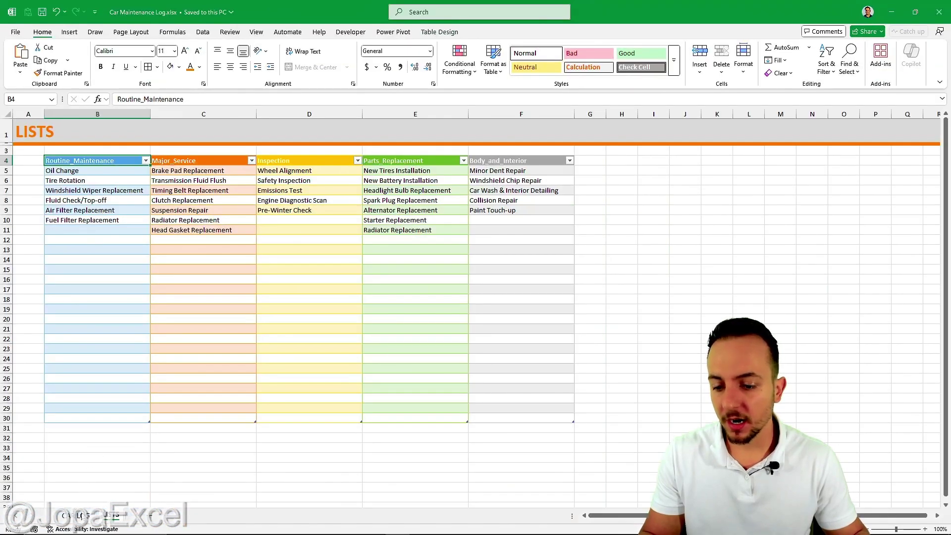
left_click(78, 516)
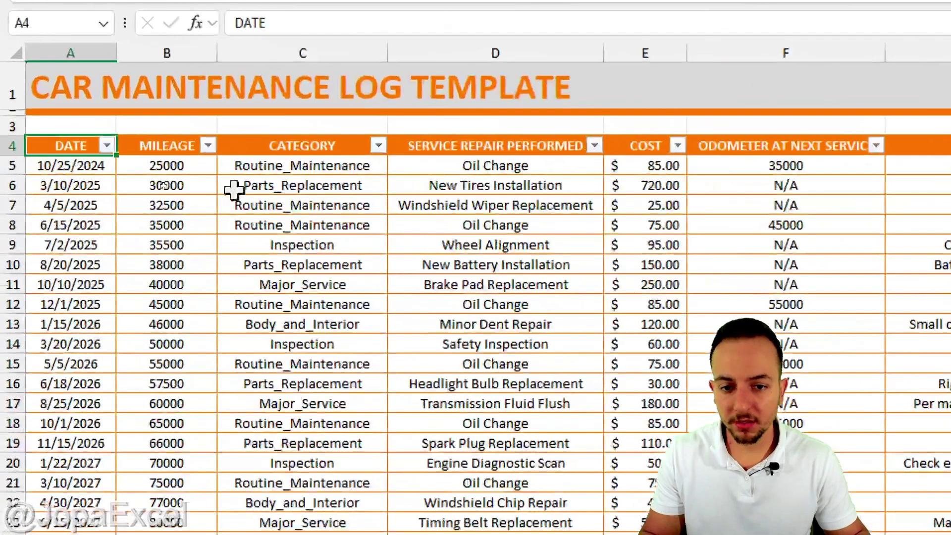
left_click(182, 201)
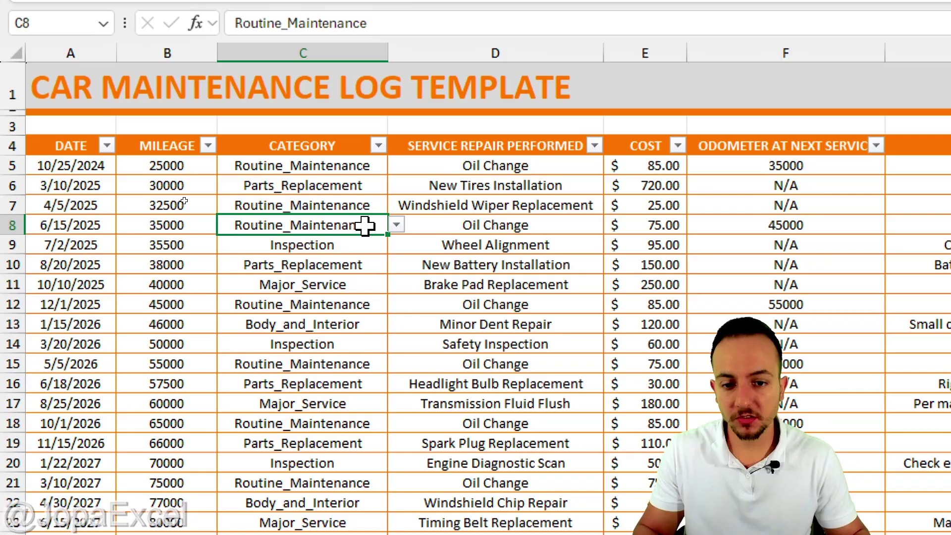
left_click(397, 225)
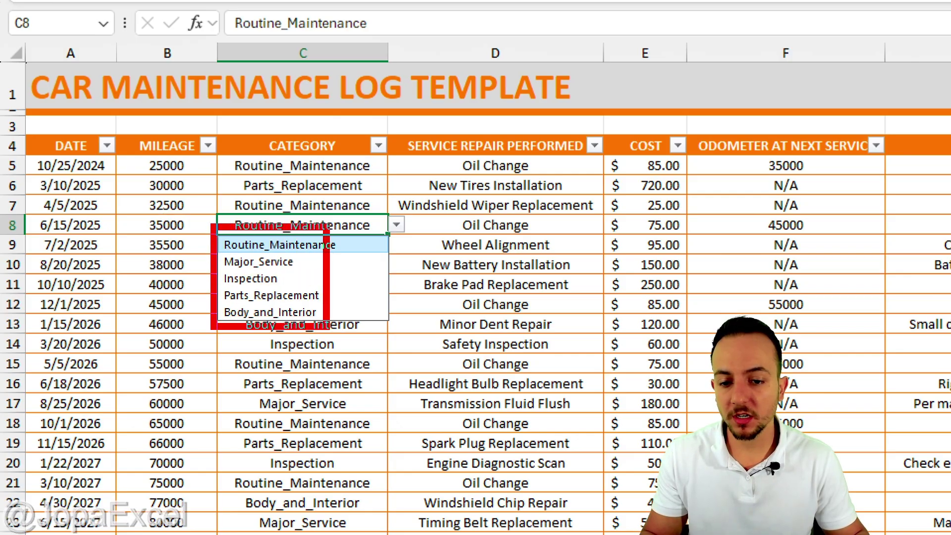
key("Escape")
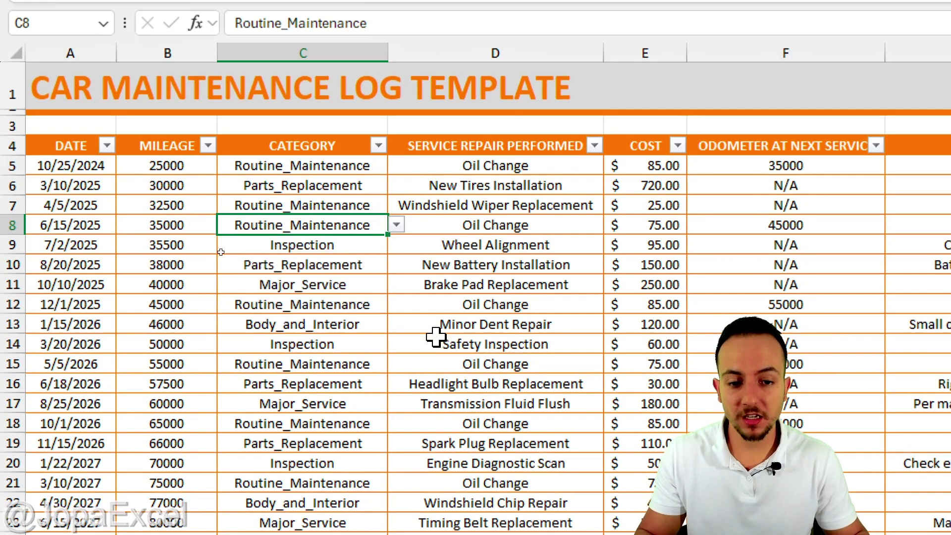
left_click(570, 224)
left_click(613, 225)
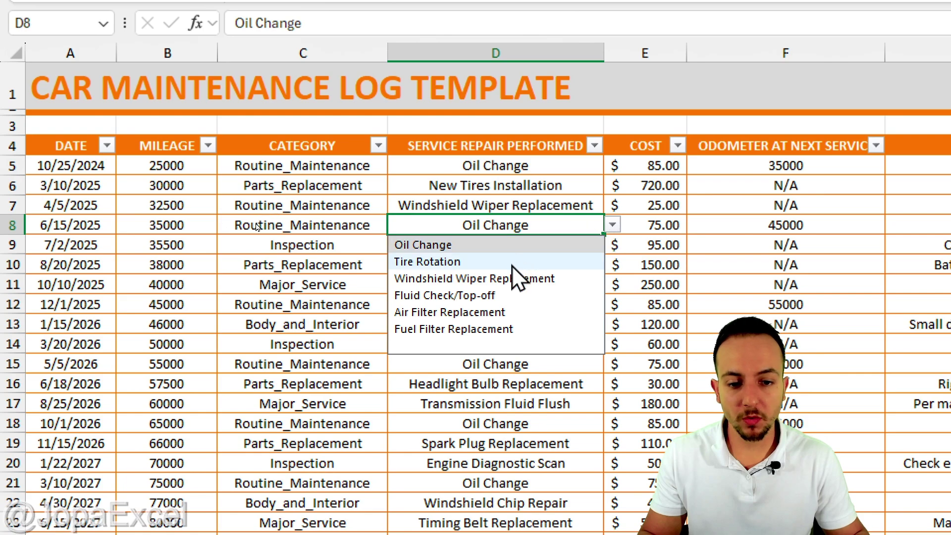
left_click(487, 248)
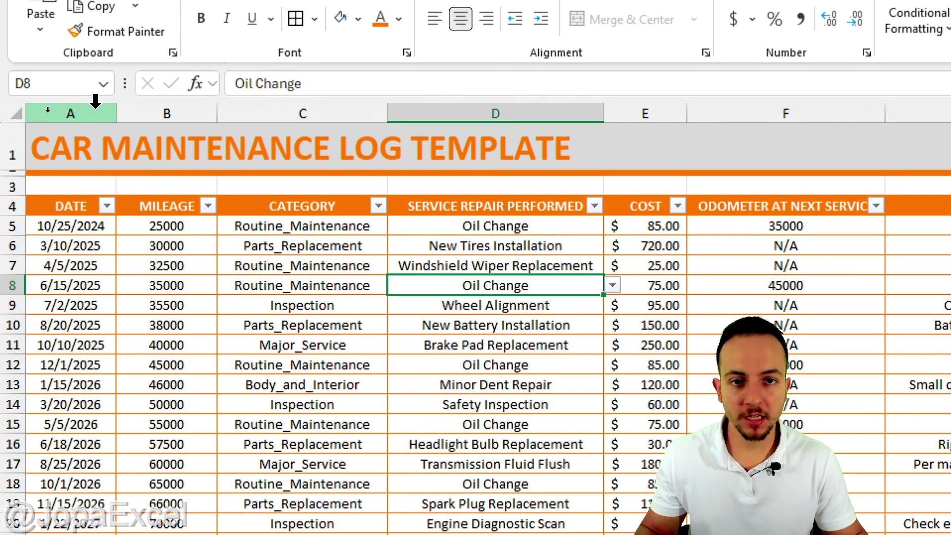
Review the log's date, mileage, category, service repair performed, cost and odometer columns one after another.
left_click(96, 105)
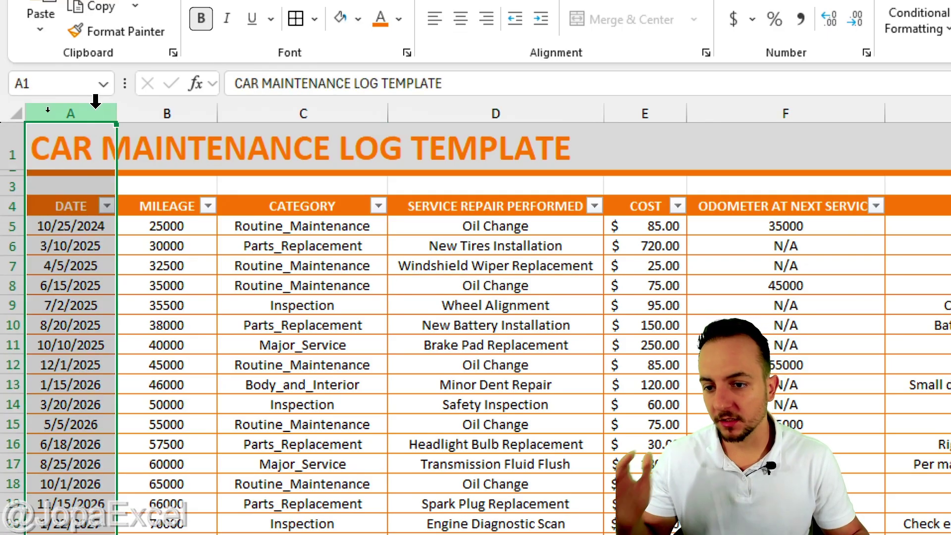
left_click(170, 109)
left_click(284, 110)
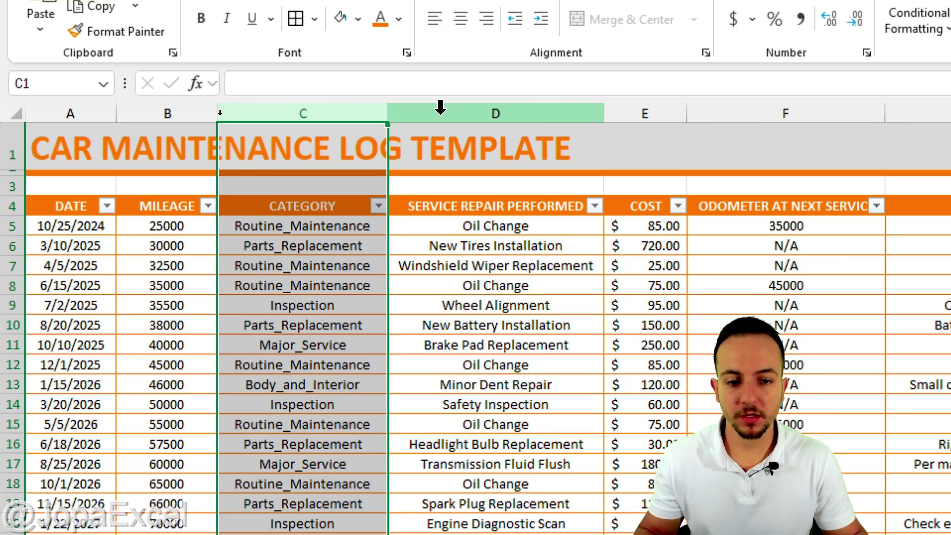
left_click(440, 110)
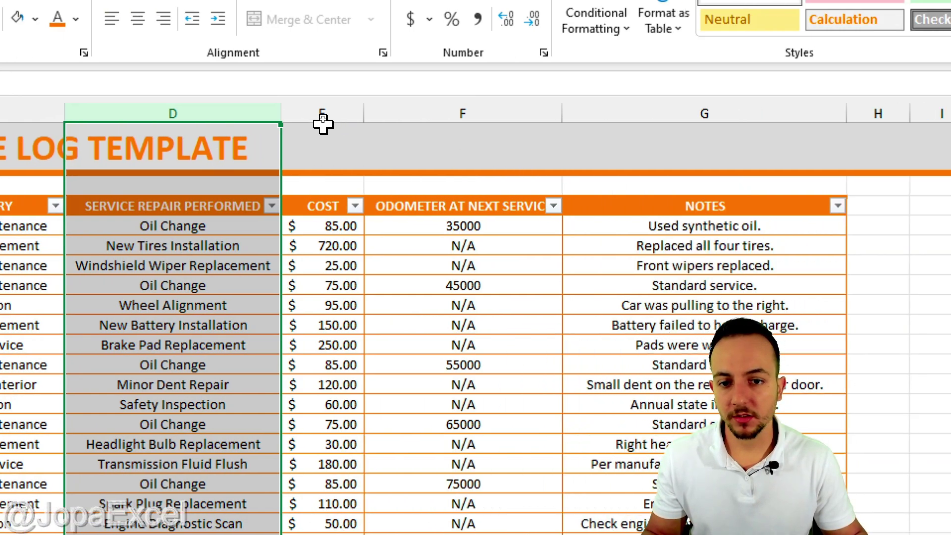
left_click(322, 116)
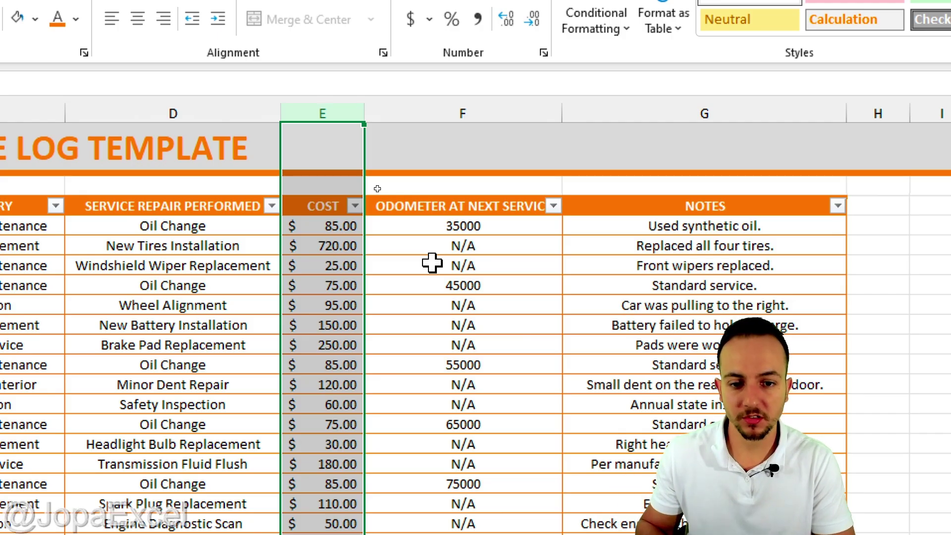
left_click(501, 109)
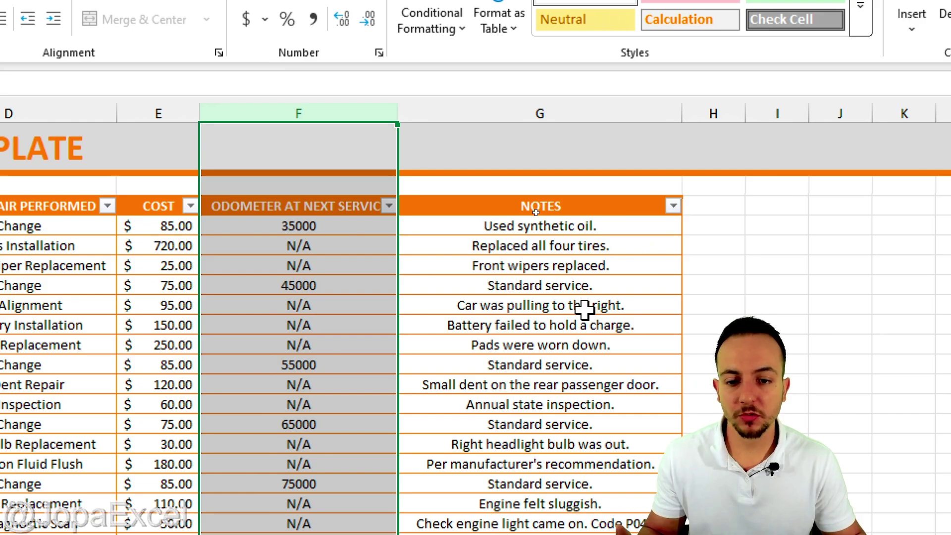
Filter the log's odometer at next service column to show only 105000 and 115000.
left_click(370, 205)
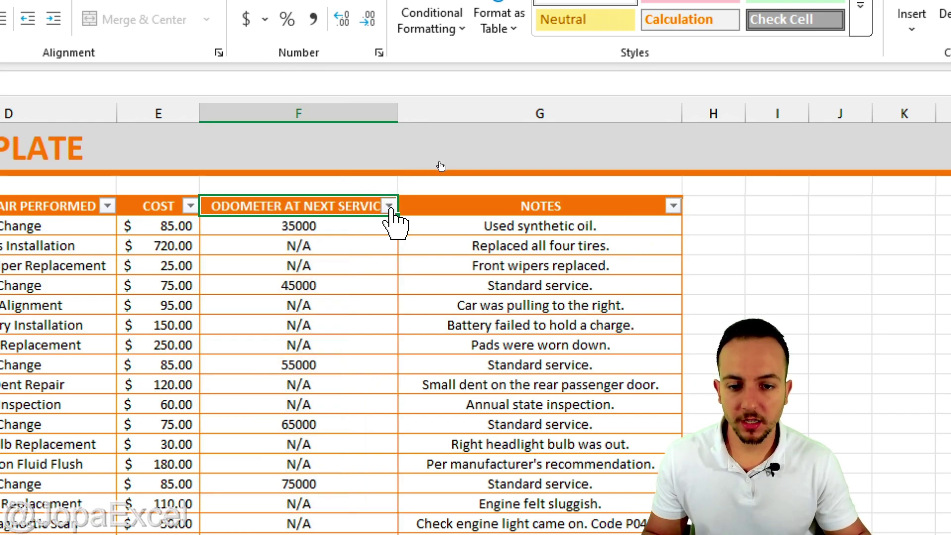
left_click(390, 206)
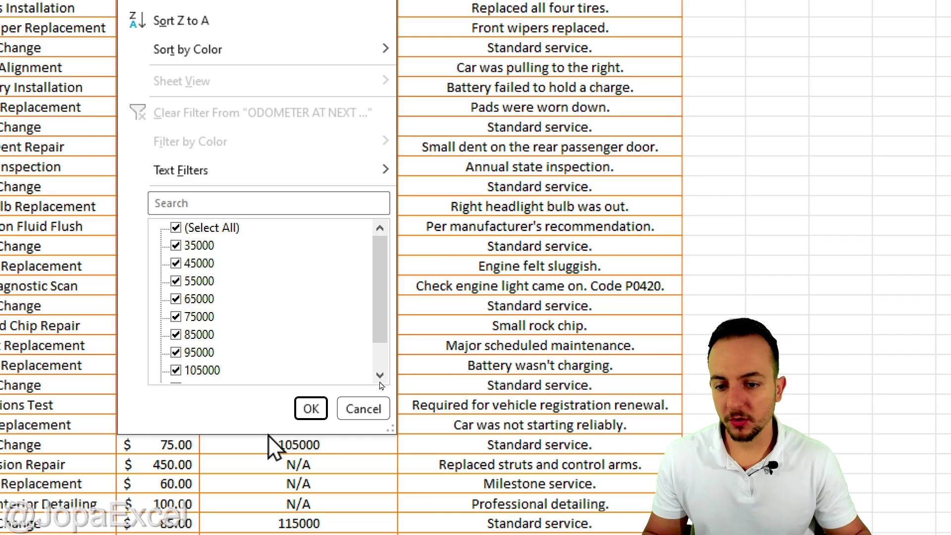
scroll(270, 311, "down", 1)
scroll(257, 270, "up", 1)
left_click(209, 228)
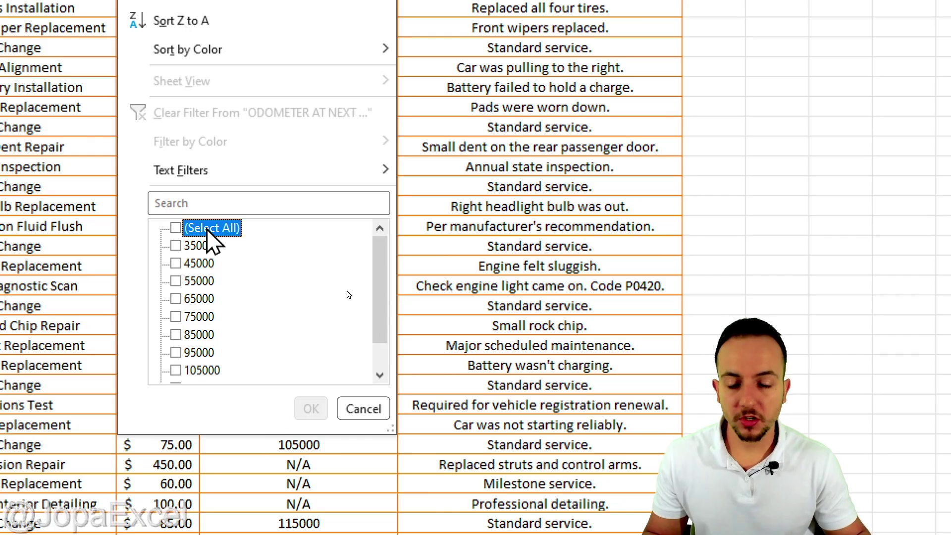
scroll(251, 304, "down", 1)
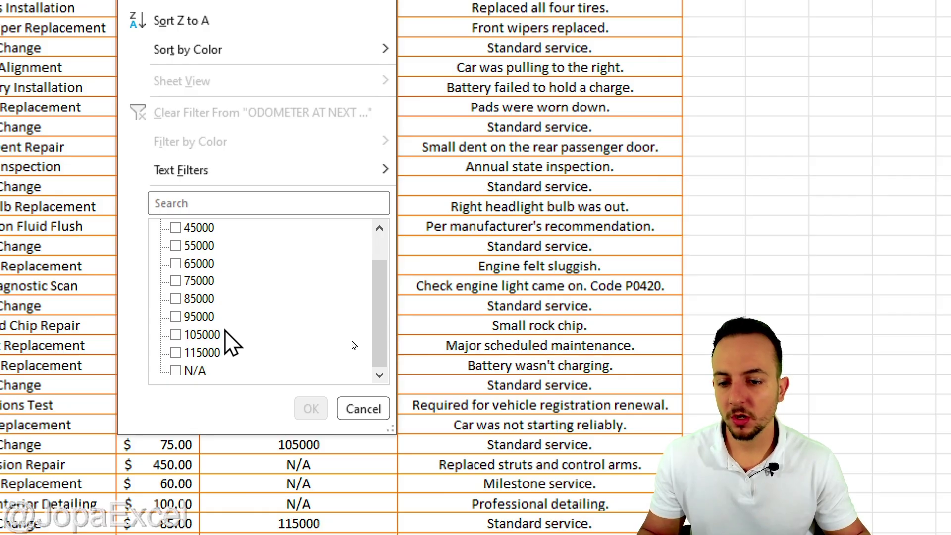
left_click(196, 335)
left_click(212, 352)
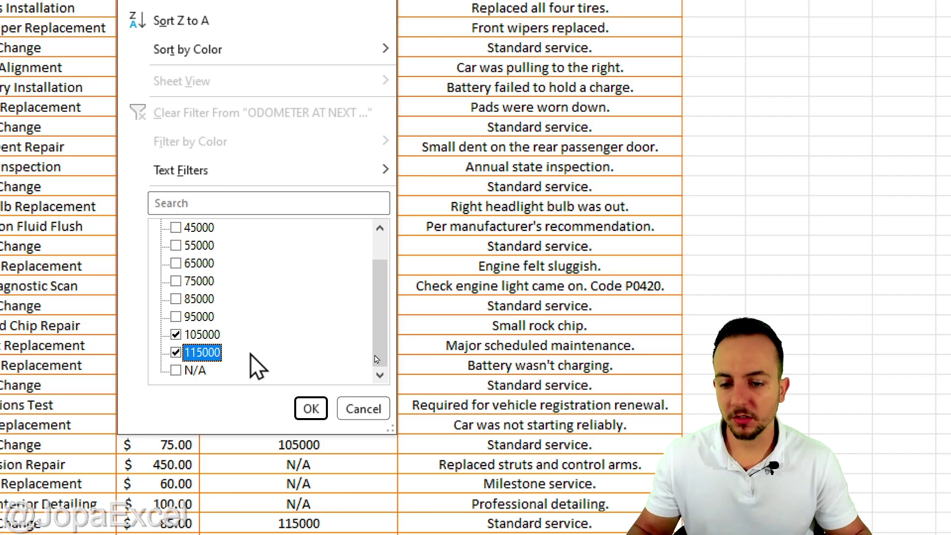
left_click(311, 409)
scroll(379, 43, "down", 8)
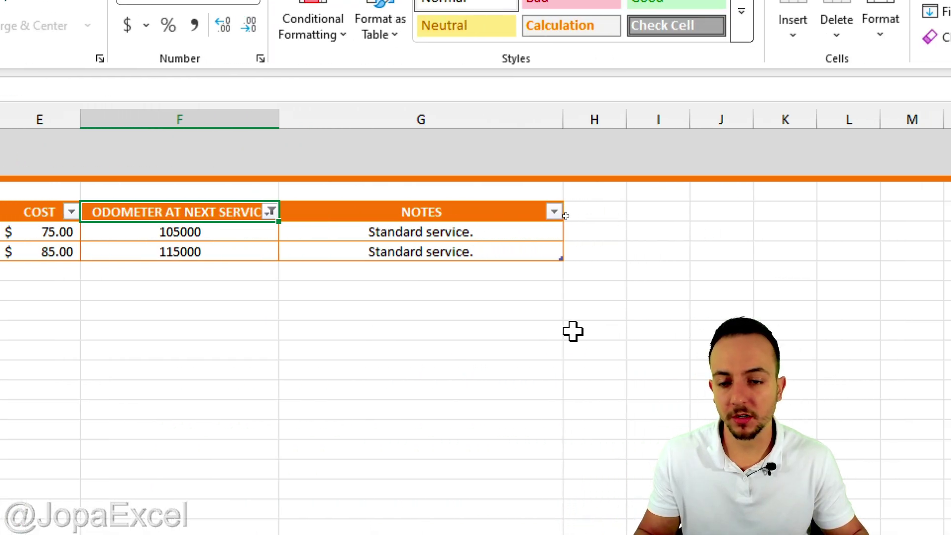
Clear the odometer column's filter and look at the notes column.
left_click(341, 213)
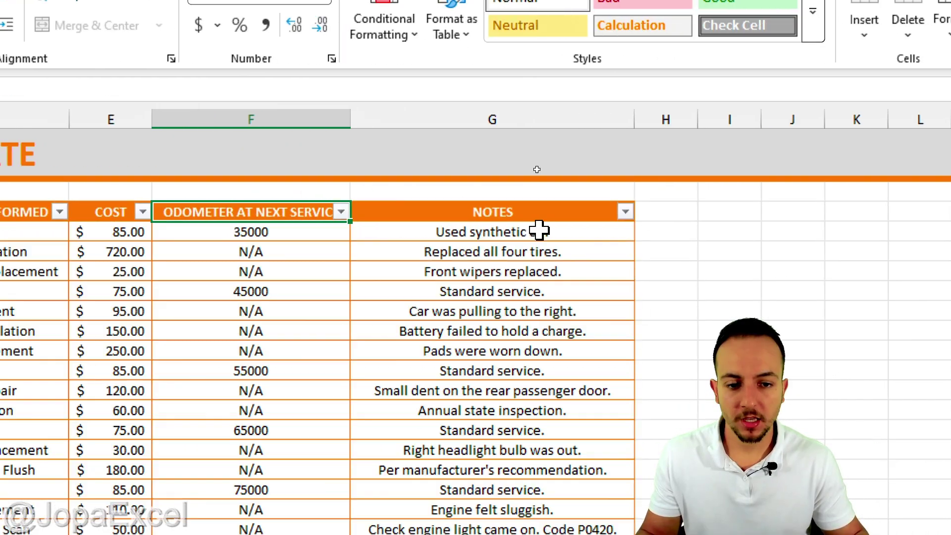
left_click(554, 117)
left_click(529, 215)
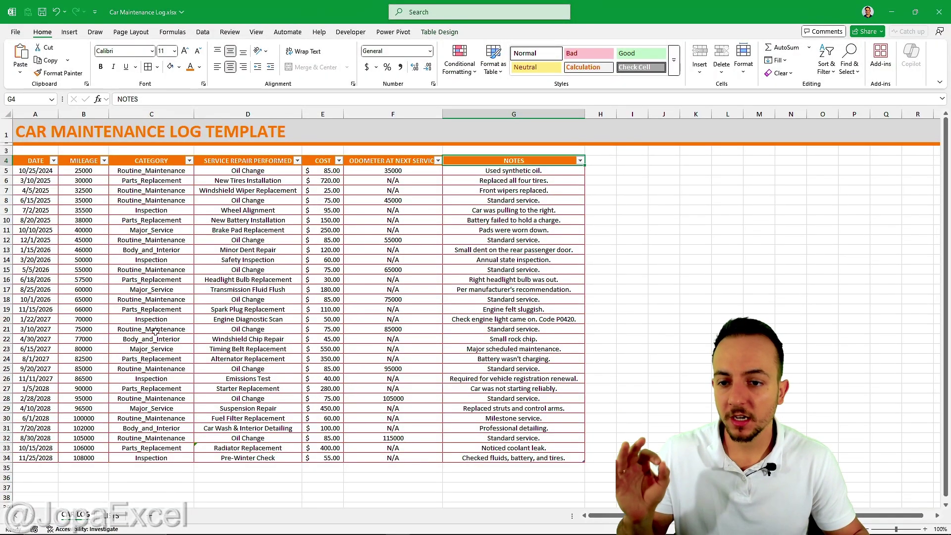
Add a new blank worksheet and fill the whole of row 1 with light gray.
left_click(151, 515)
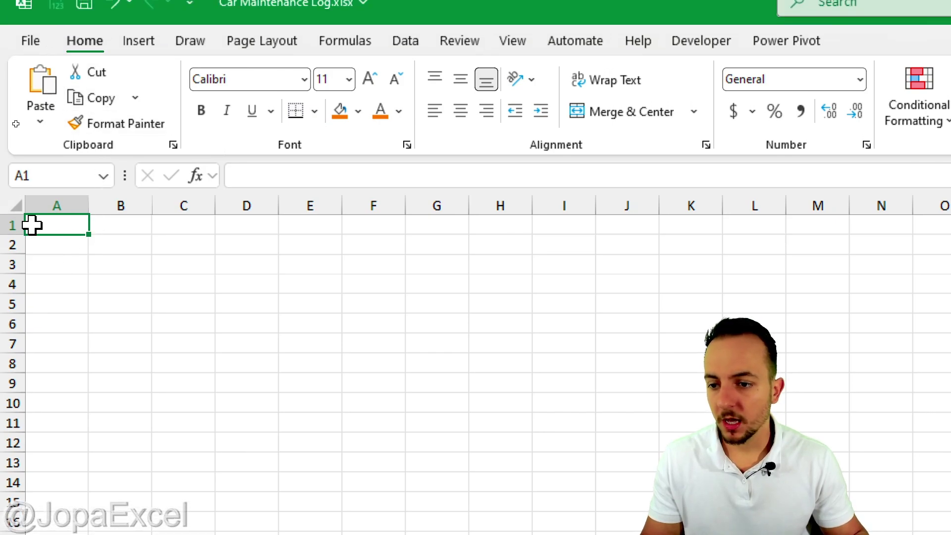
left_click(10, 226)
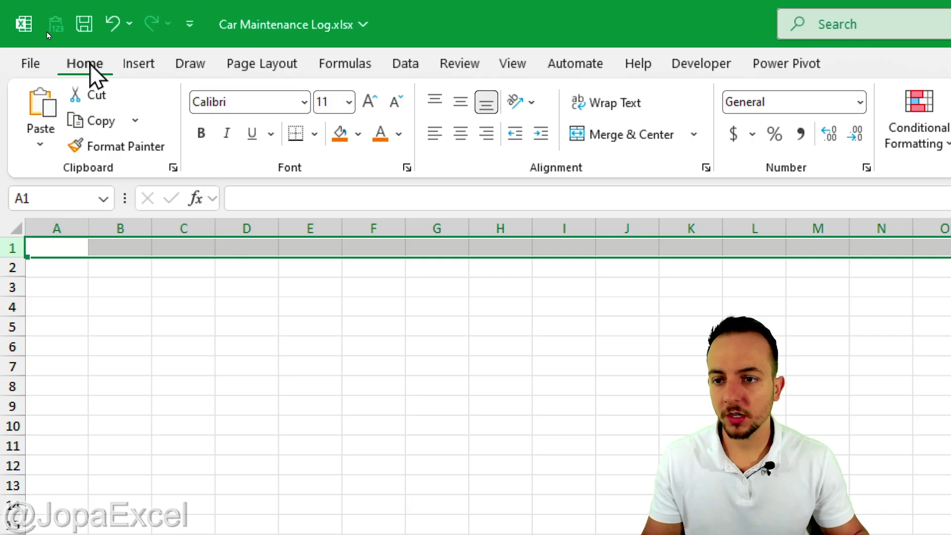
left_click(359, 134)
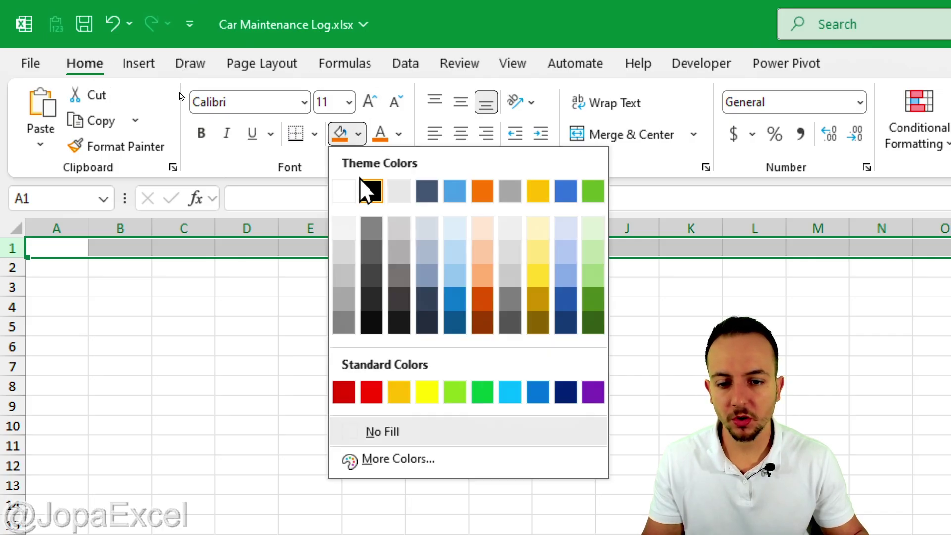
left_click(344, 258)
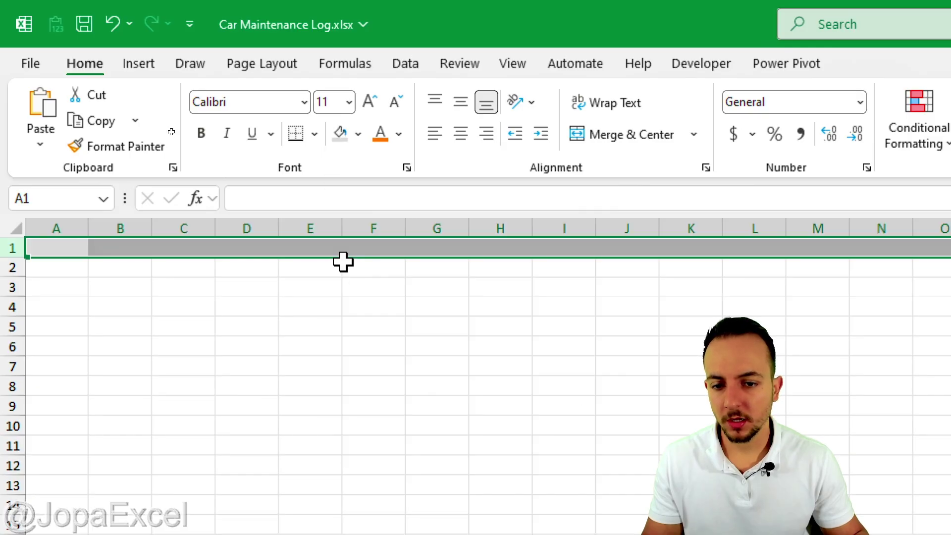
Enter the title CAR MAINTENANCE LOG TEMPLATE in cell A1.
left_click(80, 252)
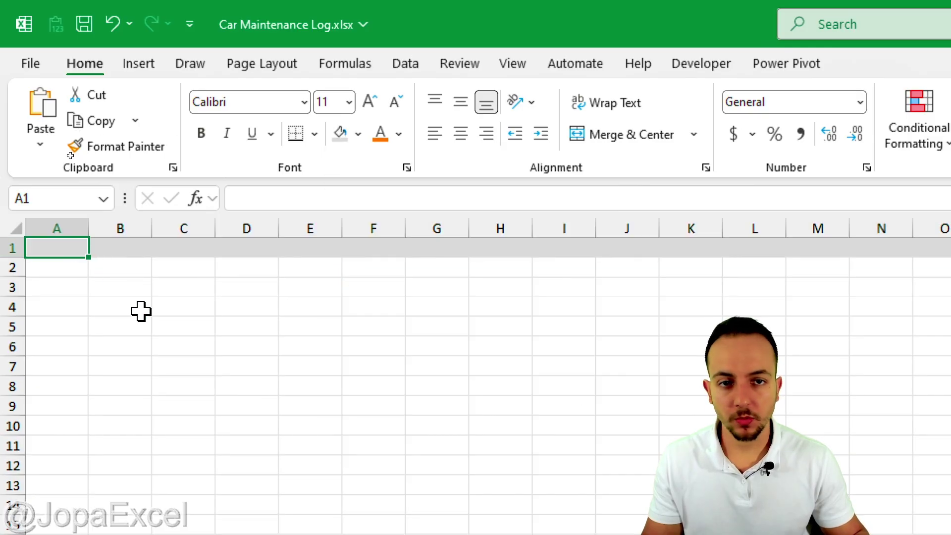
type("CAR")
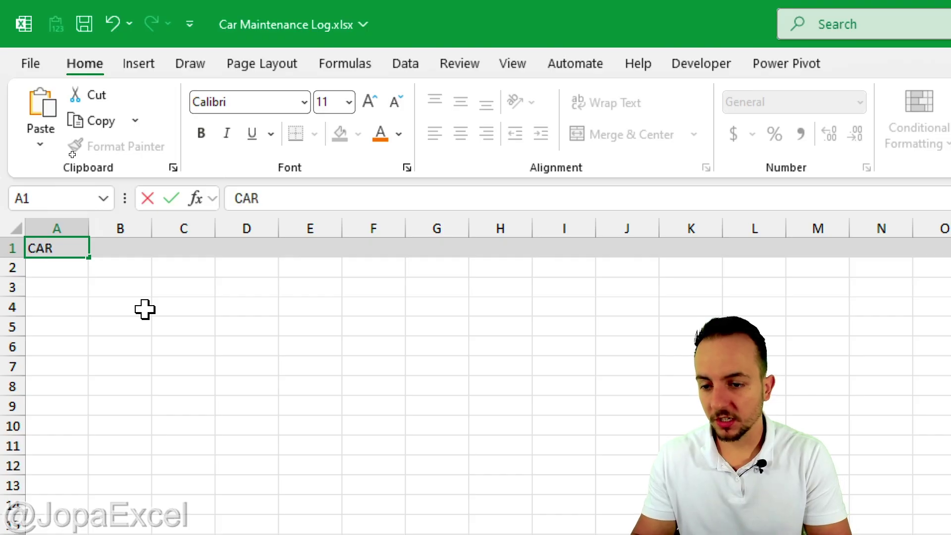
type(" MAINTENANCE")
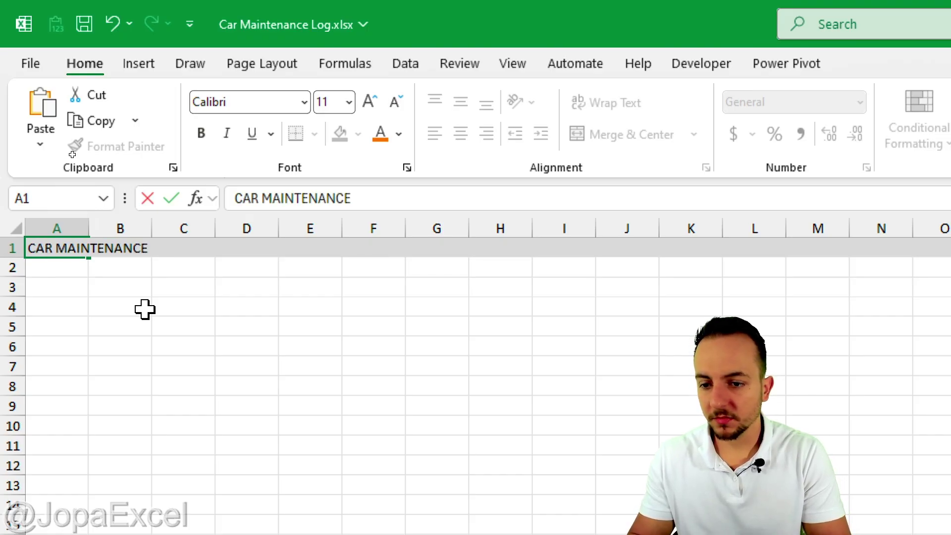
type(" LOG TEMPLATE")
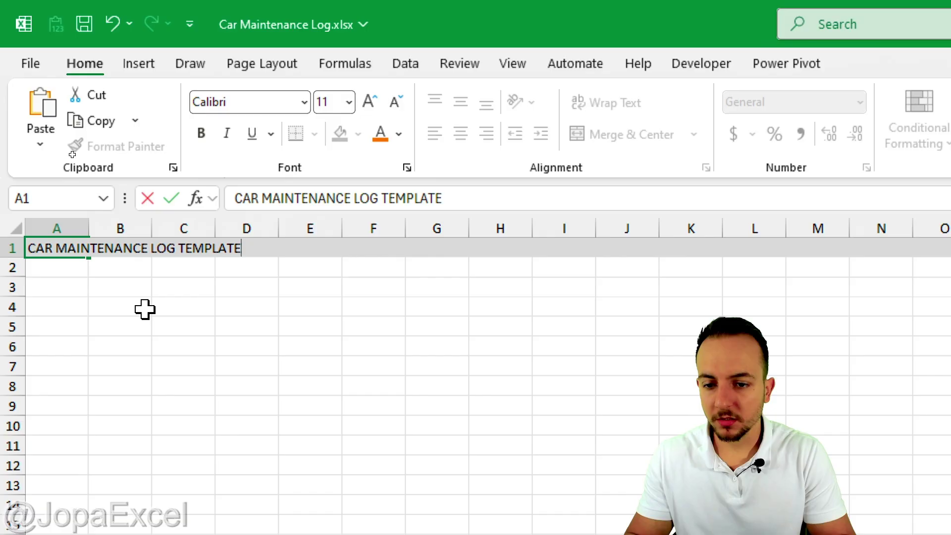
key("Return")
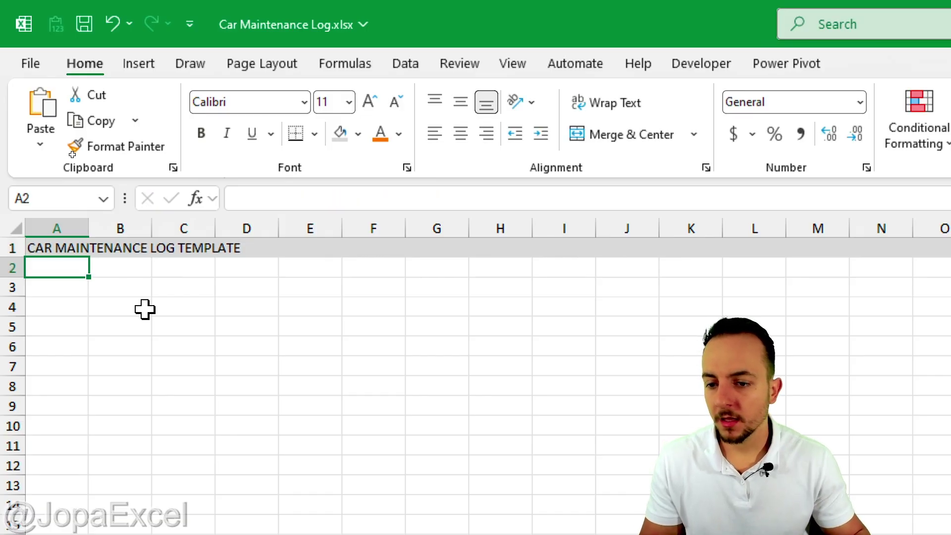
Increase the font size of the title in A1 to 28.
left_click(66, 249)
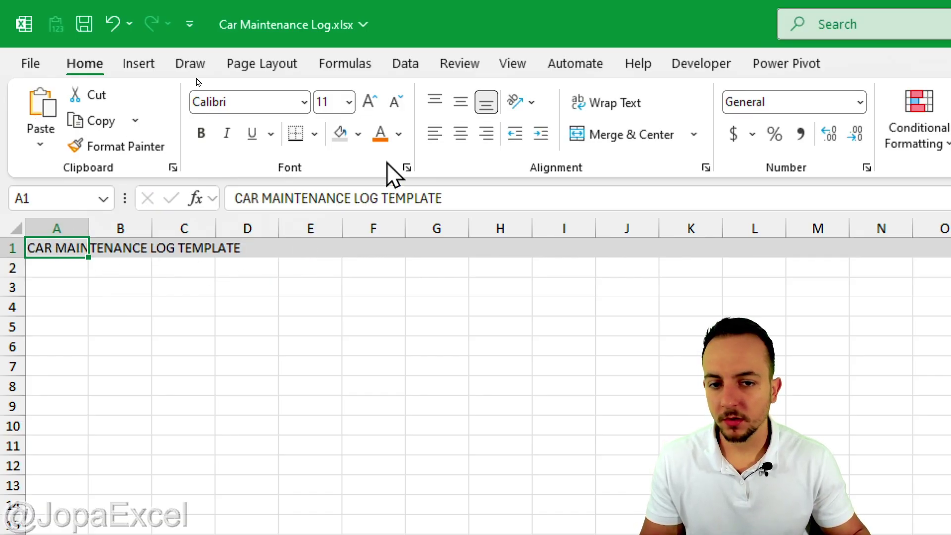
left_click(370, 102)
left_click(370, 102)
left_click(370, 102)
left_click(371, 102)
left_click(371, 102)
left_click(370, 102)
left_click(373, 105)
left_click(373, 105)
left_click(373, 105)
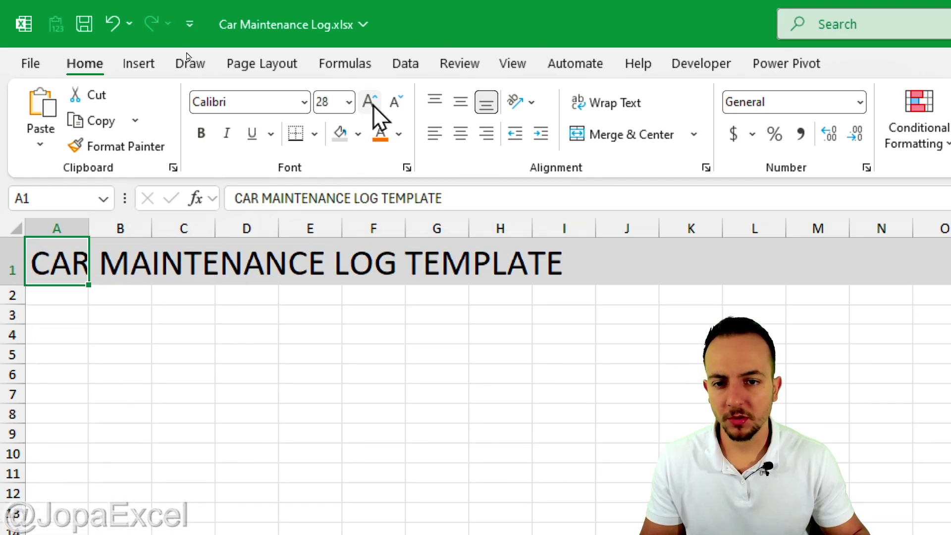
Make the title in A1 orange and bold.
left_click(399, 132)
left_click(399, 133)
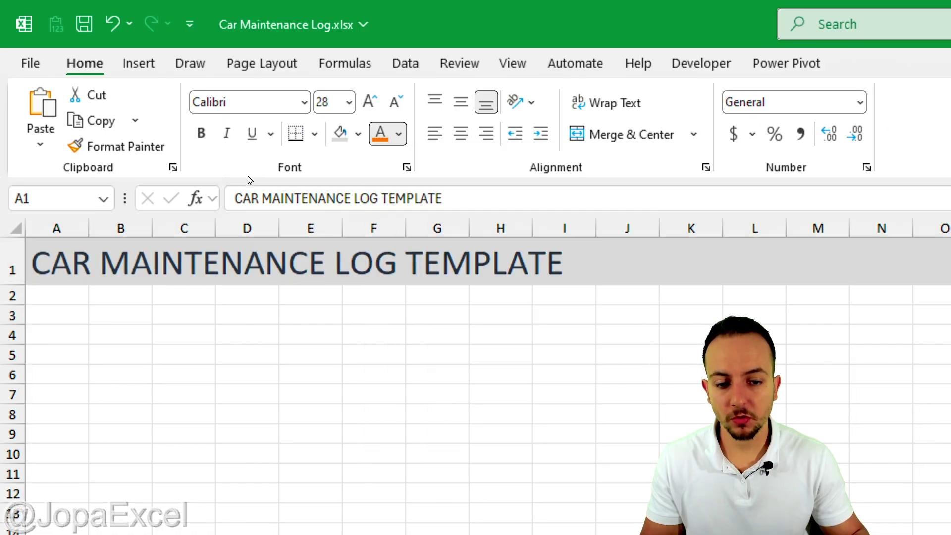
left_click(399, 132)
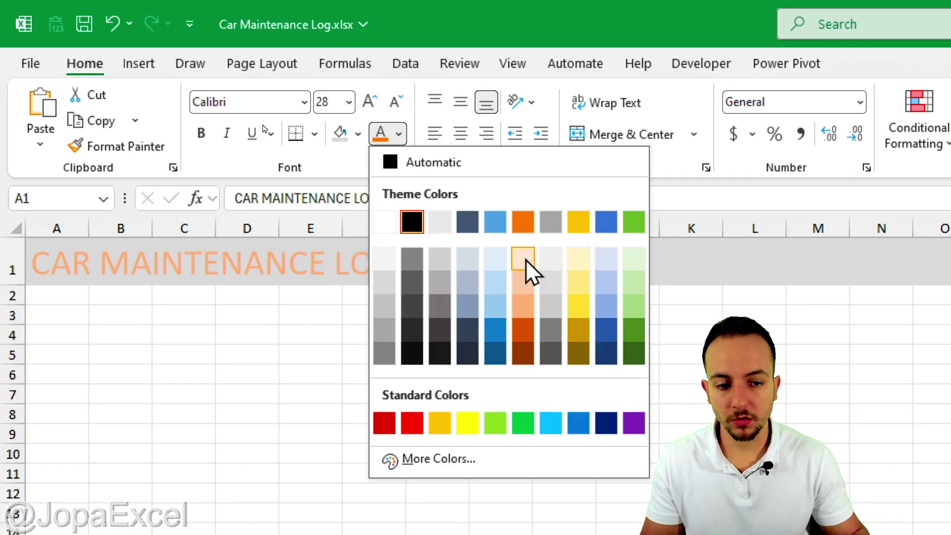
left_click(522, 230)
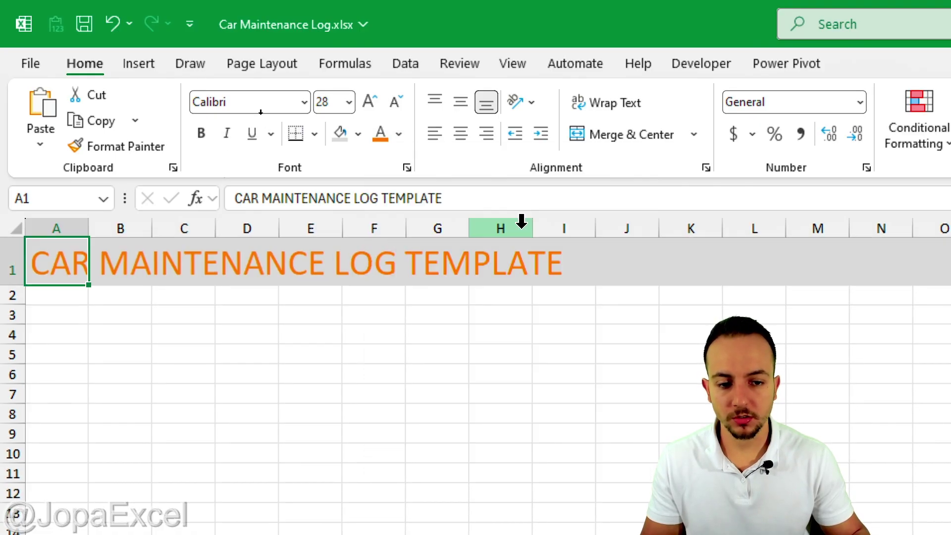
left_click(201, 143)
Fill the whole of row 2 with the theme color Orange, Accent 2.
left_click(14, 296)
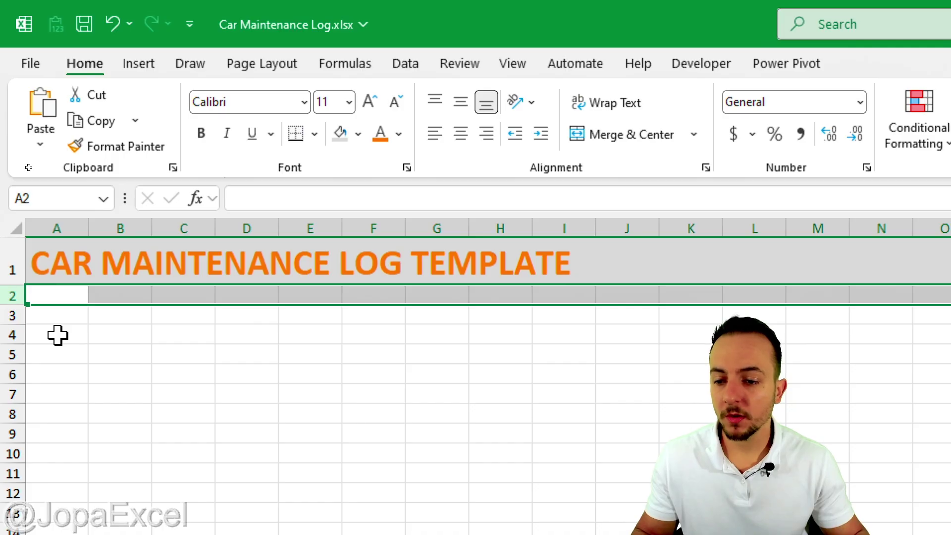
left_click(359, 135)
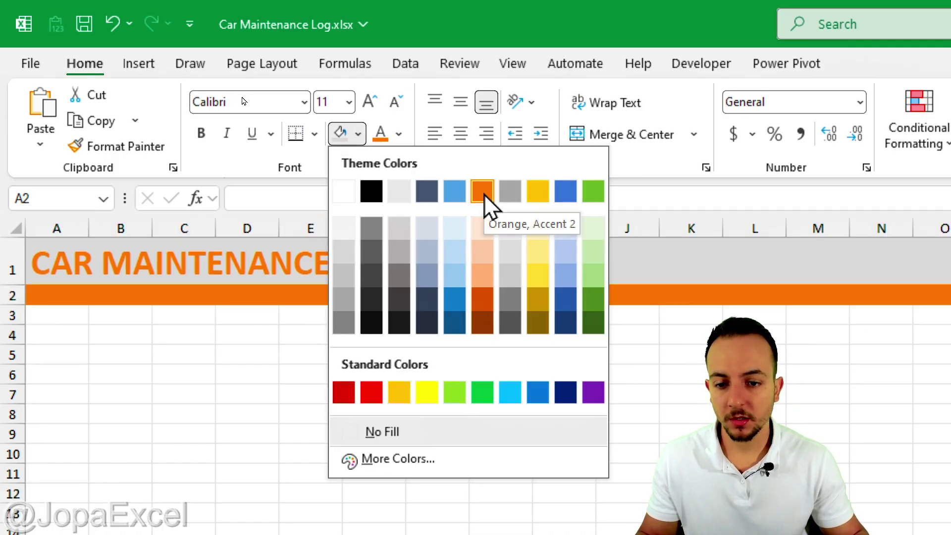
left_click(483, 193)
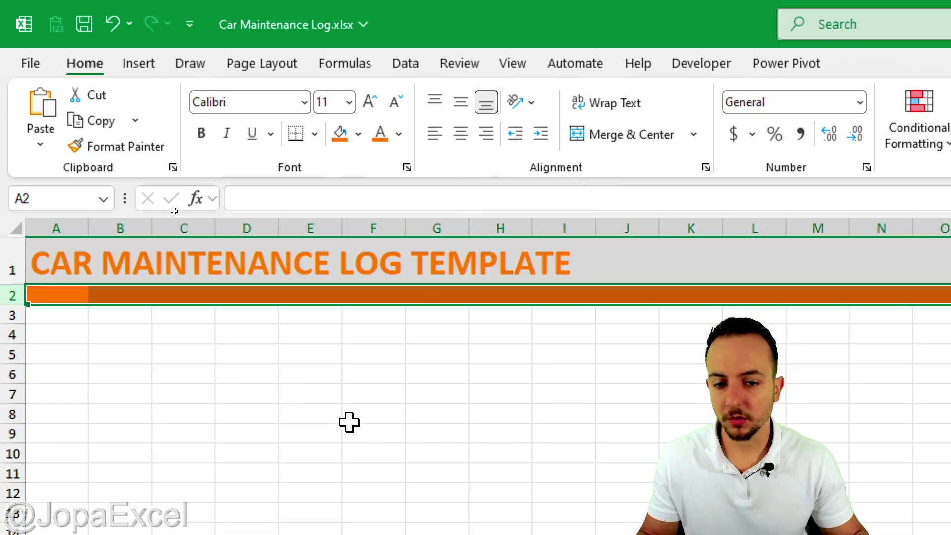
left_click(252, 394)
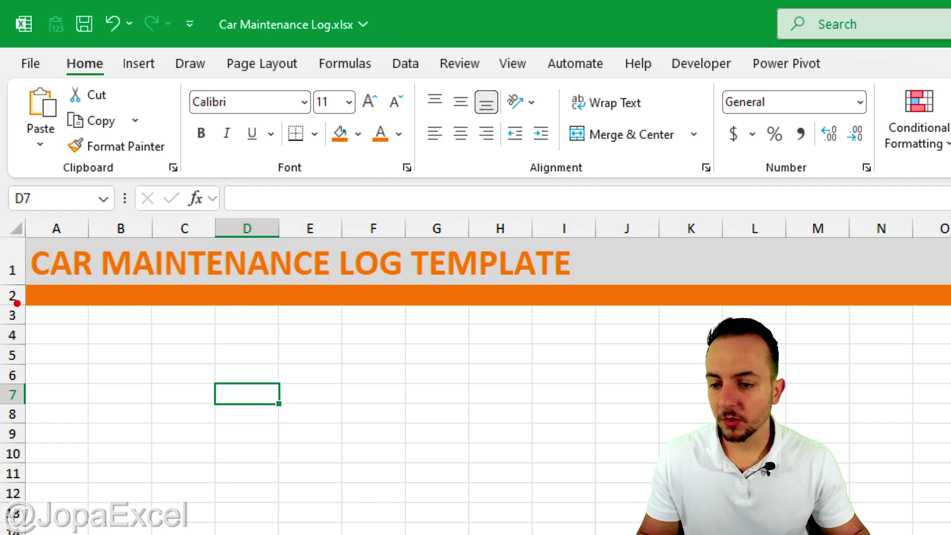
left_click_drag(13, 299, 5, 323)
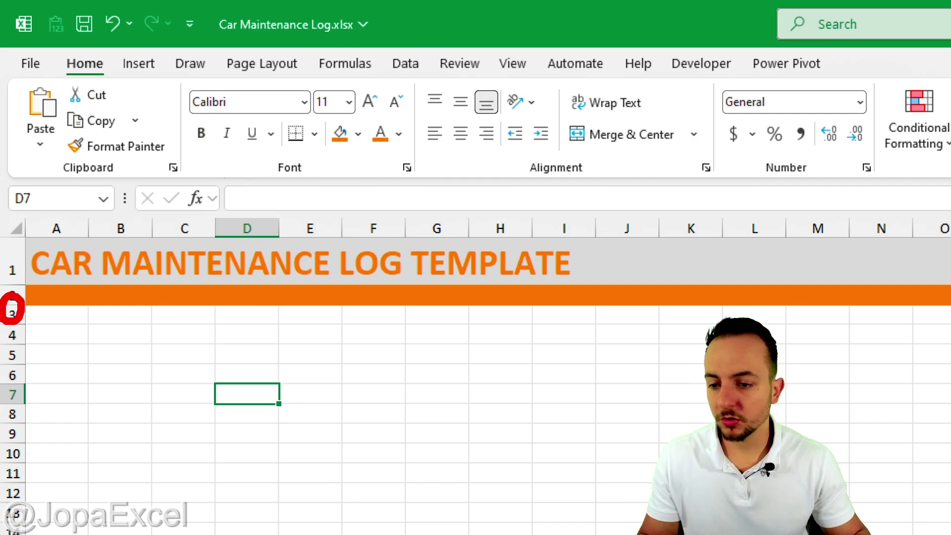
left_click_drag(41, 290, 42, 338)
key("Escape")
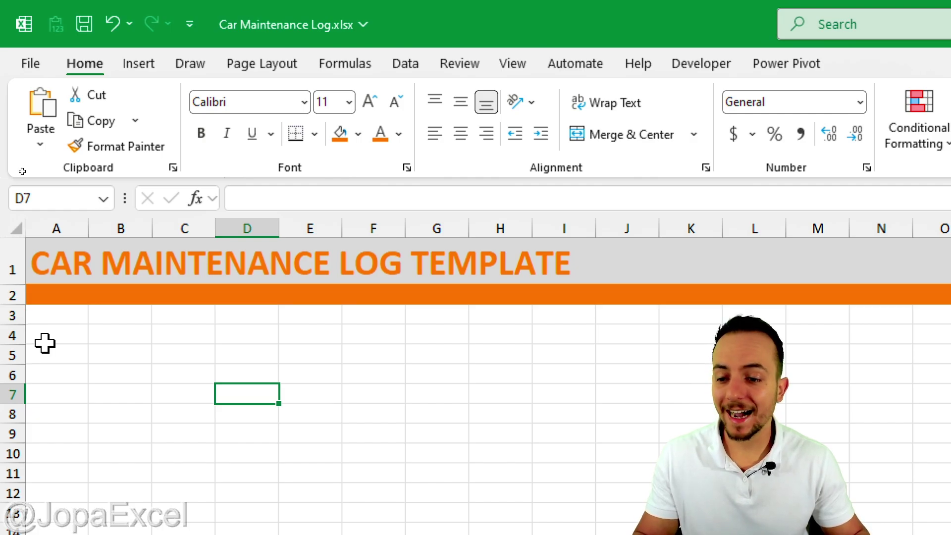
Reduce the height of row 2 to a thin orange strip directly beneath the title row.
left_click_drag(18, 304, 69, 293)
left_click(74, 344)
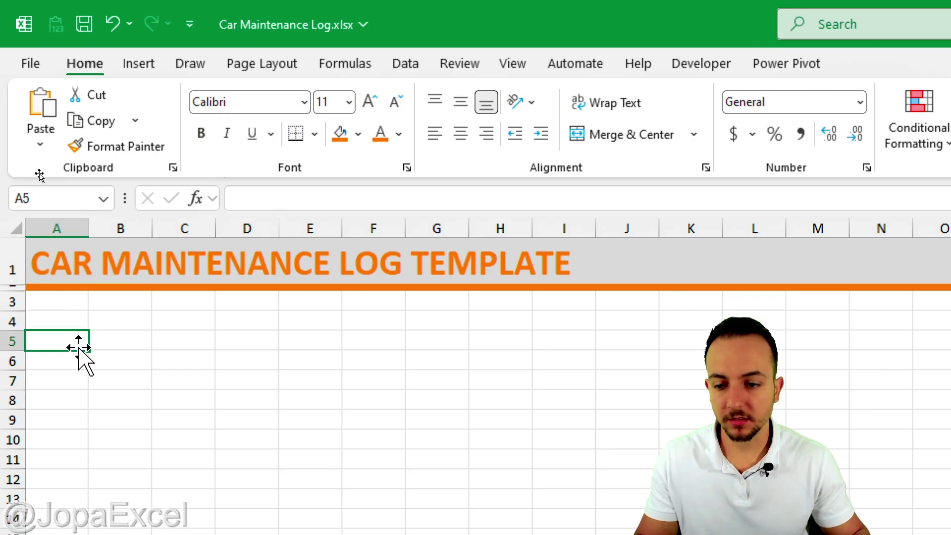
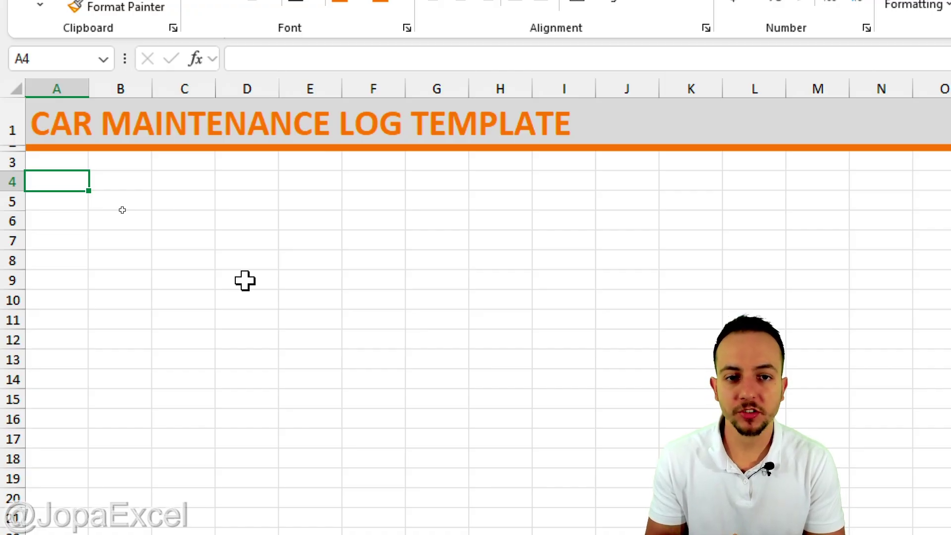
Enter the column headers DATE, MILEAGE and CATEGORY in cells A4 to C4.
type("DATE")
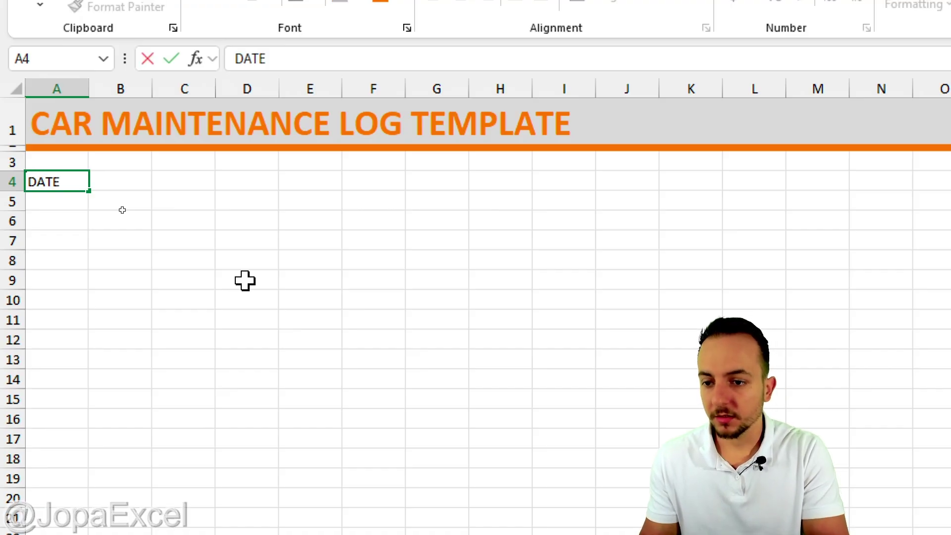
key("Tab")
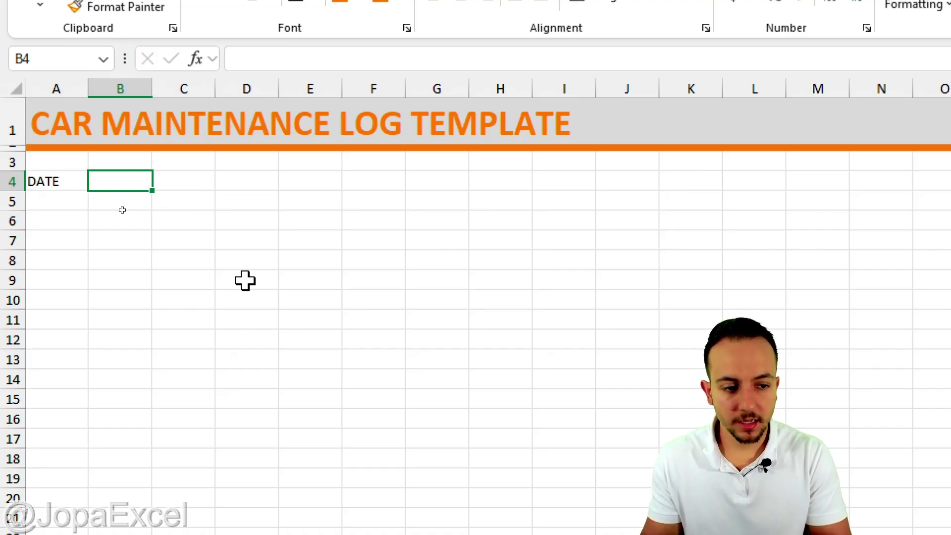
type("MIEL")
key("BackSpace")
key("BackSpace")
type("L")
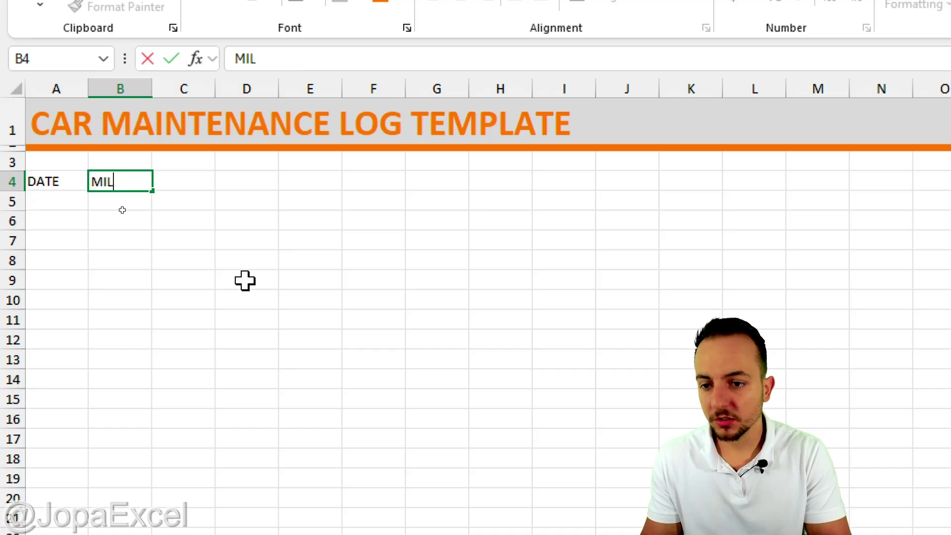
type("EAGE")
key("Tab")
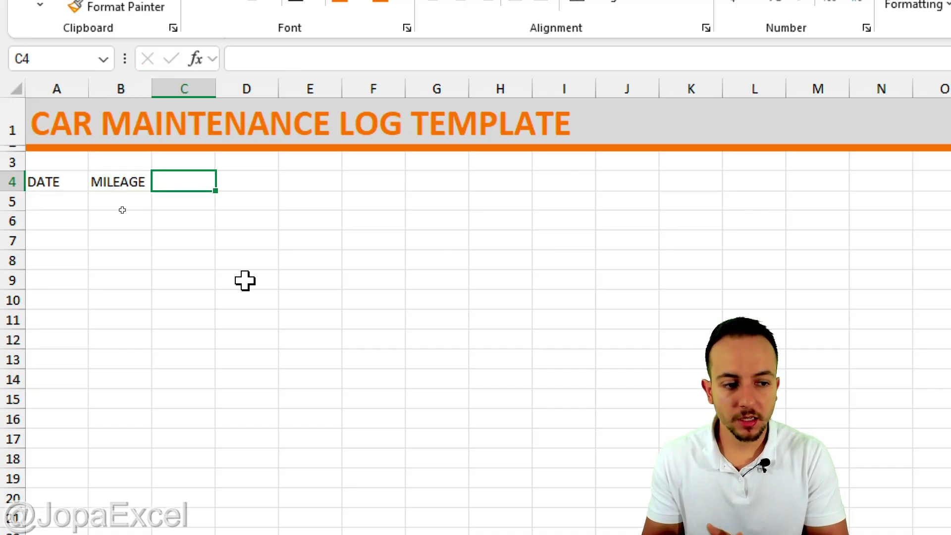
type("CATEGORY")
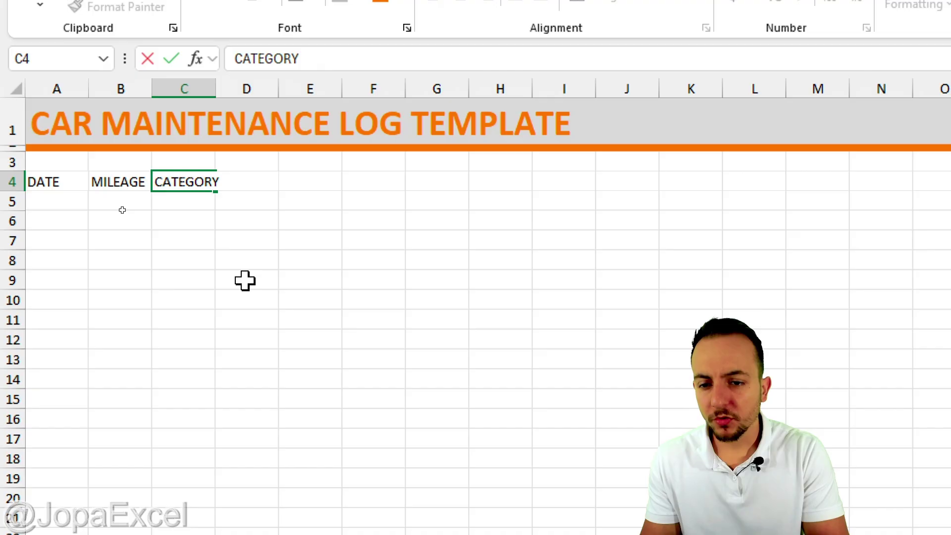
key("Return")
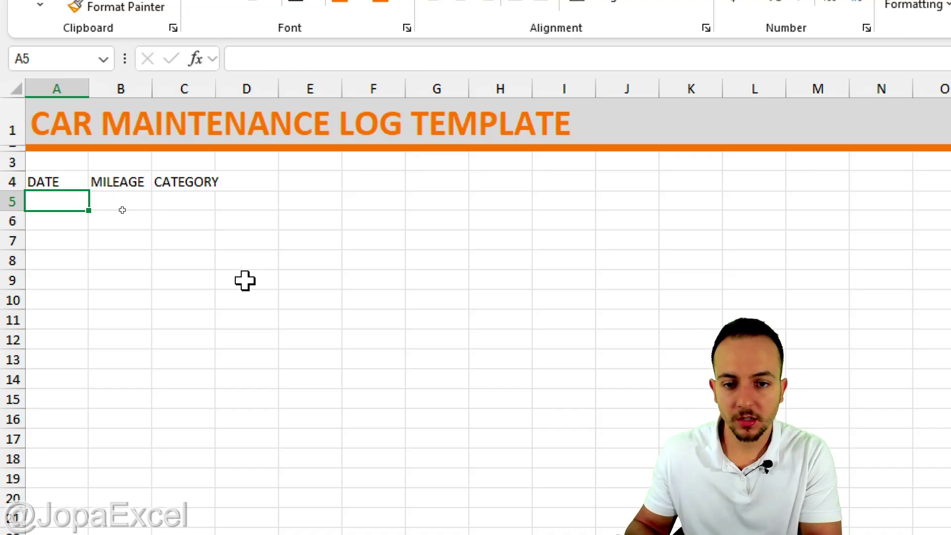
Fill in the first log entry with the date 01/01/2026 in A5 and the mileage 5000 km in B5.
type("0")
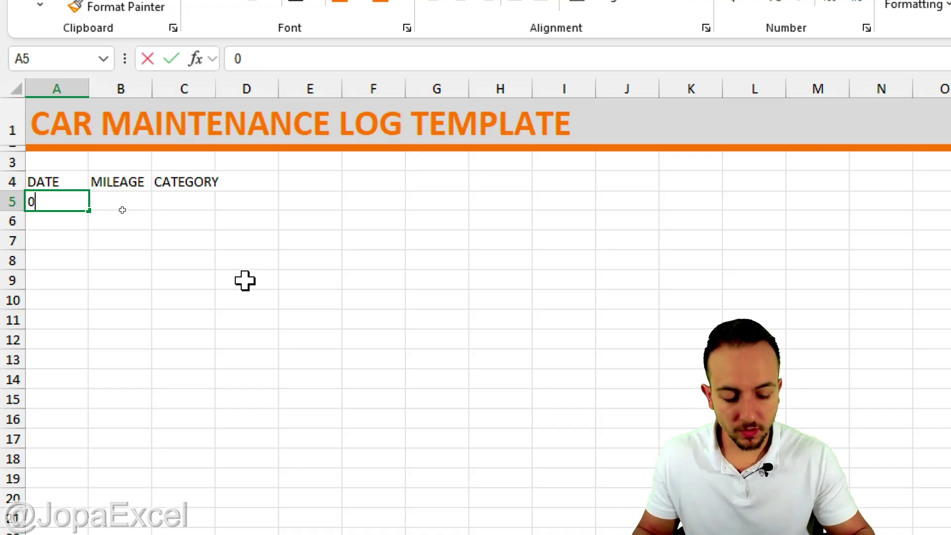
type("1/01/2026")
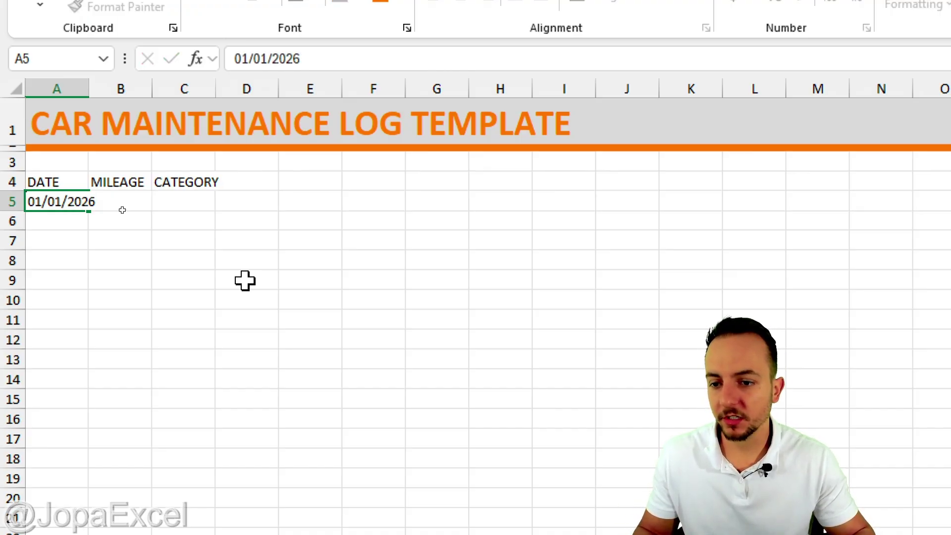
key("Return")
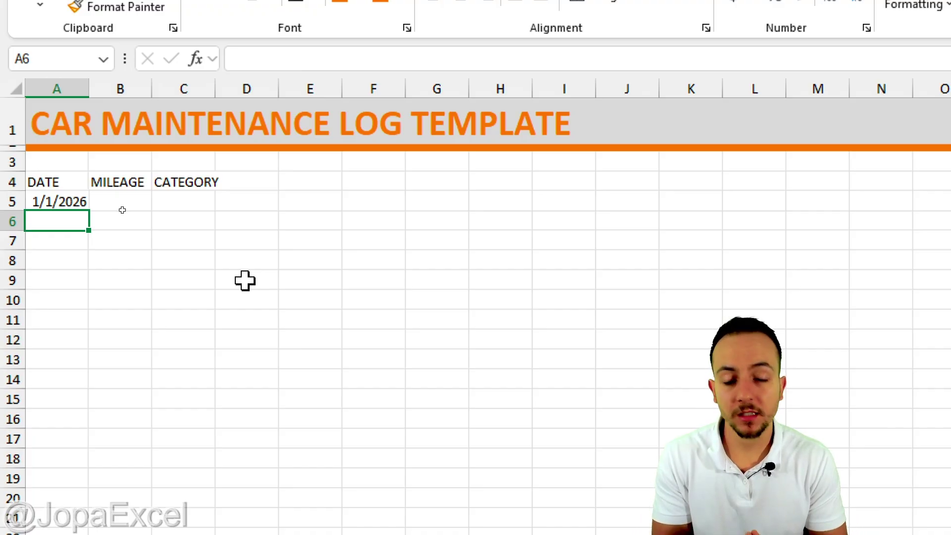
left_click(130, 197)
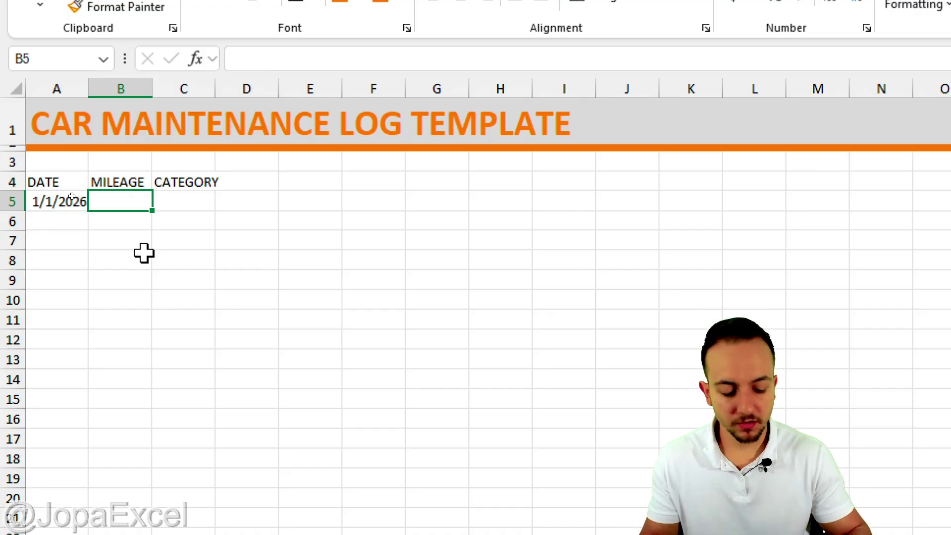
type("5000")
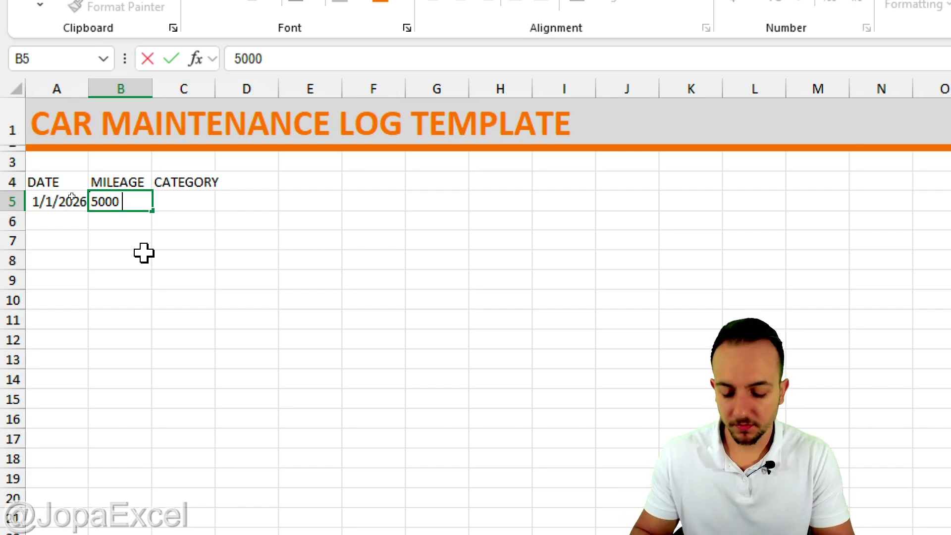
type("km")
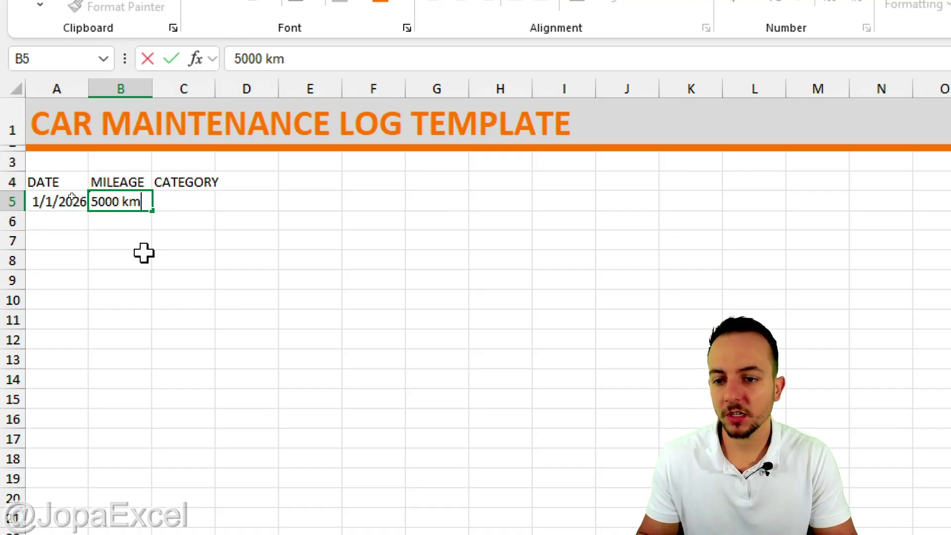
key("Return")
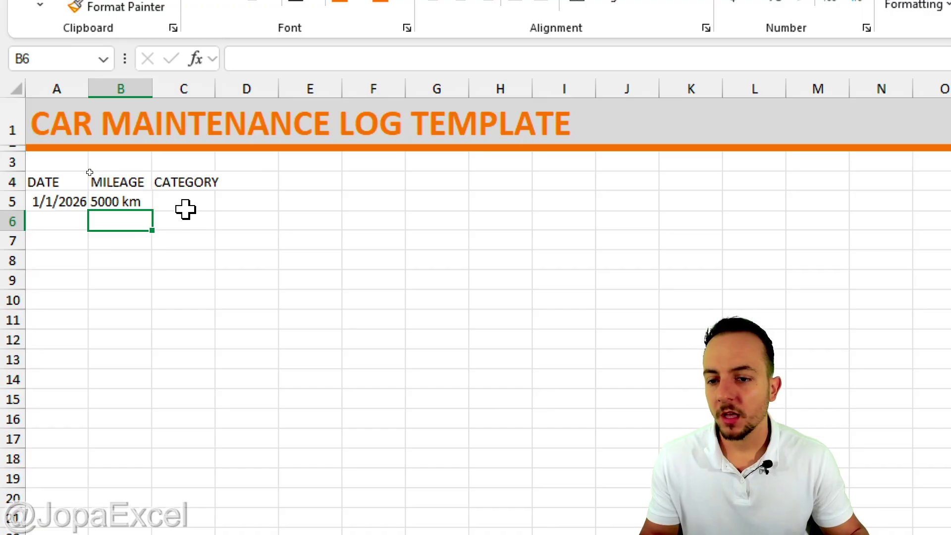
left_click(130, 176)
left_click_drag(129, 176, 137, 209)
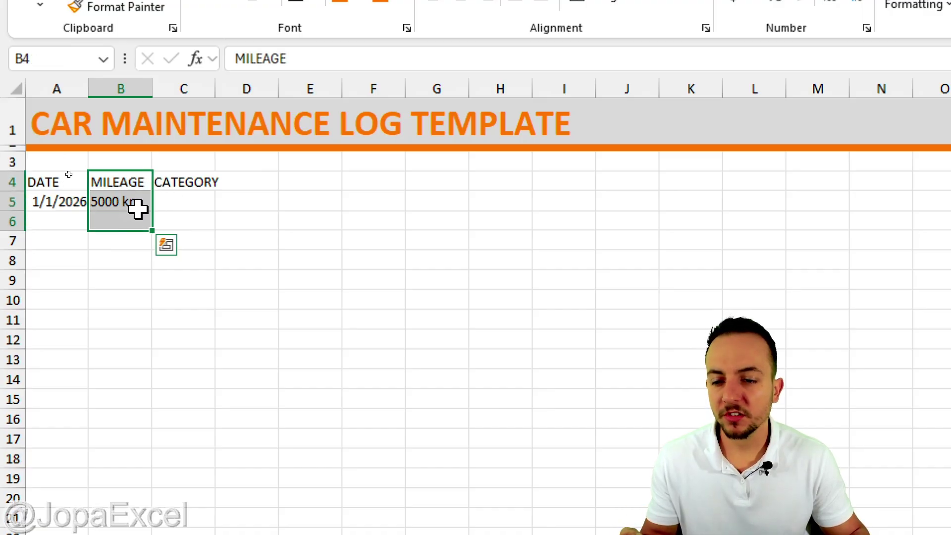
left_click(137, 205)
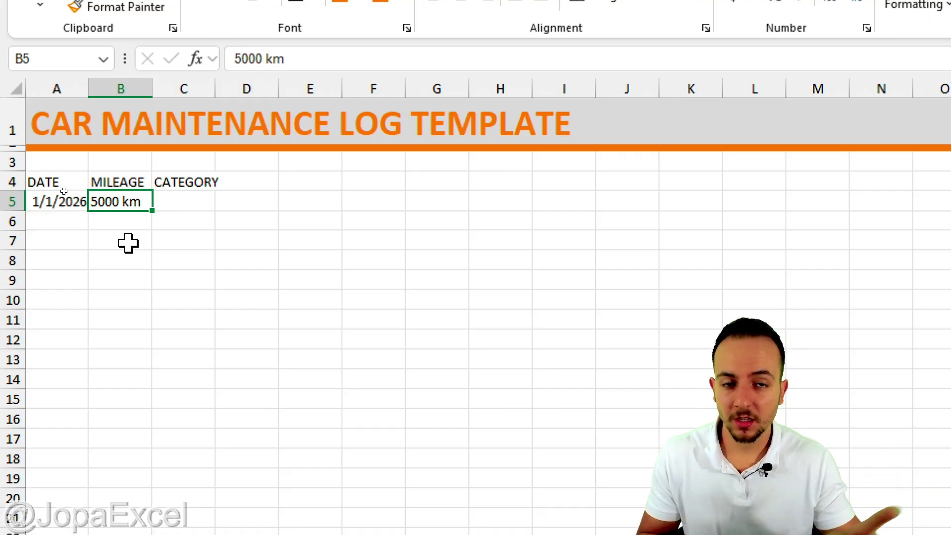
left_click(181, 196)
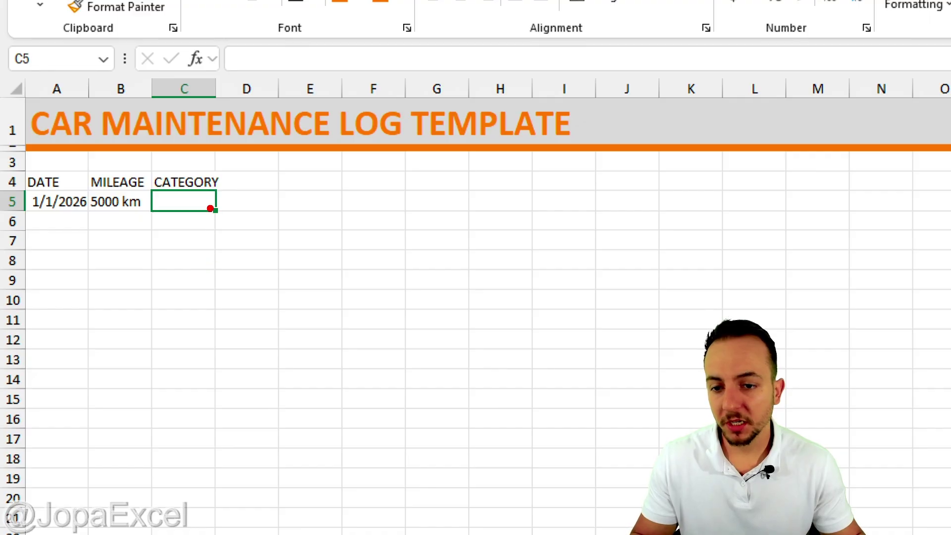
left_click_drag(200, 204, 328, 374)
mouse_move(214, 247)
left_mouse_down()
mouse_move(255, 243)
mouse_move(251, 263)
left_mouse_up()
left_click_drag(216, 293, 259, 292)
left_click_drag(211, 316, 264, 315)
left_click_drag(216, 346, 255, 343)
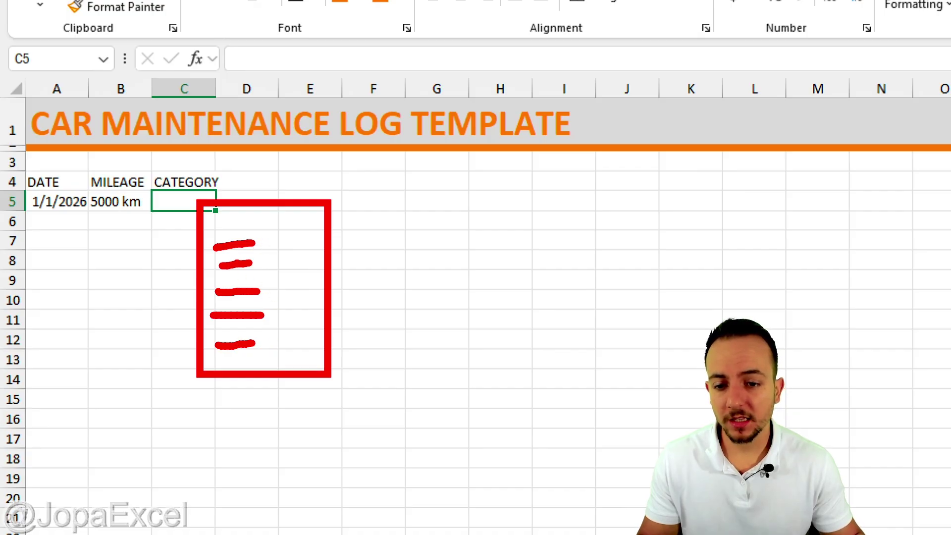
key("ctrl+z")
key("ctrl+z")
key("ctrl+z")
key("ctrl+z")
mouse_move(225, 228)
left_mouse_down()
mouse_move(203, 245)
mouse_move(286, 229)
mouse_move(218, 212)
left_mouse_up()
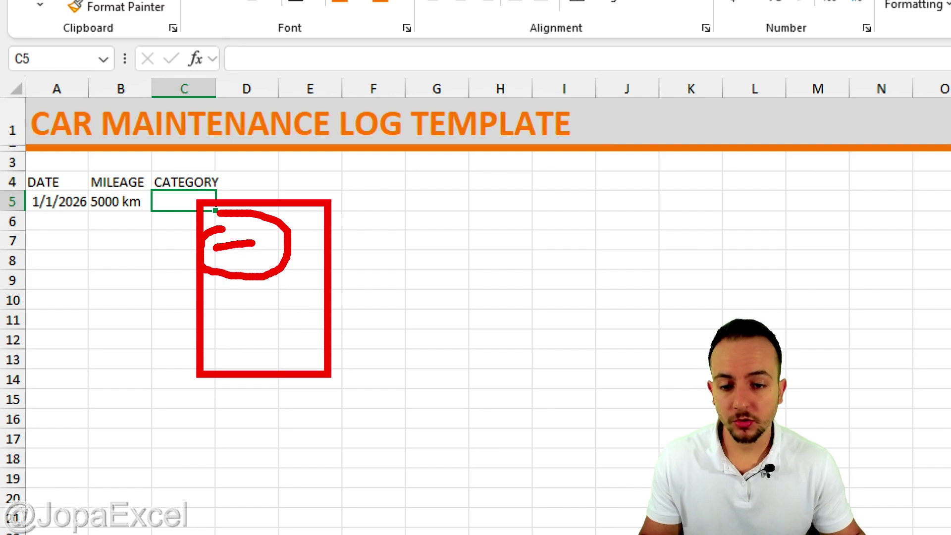
mouse_move(392, 198)
left_mouse_down()
mouse_move(292, 252)
mouse_move(396, 208)
left_mouse_up()
left_click_drag(426, 158, 425, 164)
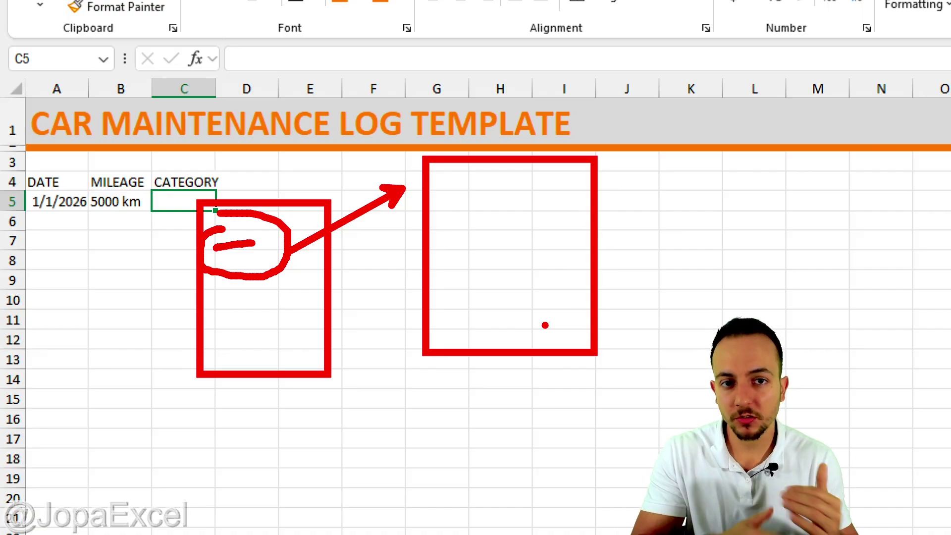
key("Escape")
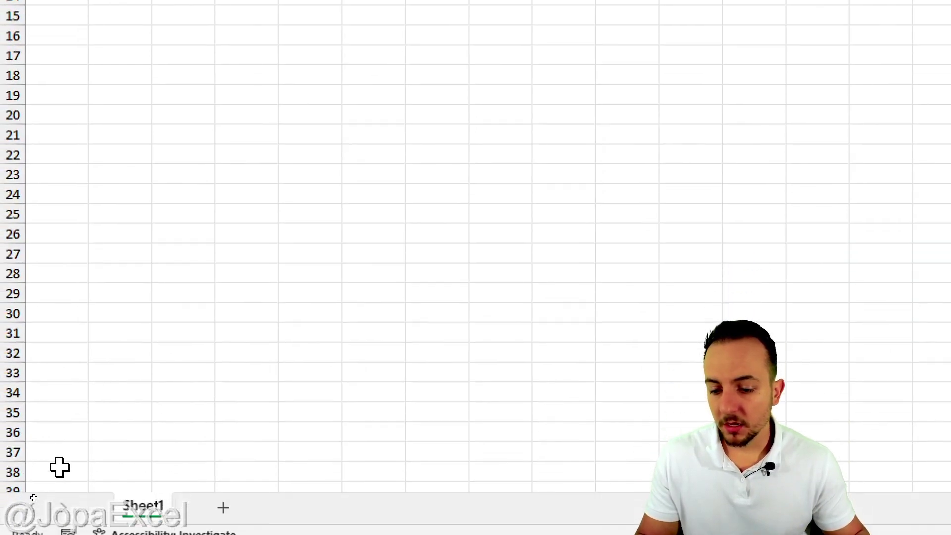
Rename the worksheet Sheet1 as CAR LOG.
right_click(145, 503)
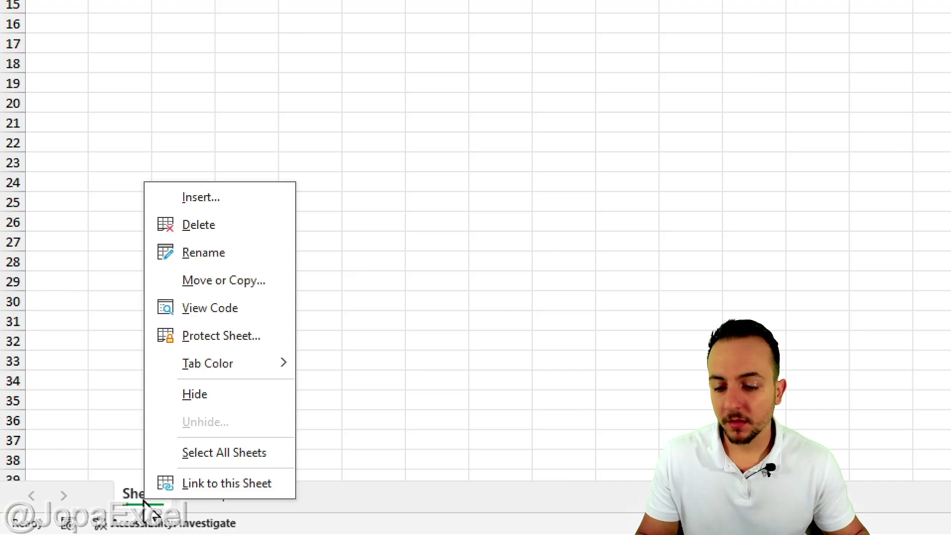
left_click(226, 253)
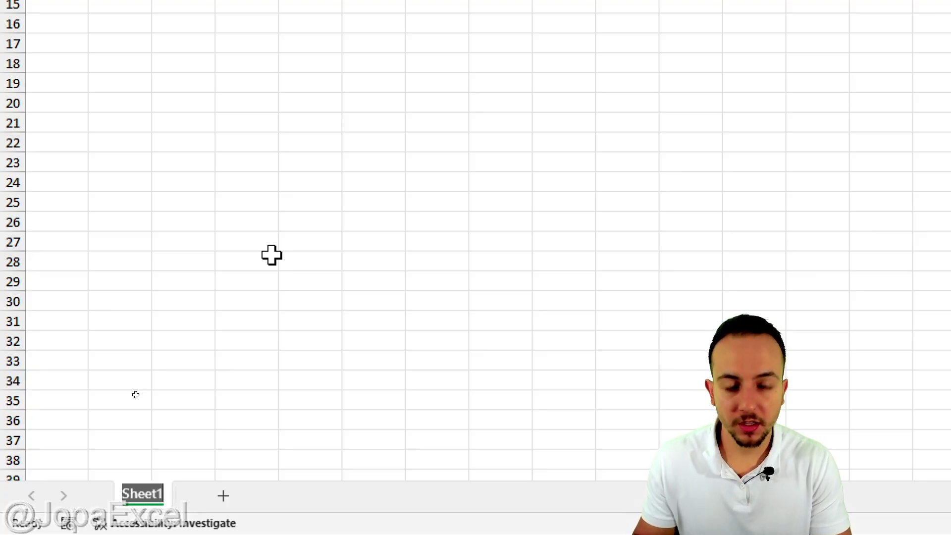
type("CAR LOG")
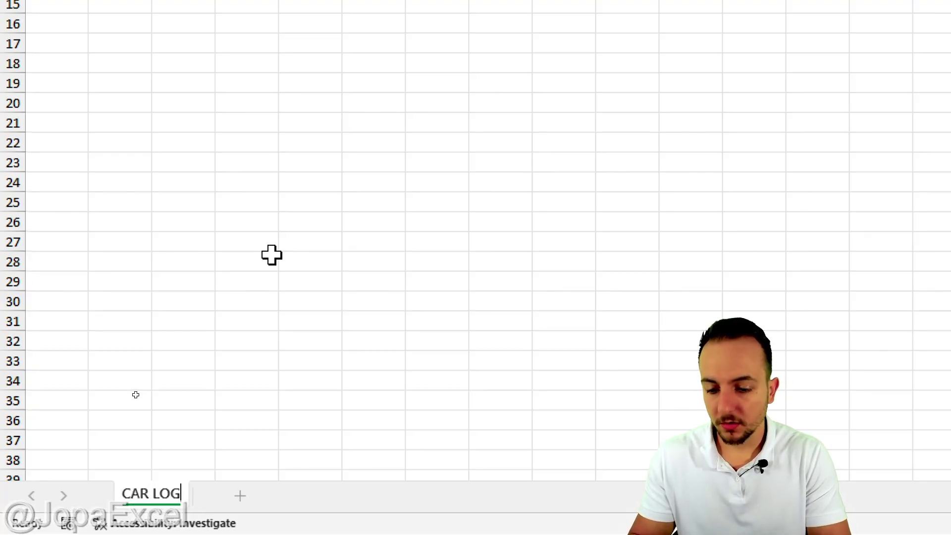
key("Return")
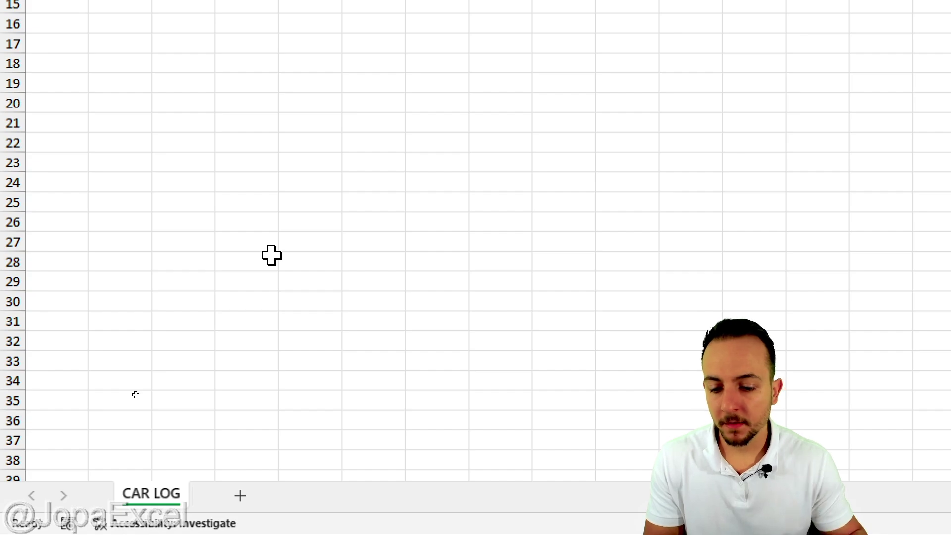
Add a new worksheet after CAR LOG and rename it LISTS.
left_click(247, 496)
right_click(245, 498)
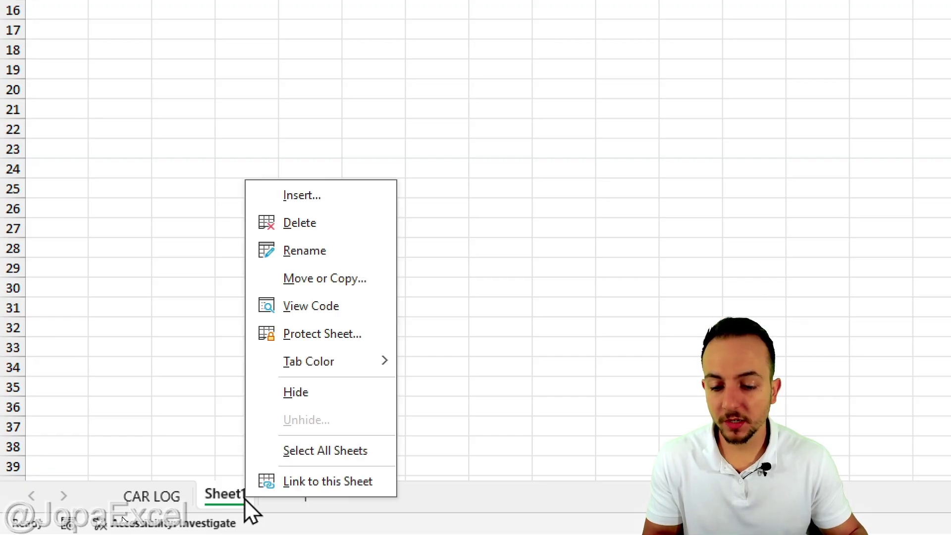
left_click(312, 251)
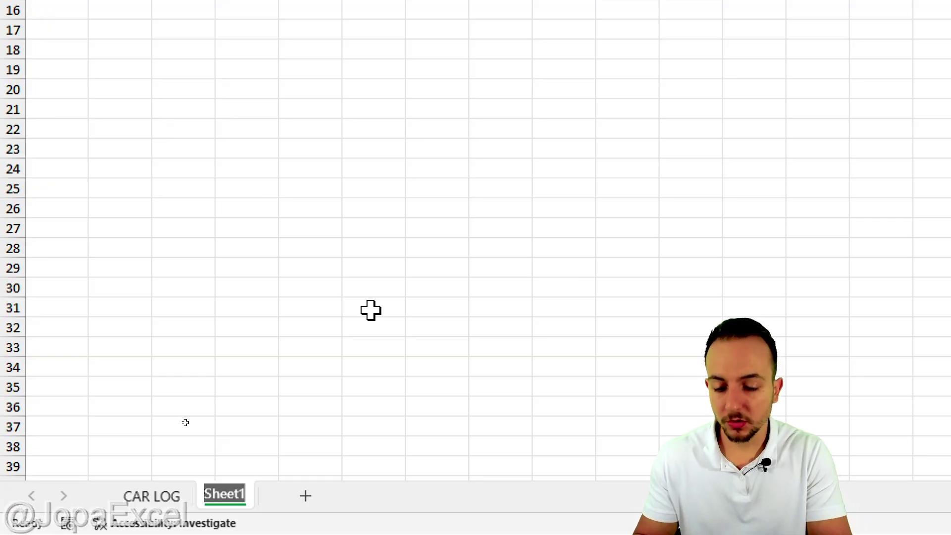
type("LISTS")
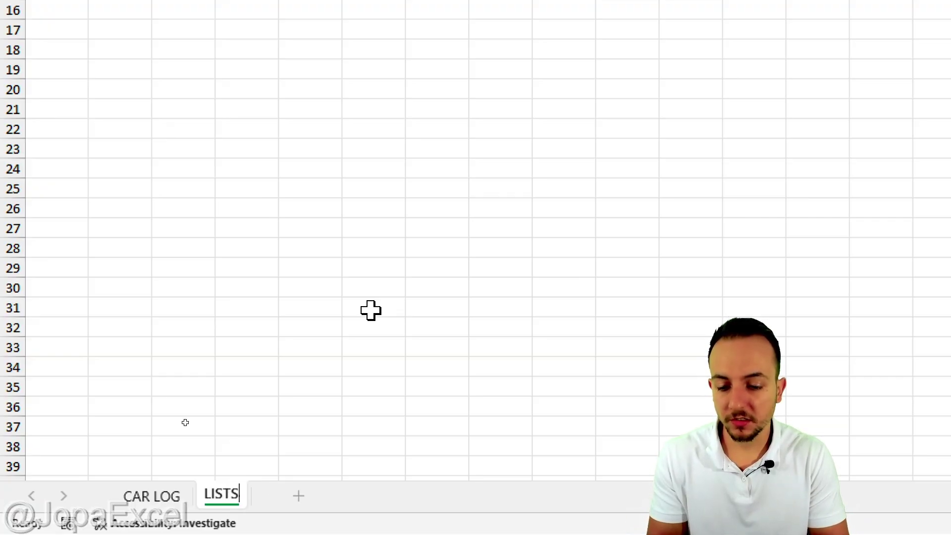
key("Return")
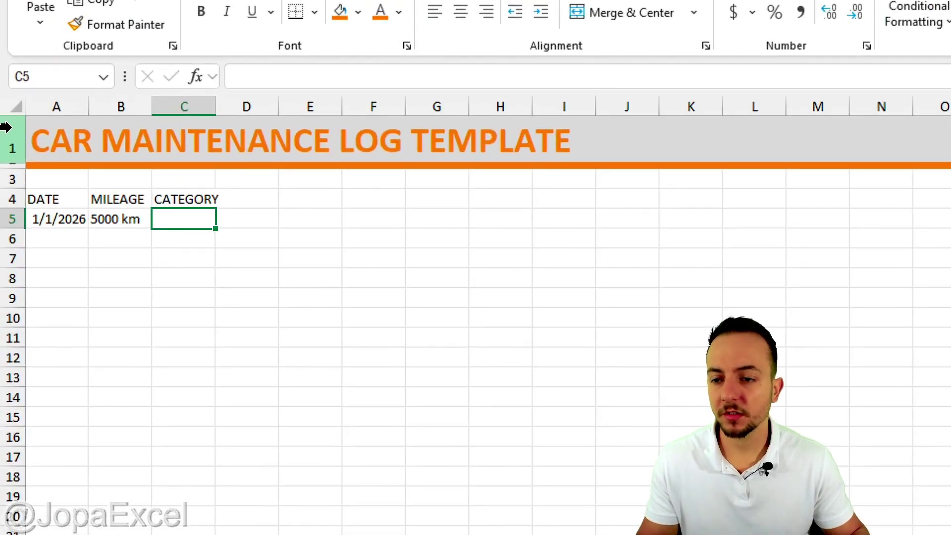
Copy rows 1 to 3 of CAR LOG, including the title banner and orange strip, to row 1 of LISTS.
left_click_drag(8, 124, 8, 181)
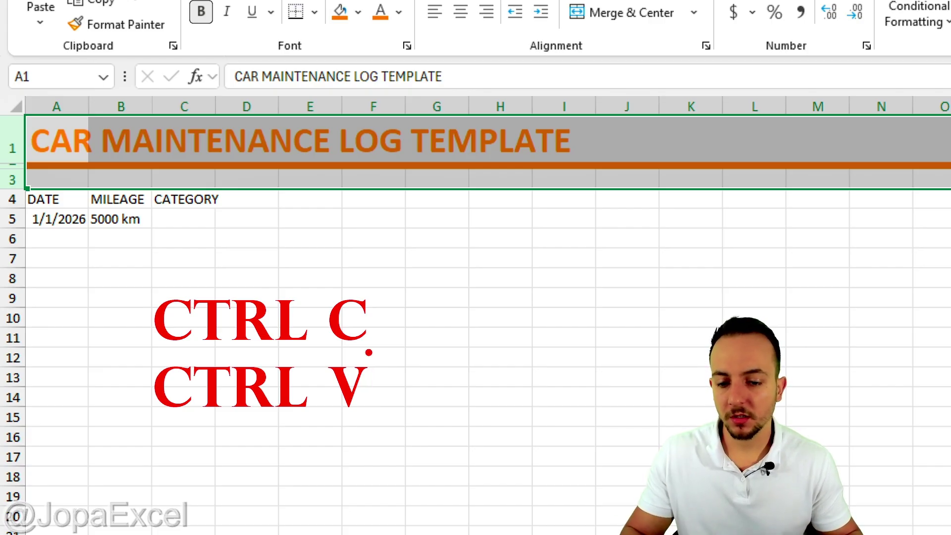
key("ctrl+c")
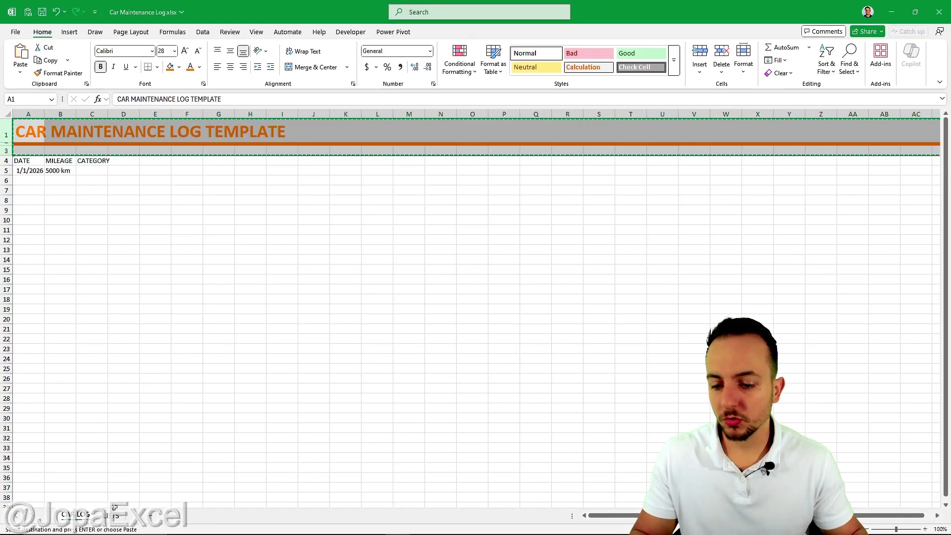
left_click(115, 508)
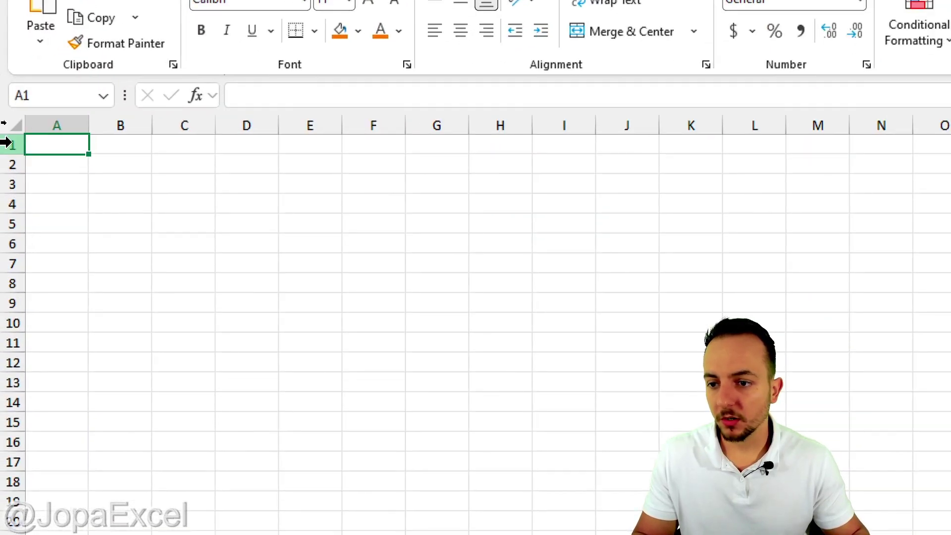
left_click(6, 144)
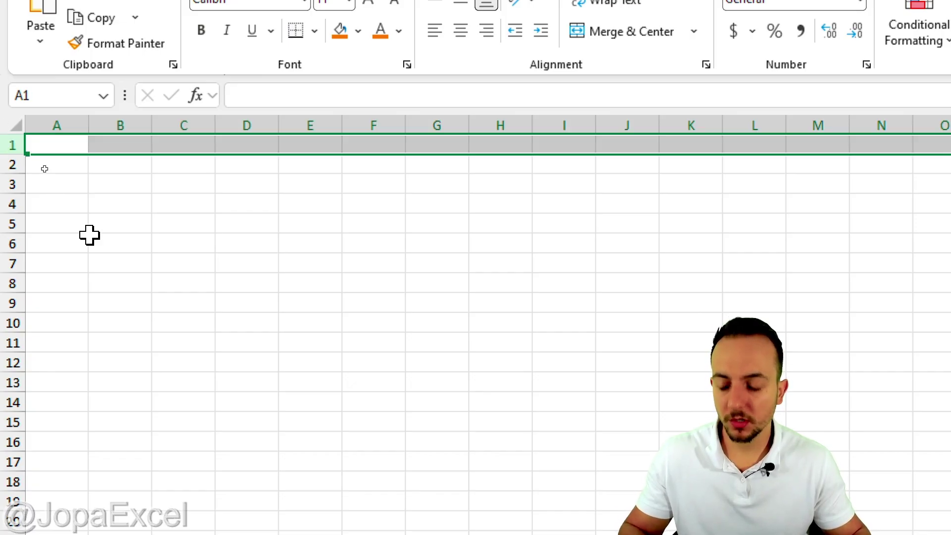
key("ctrl+v")
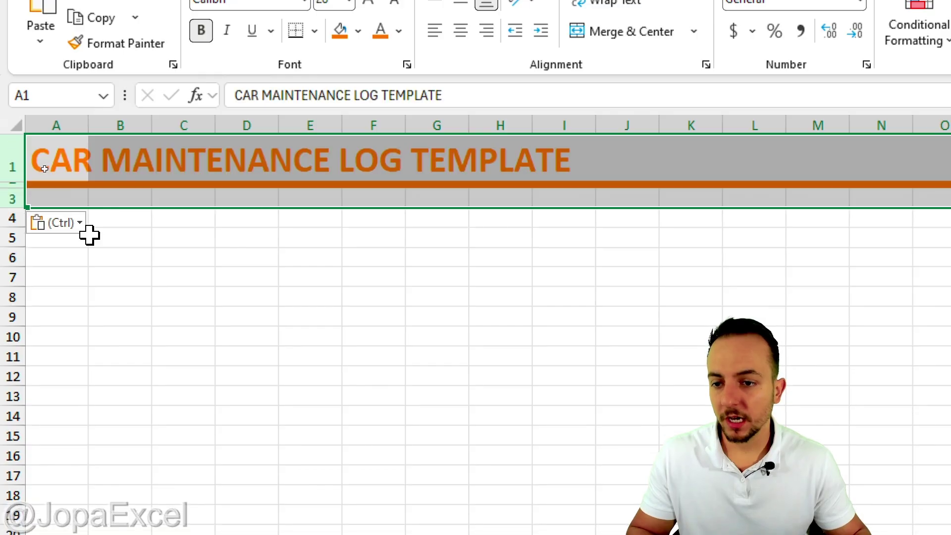
Replace the title in cell A1 of the LISTS sheet with LISTS.
left_click(61, 171)
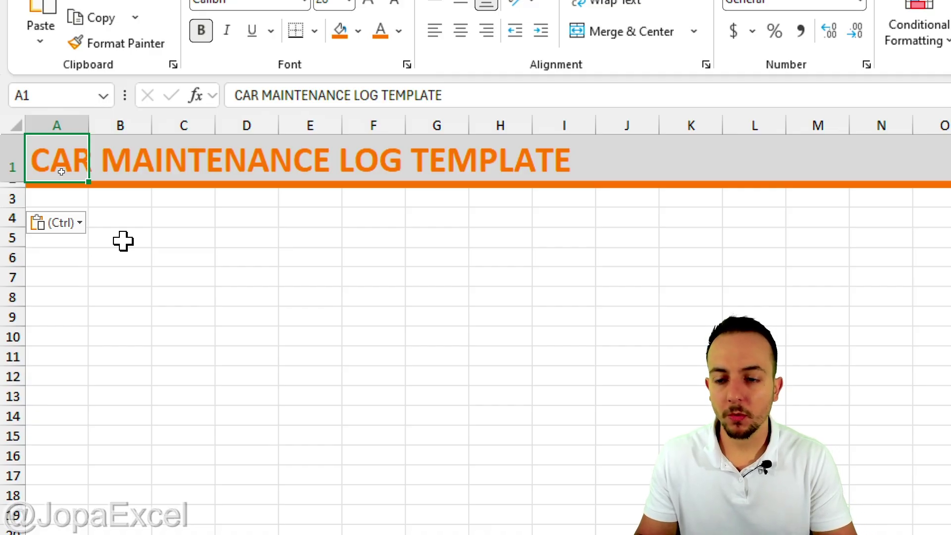
type("LISTS")
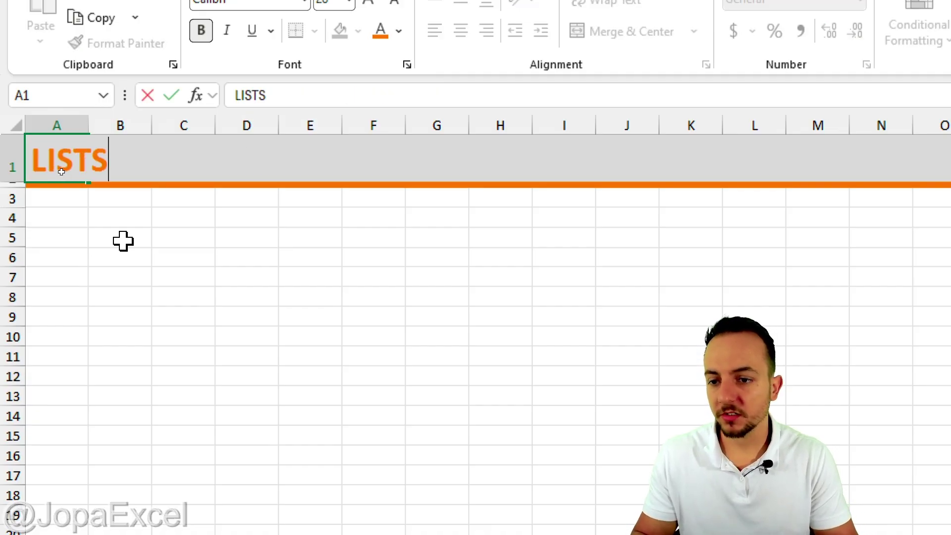
key("Return")
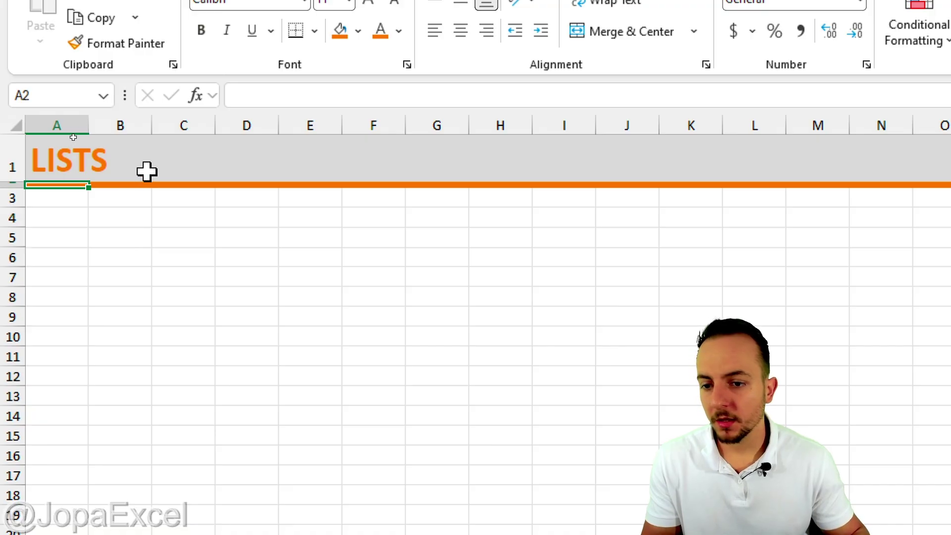
Enter the category headers Routine, Major Service and Inspection in cells B4 to D4.
left_click(124, 214)
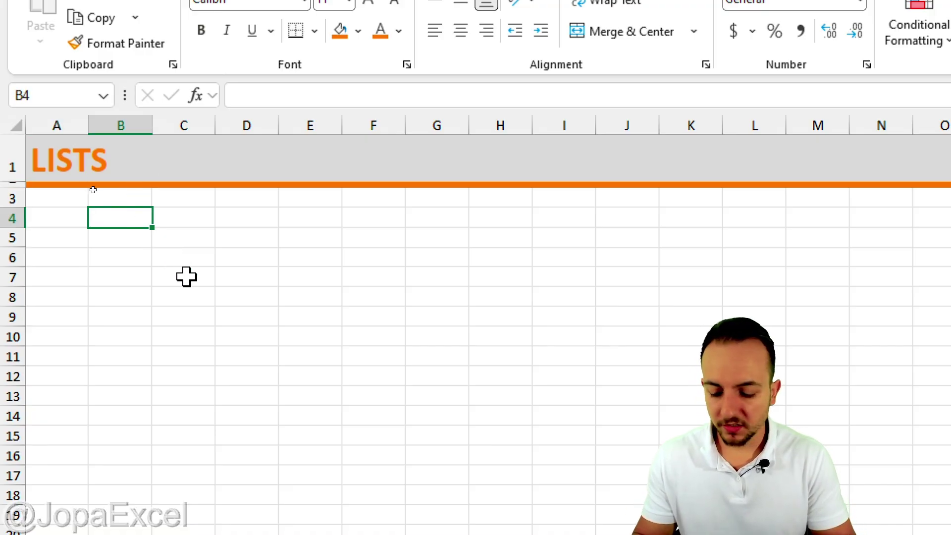
type("Routine")
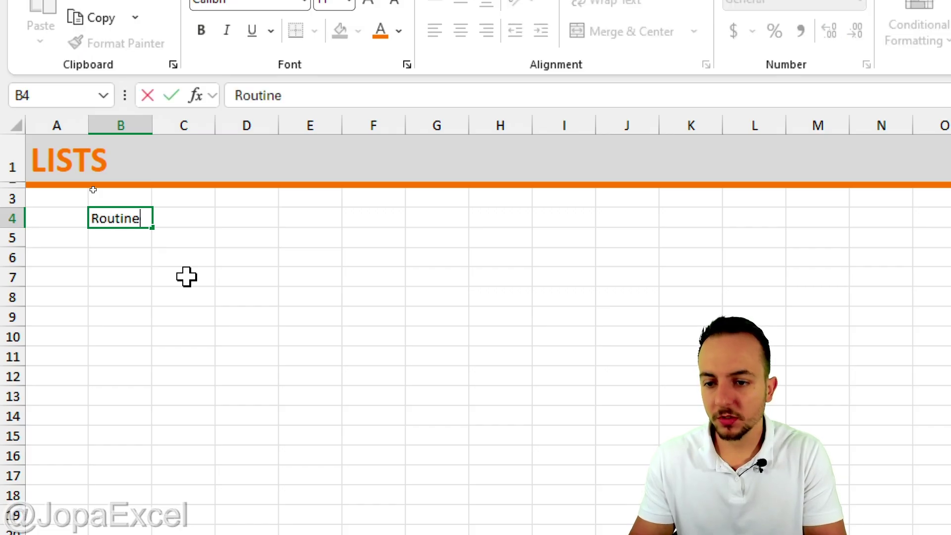
key("Tab")
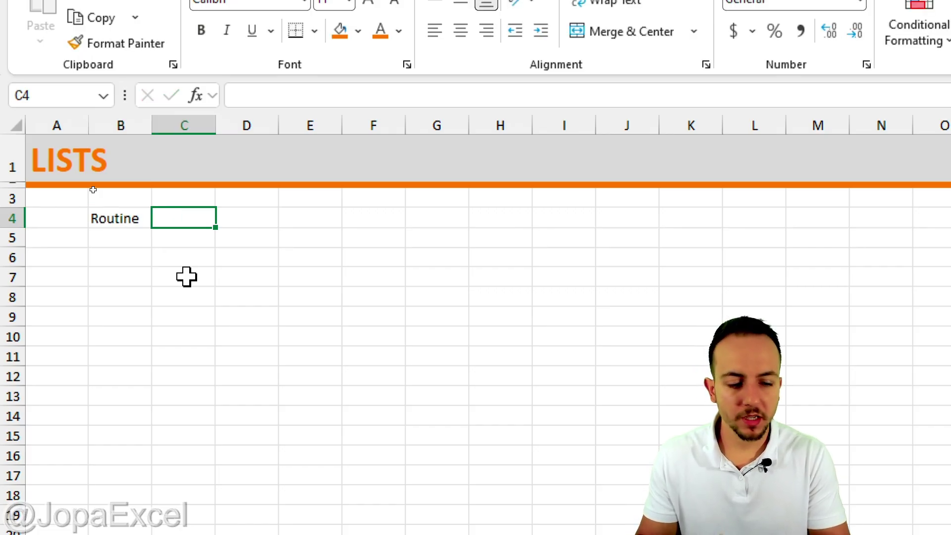
type("Major")
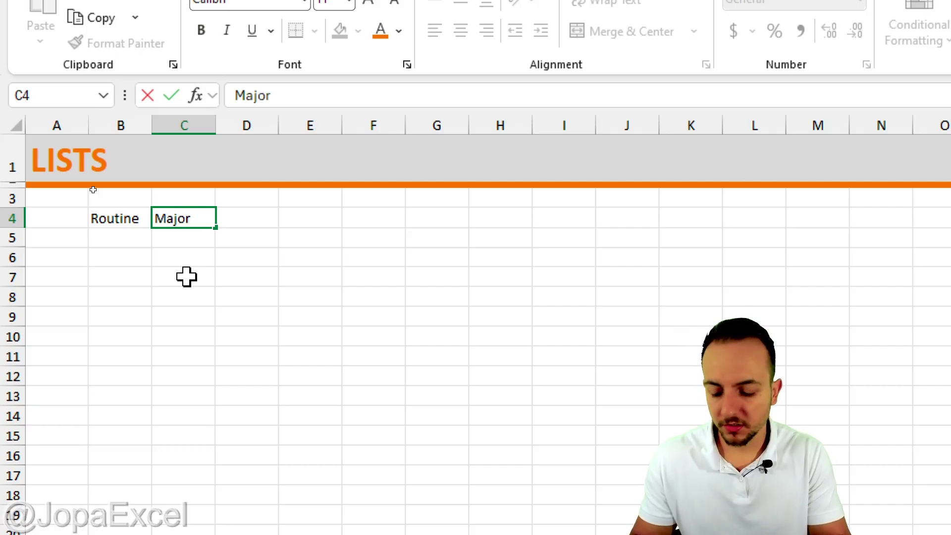
type(" Service")
key("Return")
key("Up")
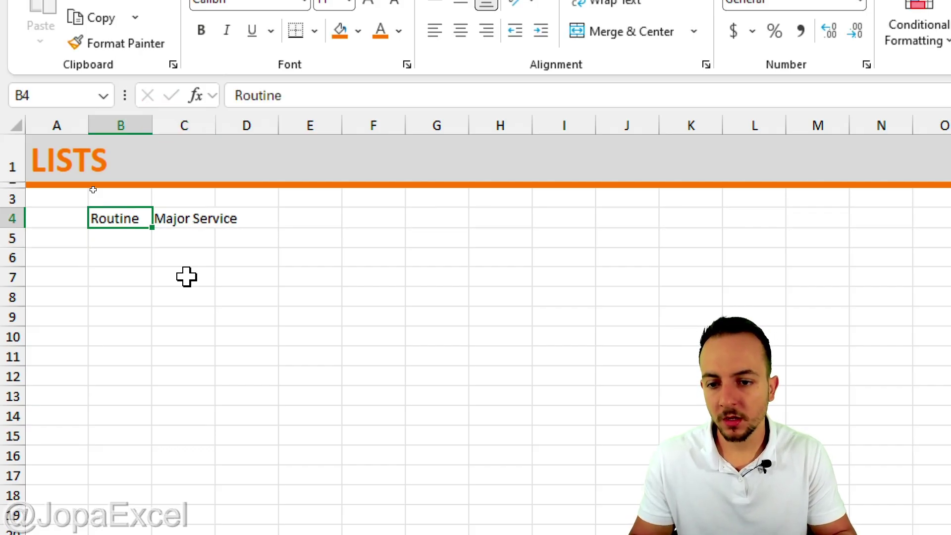
key("Right")
key("Right")
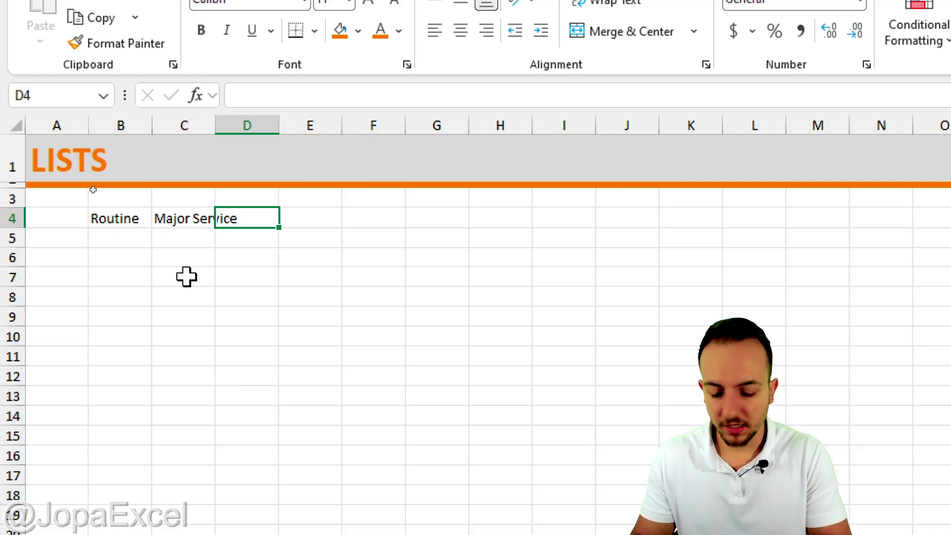
type("Inspection")
key("Return")
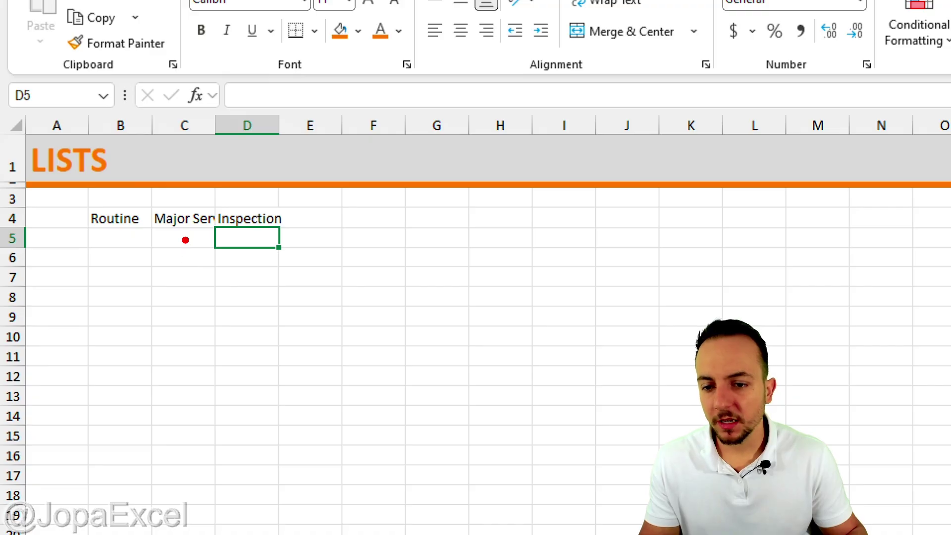
left_click_drag(180, 238, 191, 274)
left_click_drag(214, 238, 253, 299)
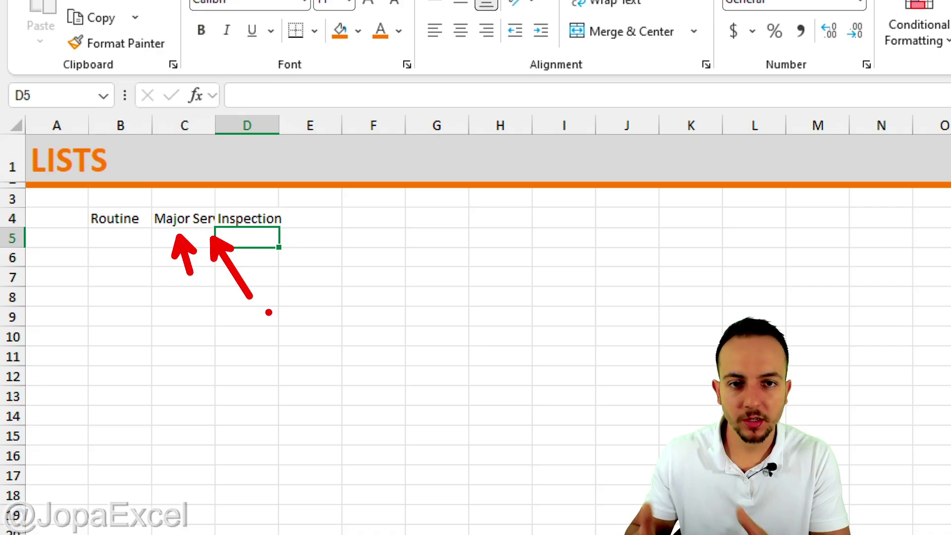
key("Escape")
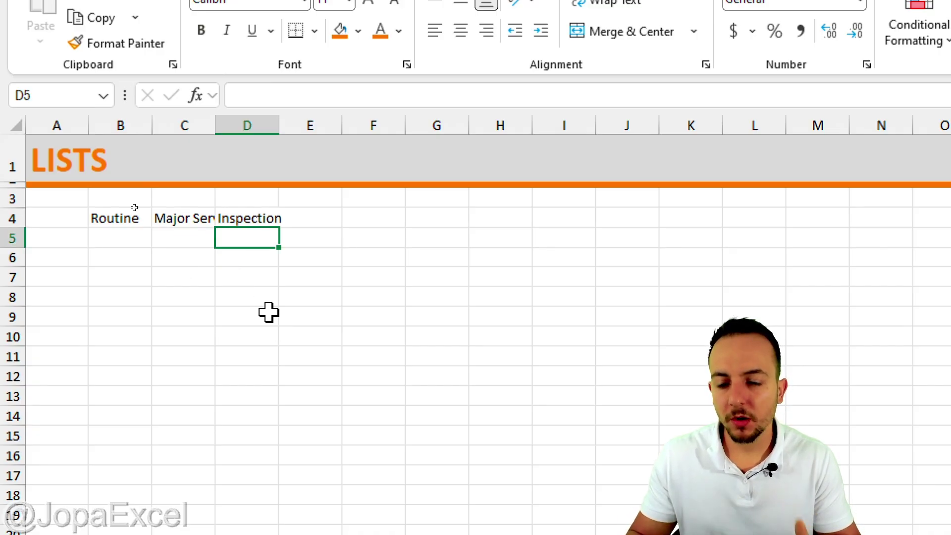
key("ctrl+2")
mouse_move(251, 325)
left_mouse_down()
mouse_move(334, 315)
mouse_move(257, 317)
left_mouse_up()
key("Escape")
Replace the space in the C4 header with an underscore so it reads Major_Service.
double_click(194, 217)
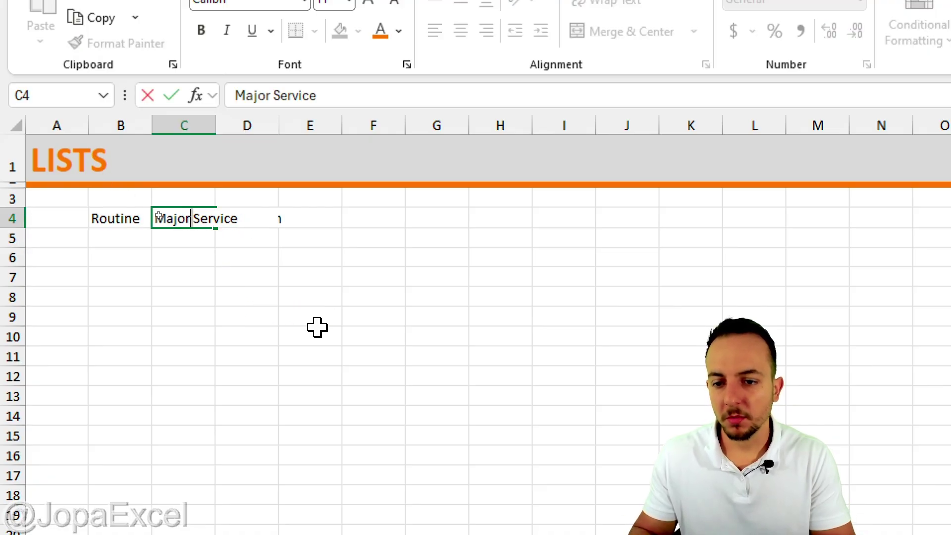
key("Delete")
type("_")
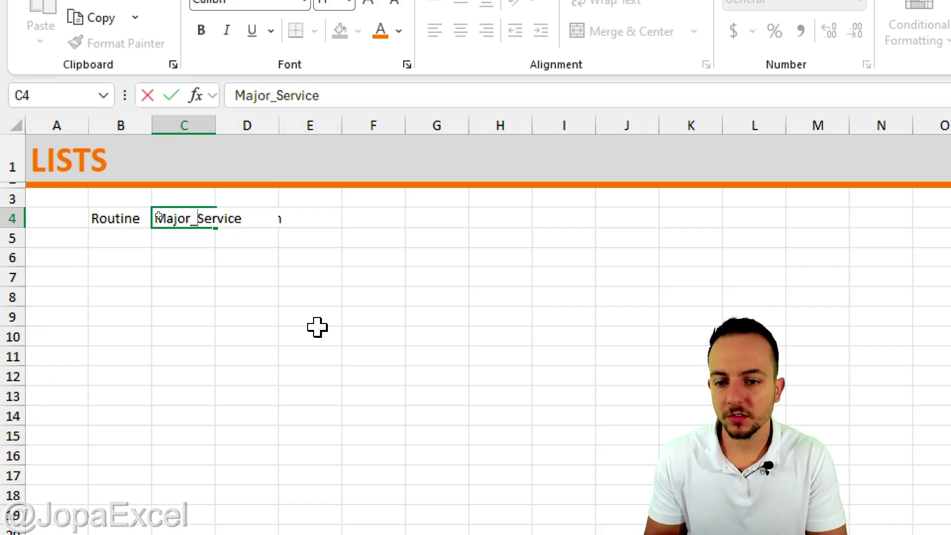
key("Return")
Extend the header in cell B4 to Routine_Maintenance.
key("Up")
key("Left")
key("F2")
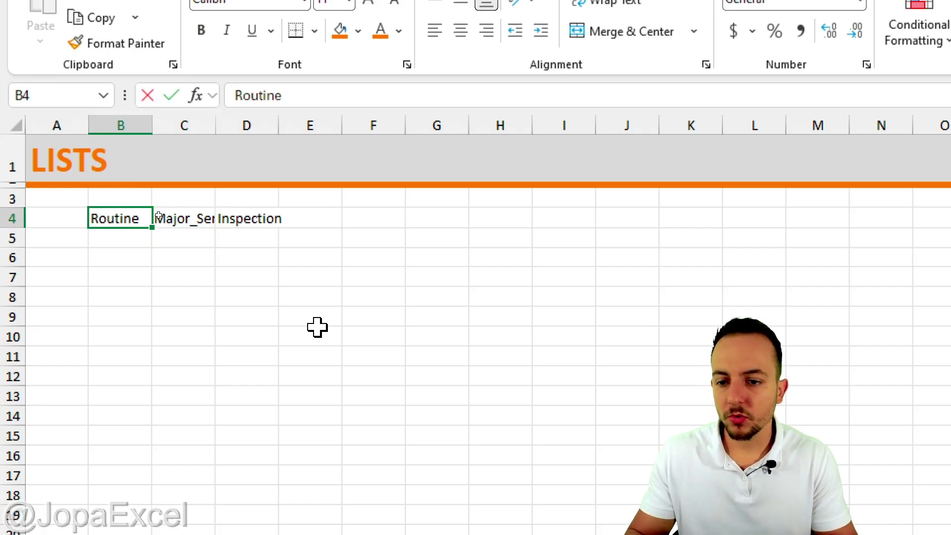
type("_")
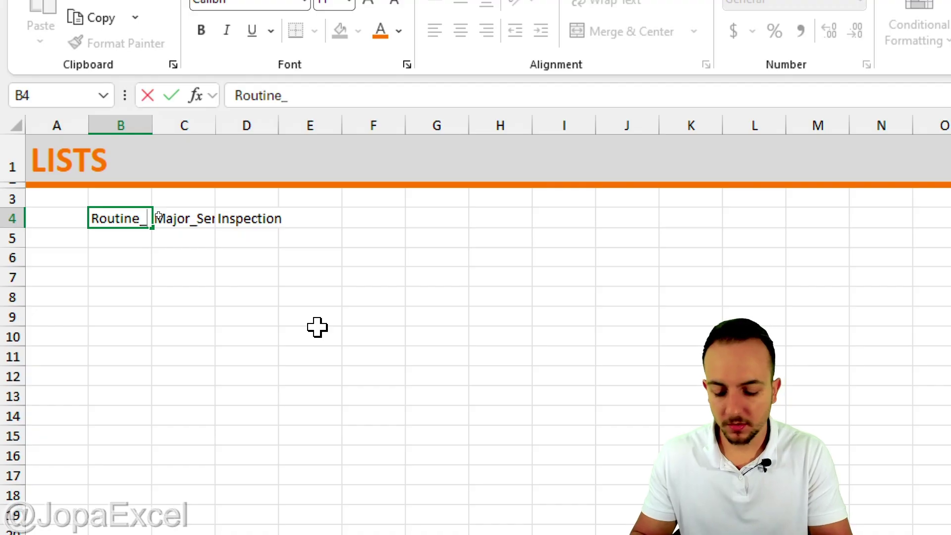
type("Mainte")
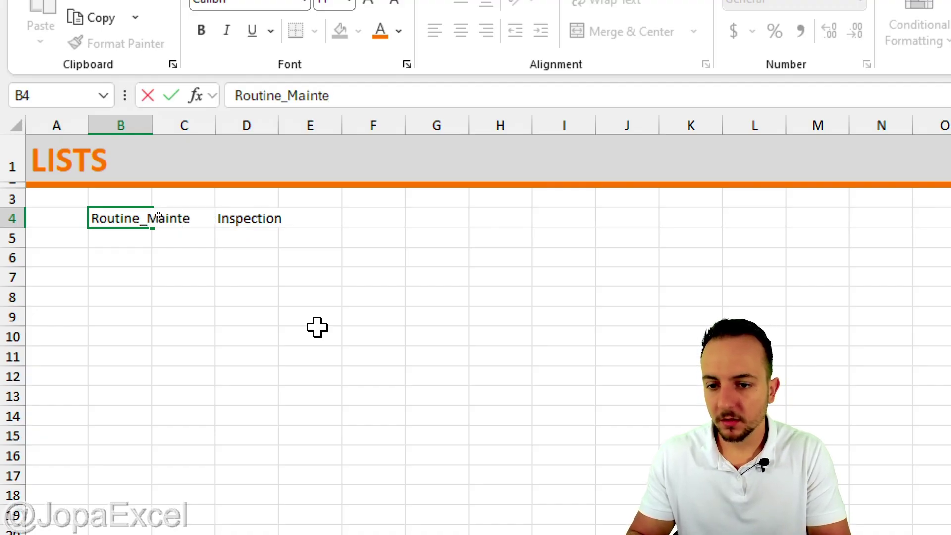
type("nance")
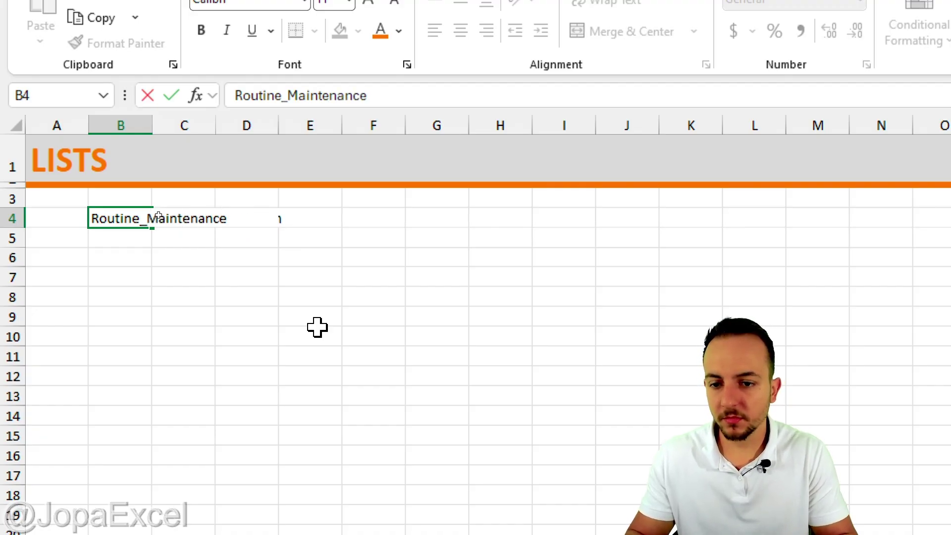
key("Return")
key("Up")
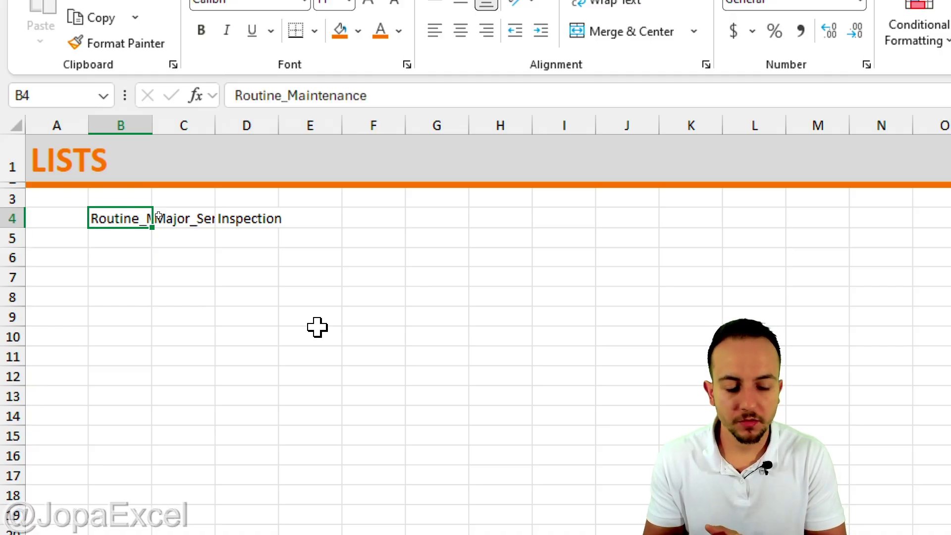
List Oil change in B5 and Tire rotation in B6 under the Routine_Maintenance header.
key("Right")
key("Right")
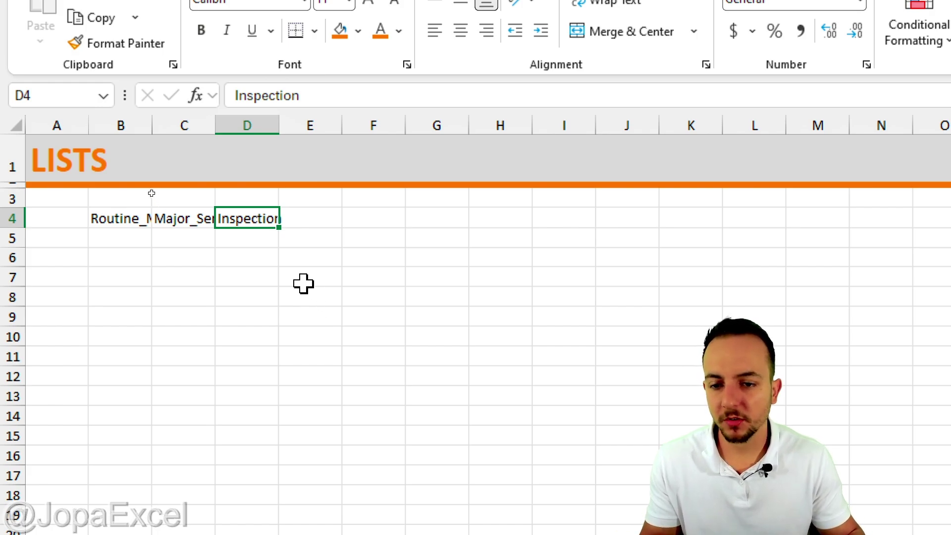
left_click(134, 255)
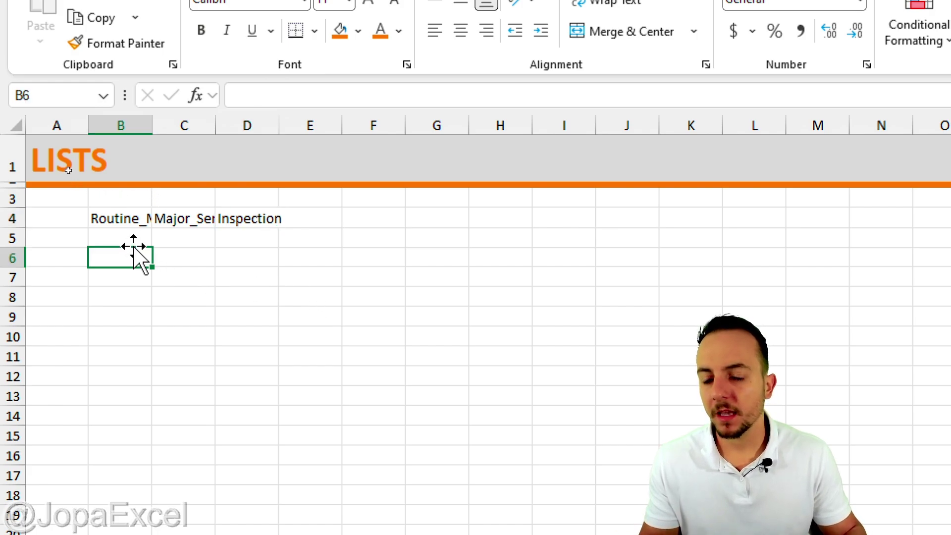
left_click(139, 233)
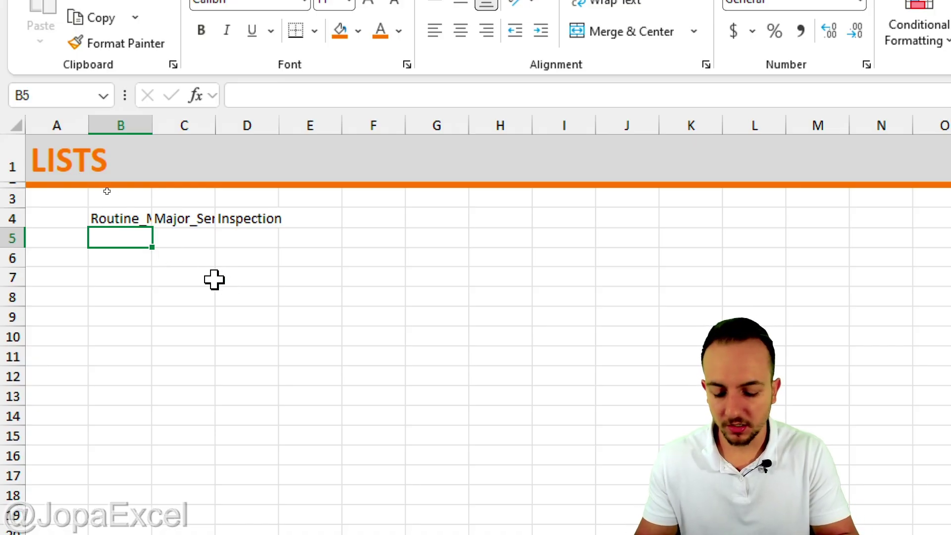
type("Oil chan")
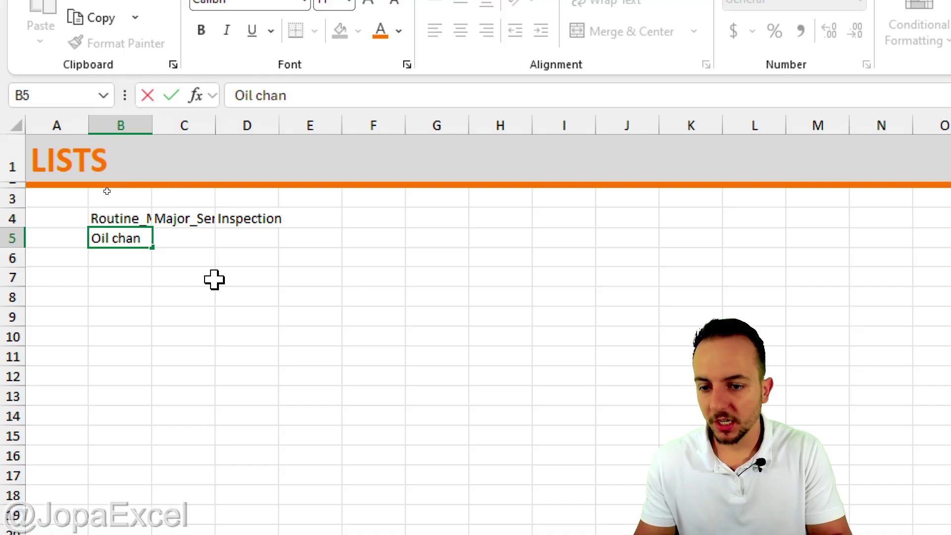
type("ge")
key("Return")
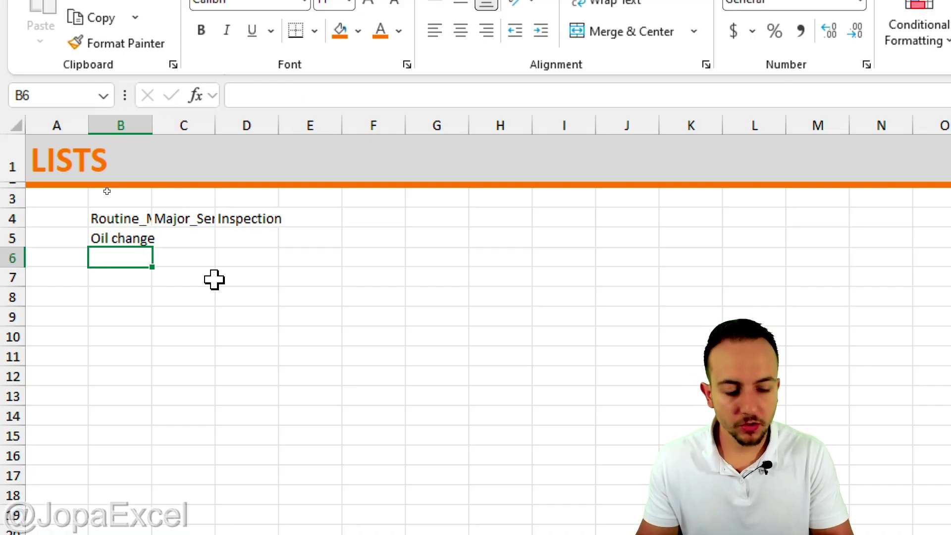
type("Tire rotation")
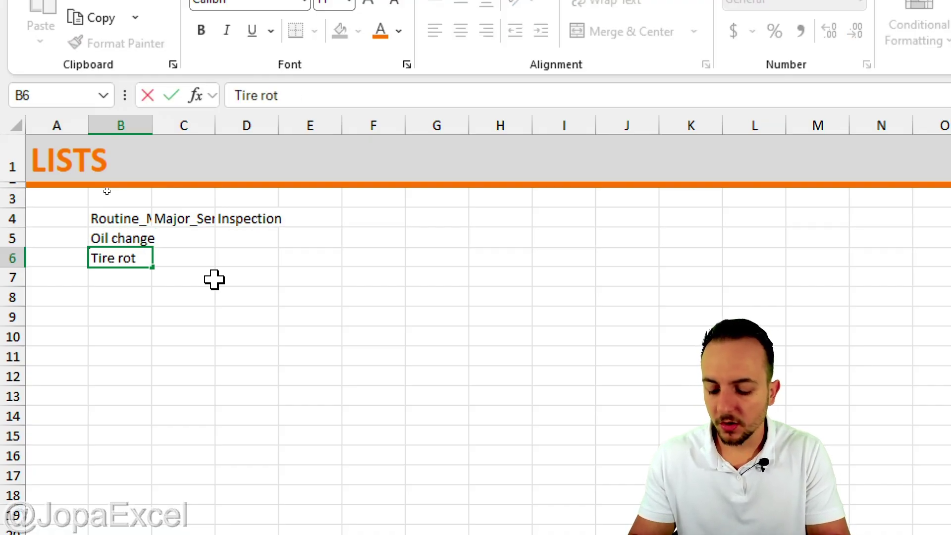
key("Return")
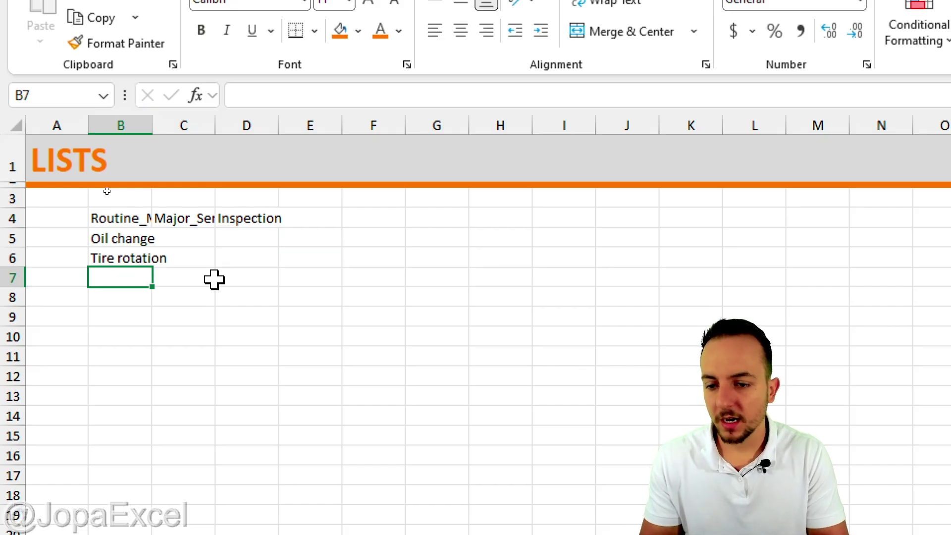
Add Tire inflation in B7 and Fluid change in B8 to the Routine_Maintenance list.
type("Tire inflation")
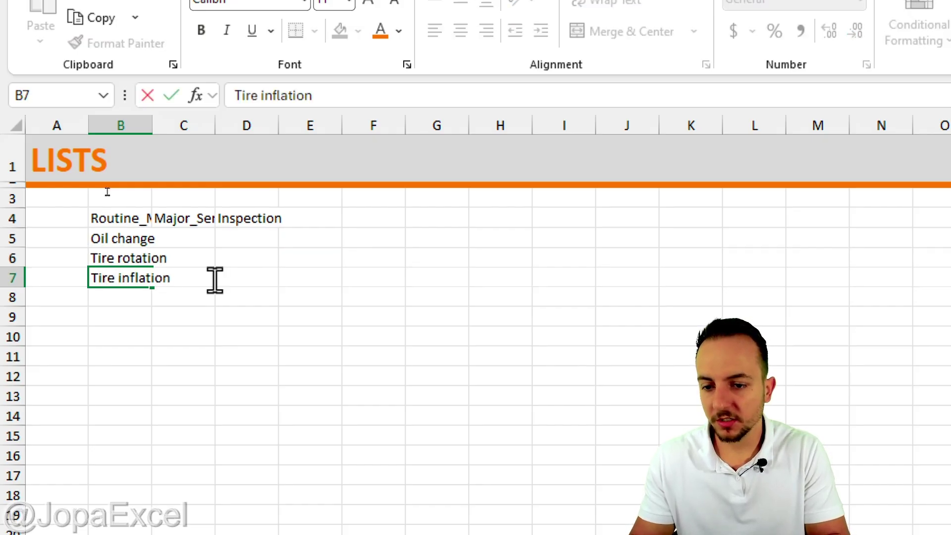
key("Return")
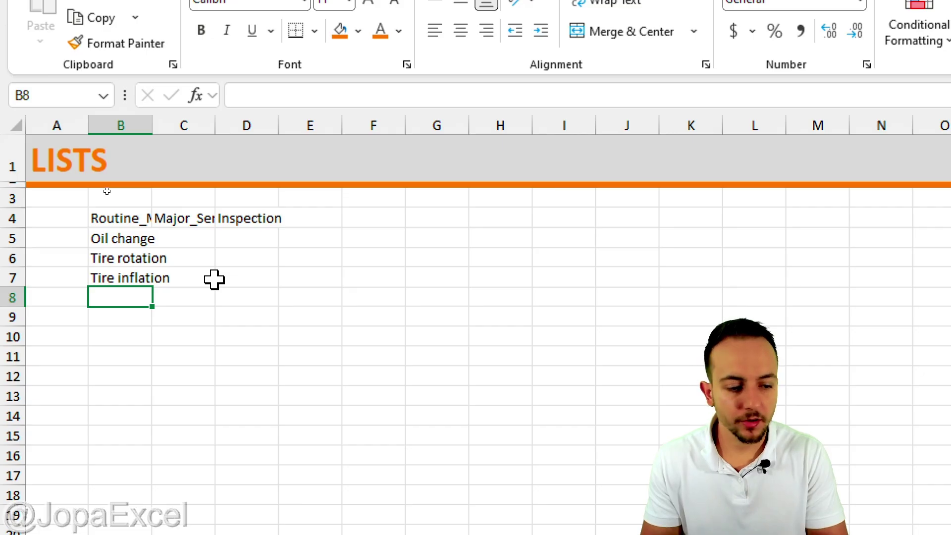
type("Fluid chand")
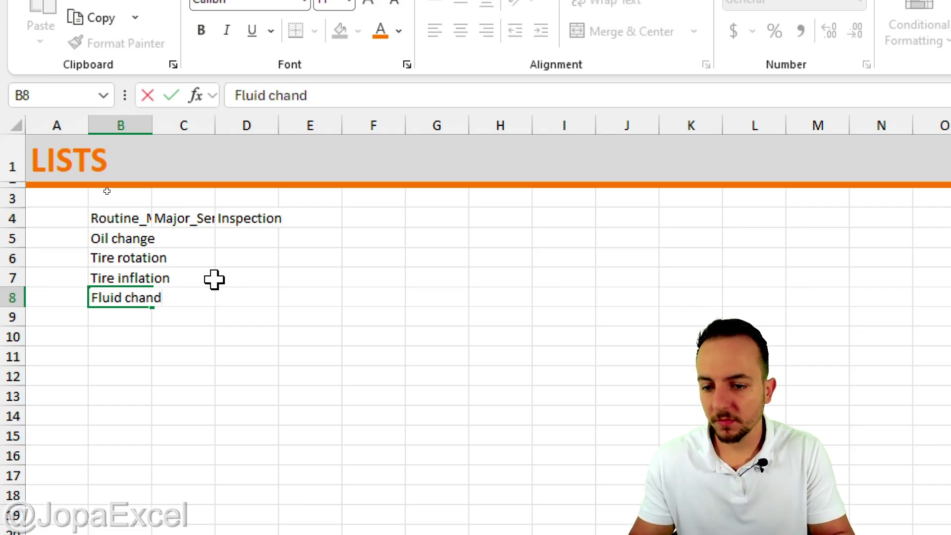
key("BackSpace")
type("ge")
key("Return")
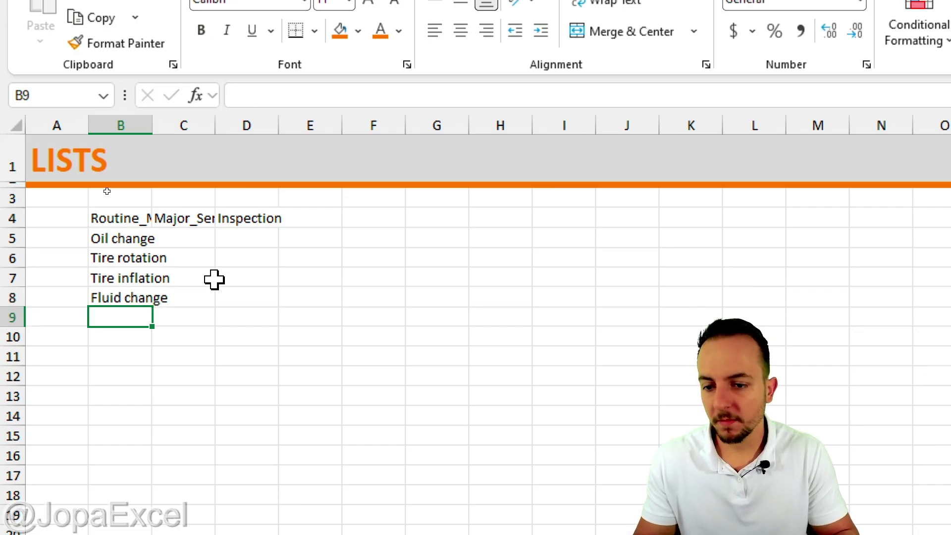
Widen column B so the full Routine_Maintenance header fits within it.
left_click(115, 221)
mouse_move(115, 221)
left_mouse_down()
mouse_move(110, 303)
mouse_move(110, 218)
mouse_move(127, 219)
left_mouse_up()
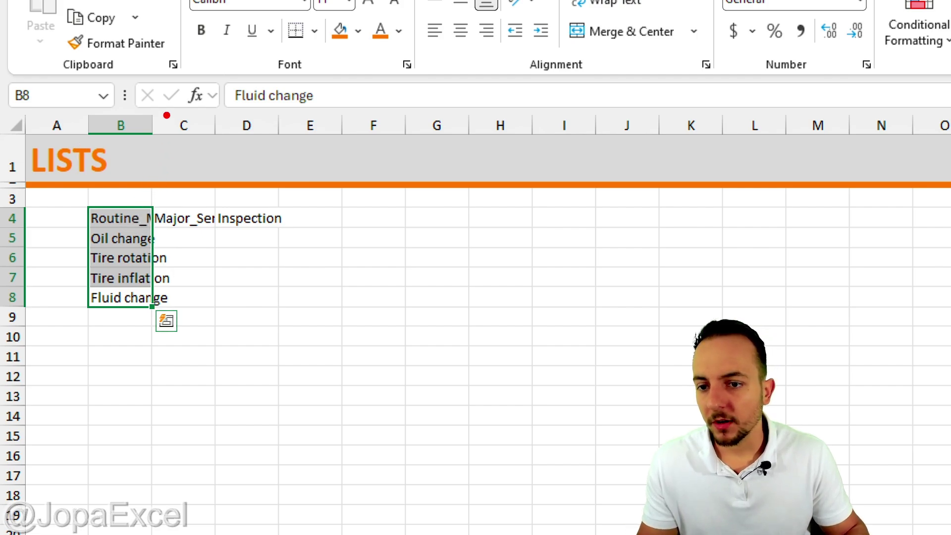
mouse_move(149, 105)
left_mouse_down()
mouse_move(126, 133)
mouse_move(142, 118)
left_mouse_up()
left_click_drag(173, 165, 218, 164)
key("Escape")
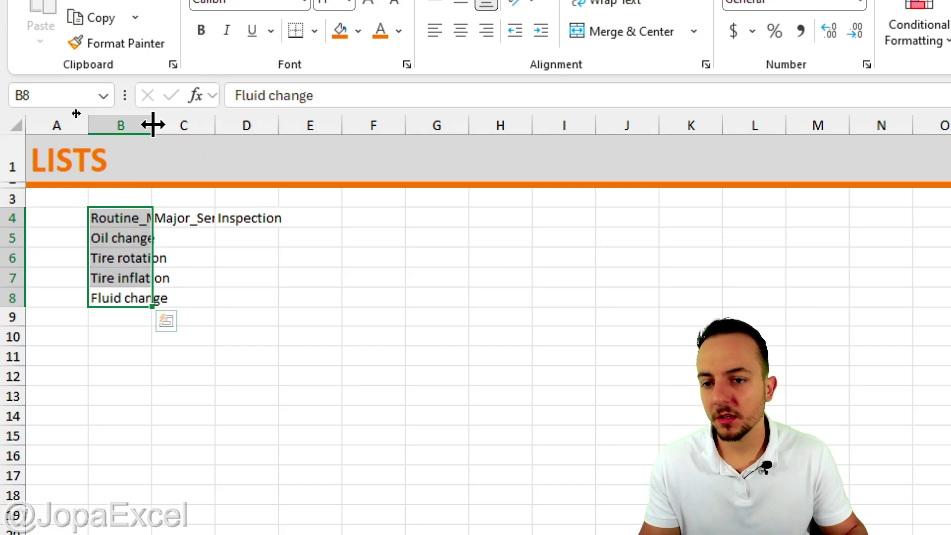
left_click_drag(154, 124, 276, 128)
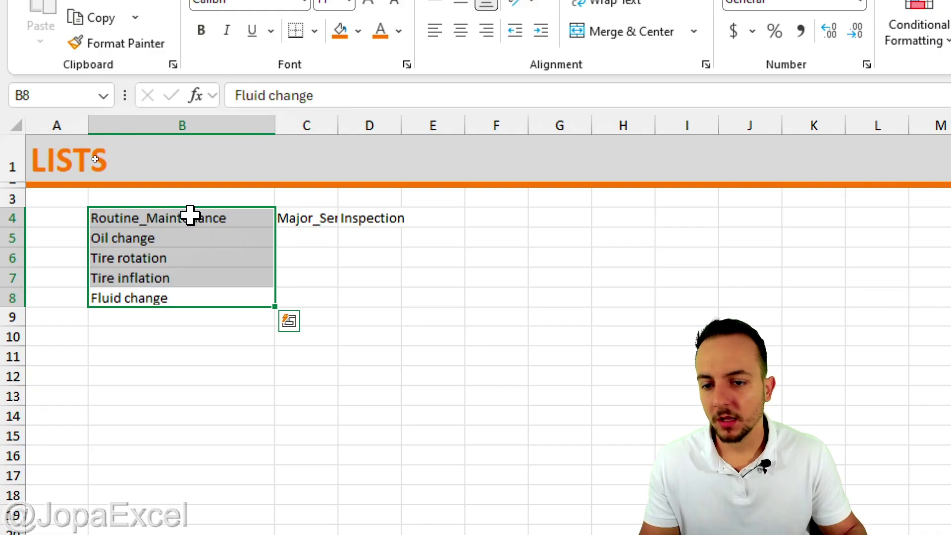
Convert the range B4:B18 into a table with headers.
left_click_drag(191, 215, 179, 497)
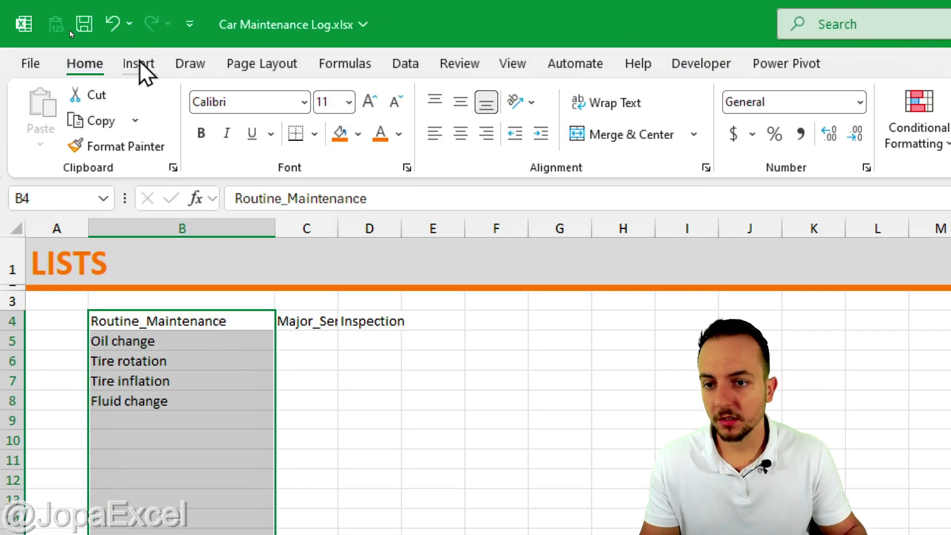
left_click(139, 21)
left_click(189, 89)
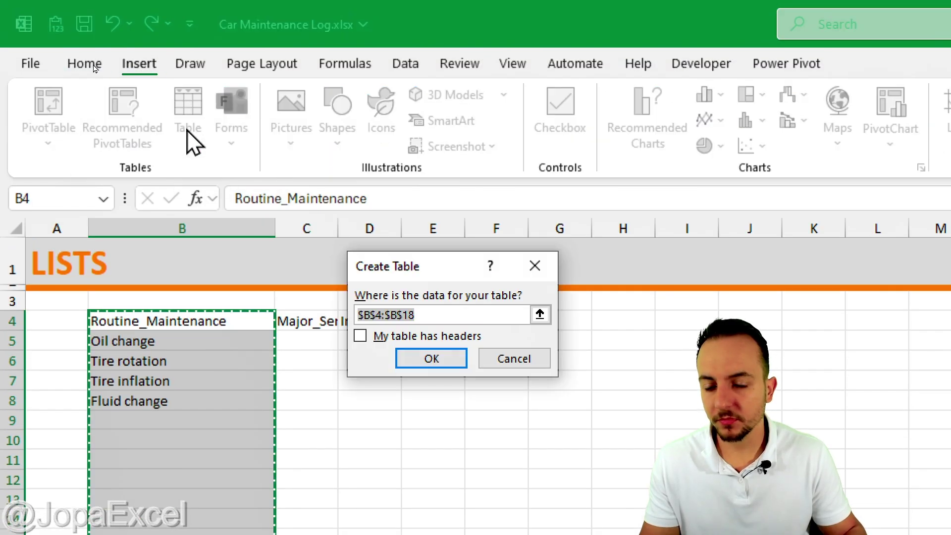
left_click_drag(395, 274, 210, 177)
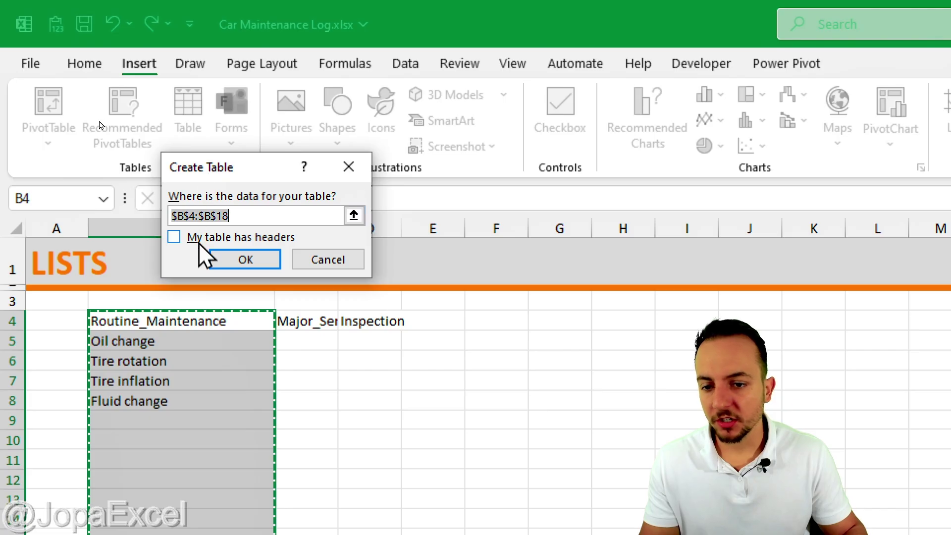
left_click(175, 237)
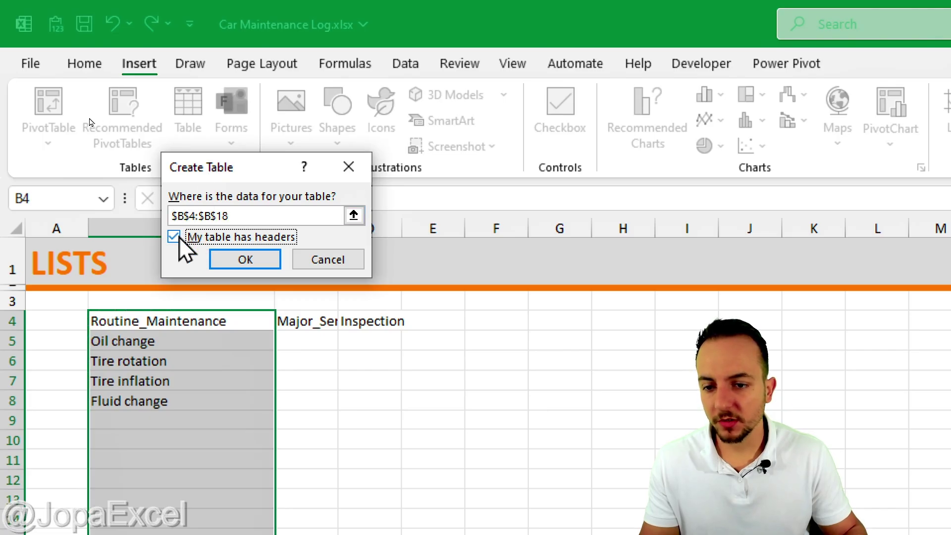
left_click(179, 237)
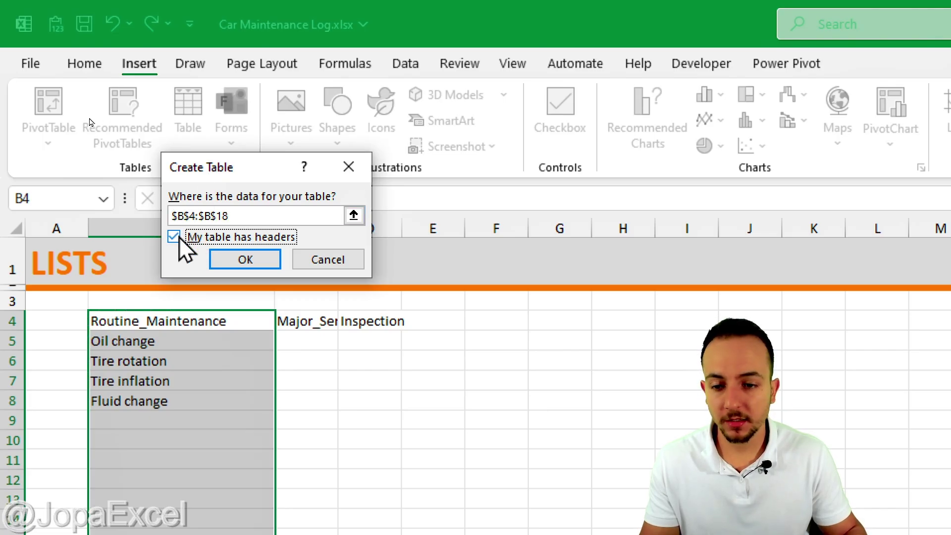
left_click(259, 252)
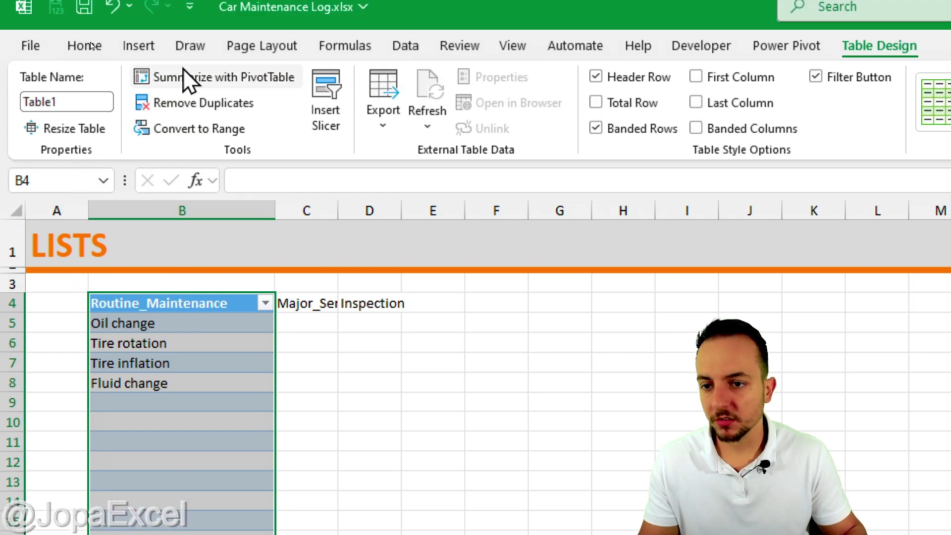
Rename the table in column B as Routine_Maintenance, matching its header.
mouse_move(62, 75)
left_mouse_down()
mouse_move(64, 119)
mouse_move(37, 72)
left_mouse_up()
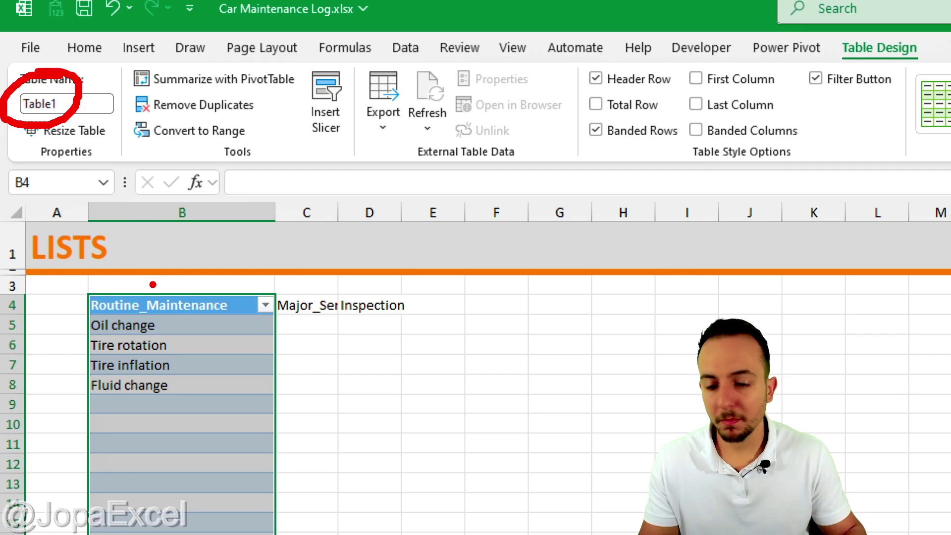
mouse_move(153, 278)
left_mouse_down()
mouse_move(85, 311)
mouse_move(119, 277)
left_mouse_up()
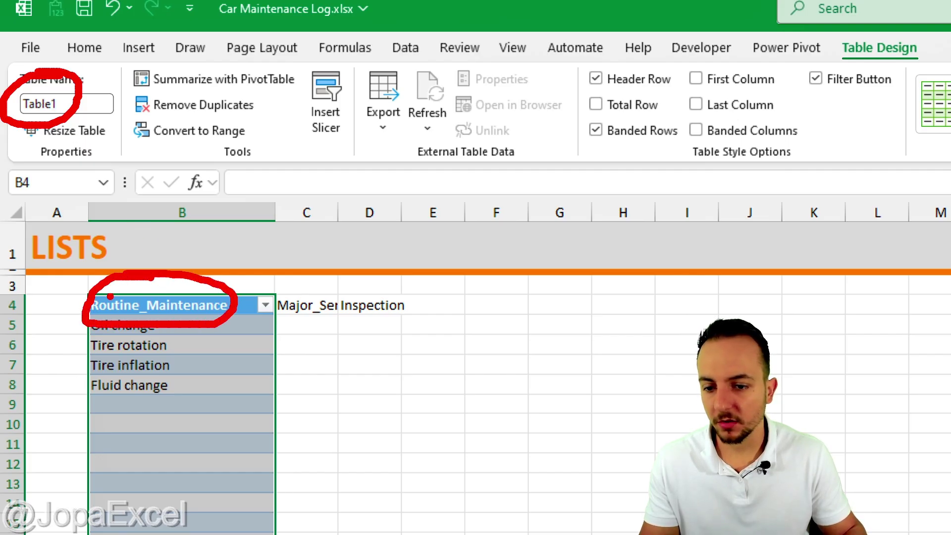
key("Escape")
left_click(198, 345)
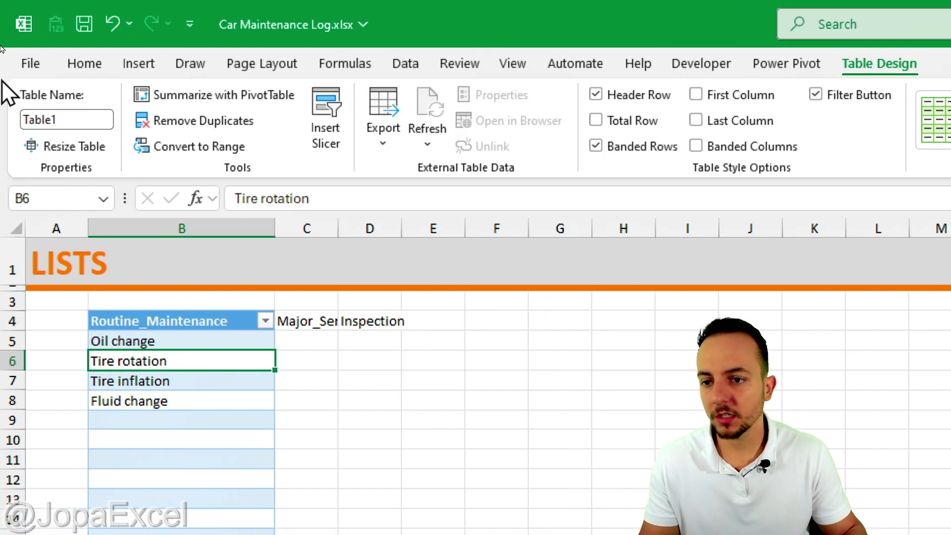
left_click(84, 119)
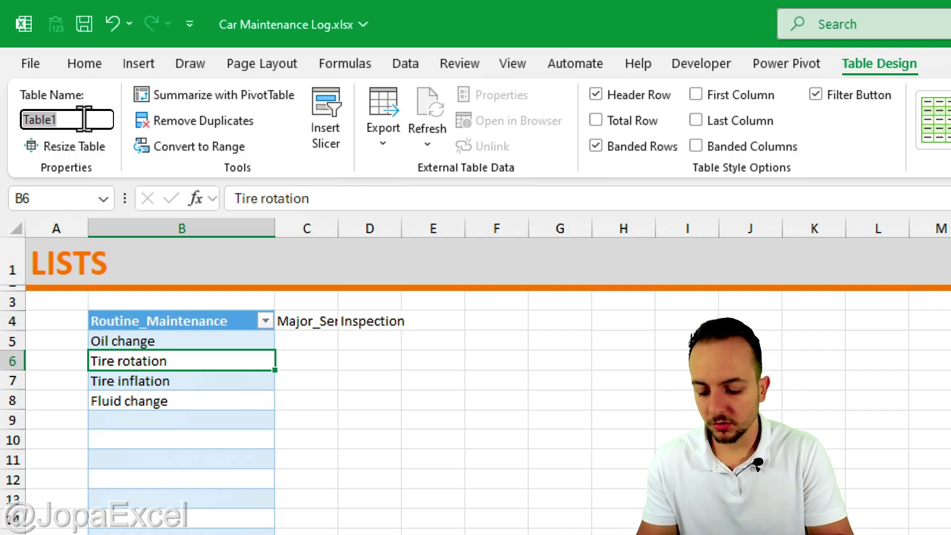
type("Routine_")
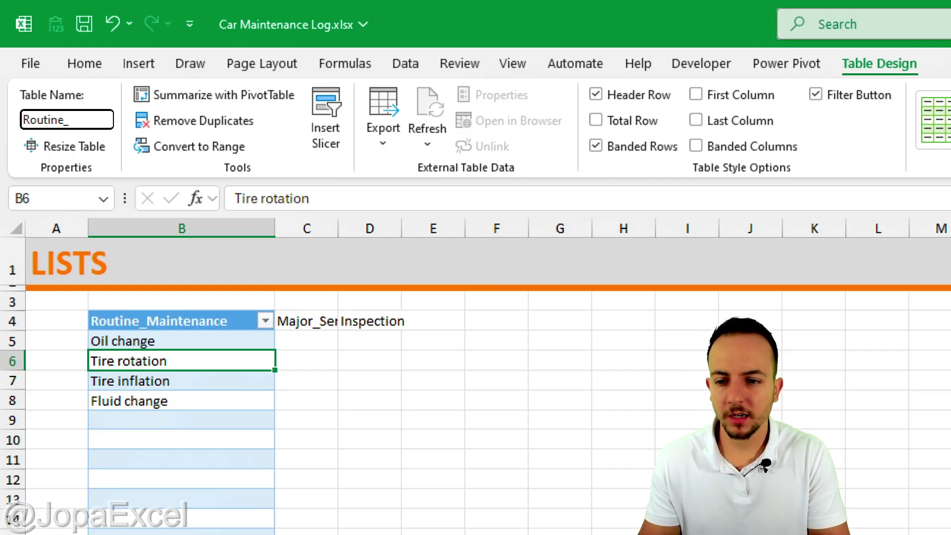
type("Maintenance")
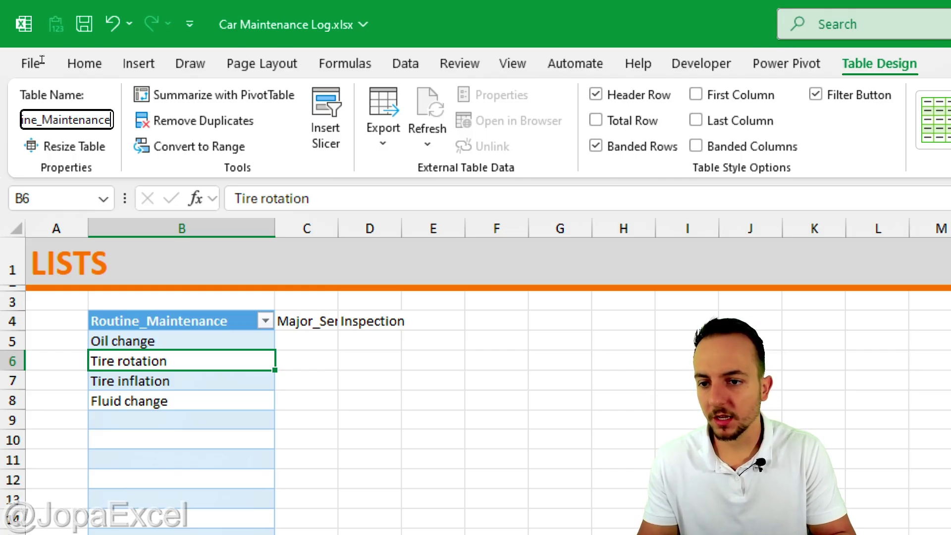
key("Return")
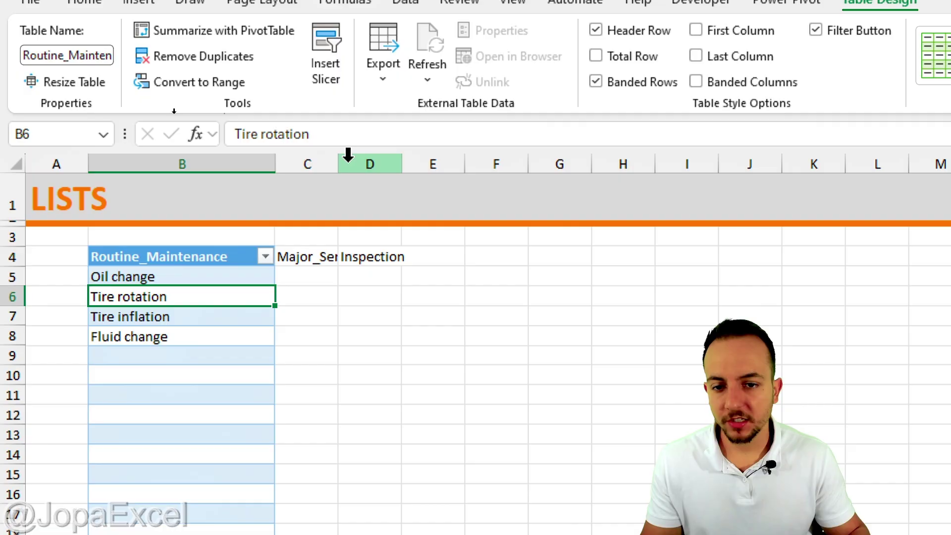
Widen column C to fit its header and list Brake repair in C5 and Clucth replacement in C6 under Major_Service.
left_click_drag(339, 226, 342, 224)
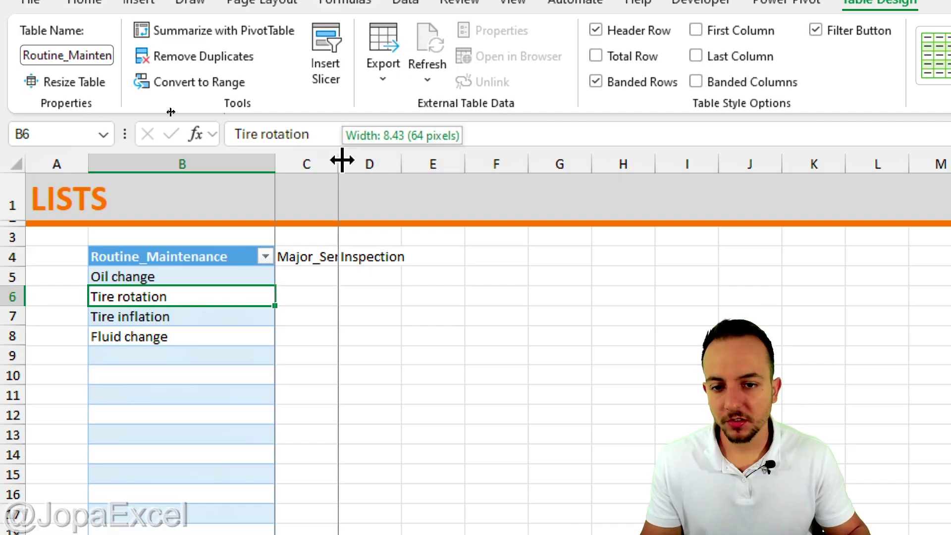
left_click_drag(342, 159, 430, 163)
left_click(380, 276)
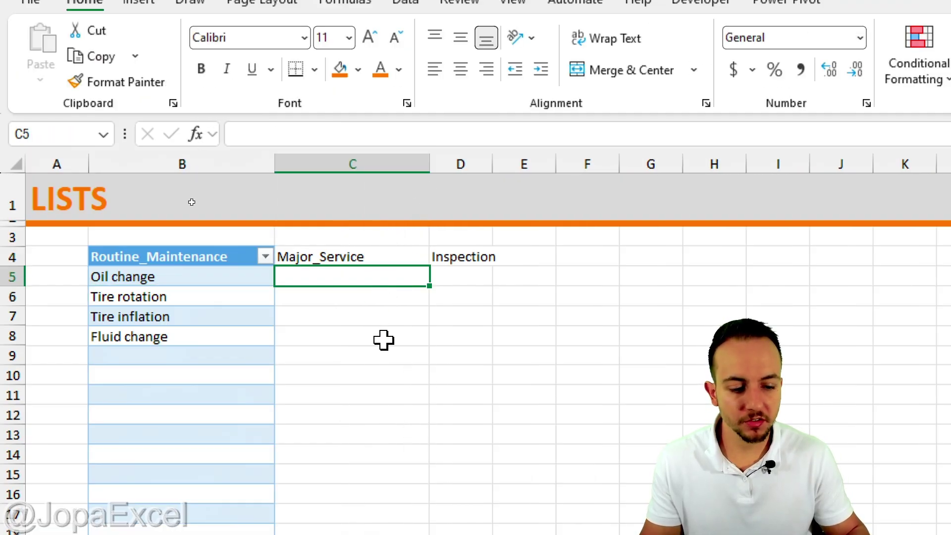
type("Brake")
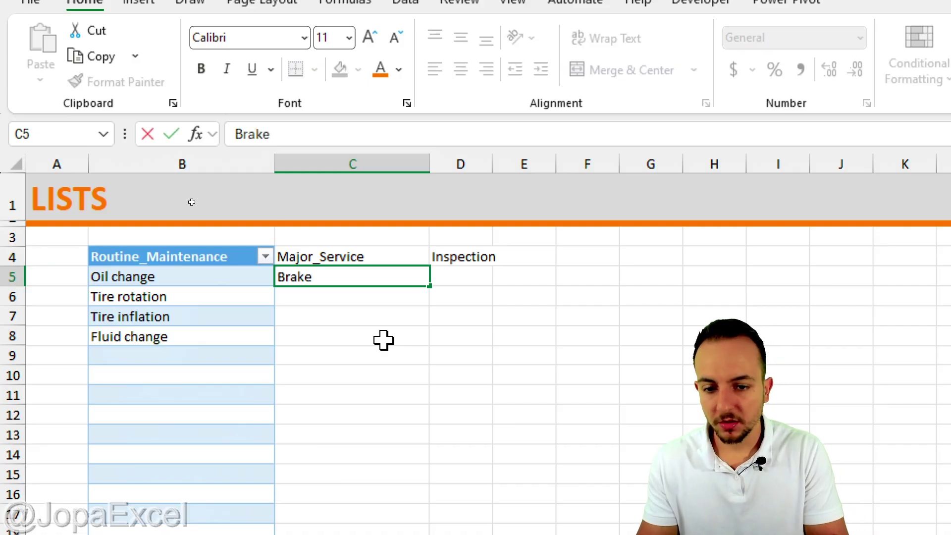
type(" repair")
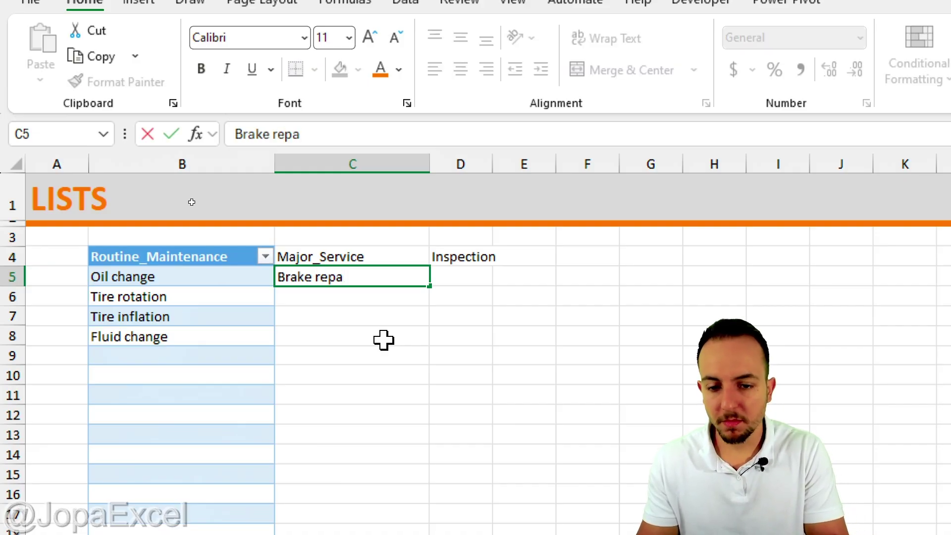
key("Return")
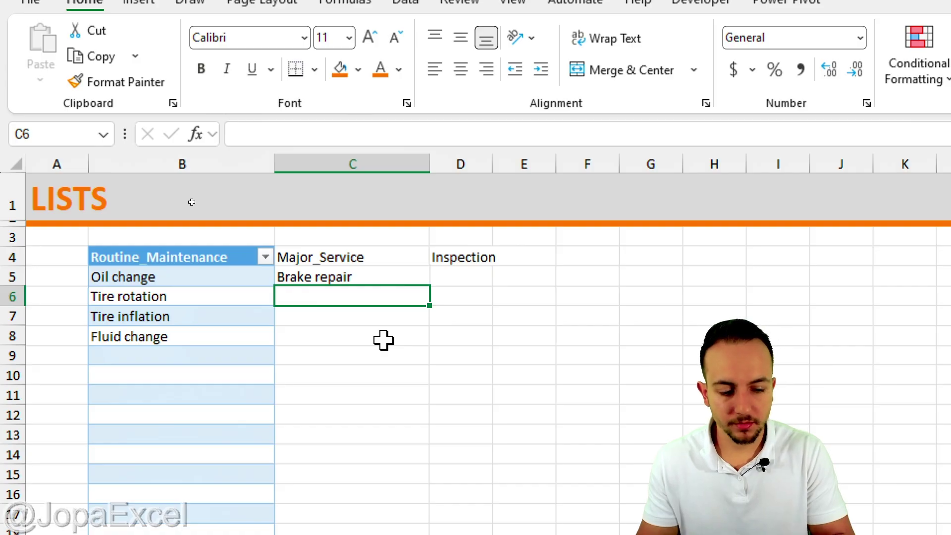
type("Clucth")
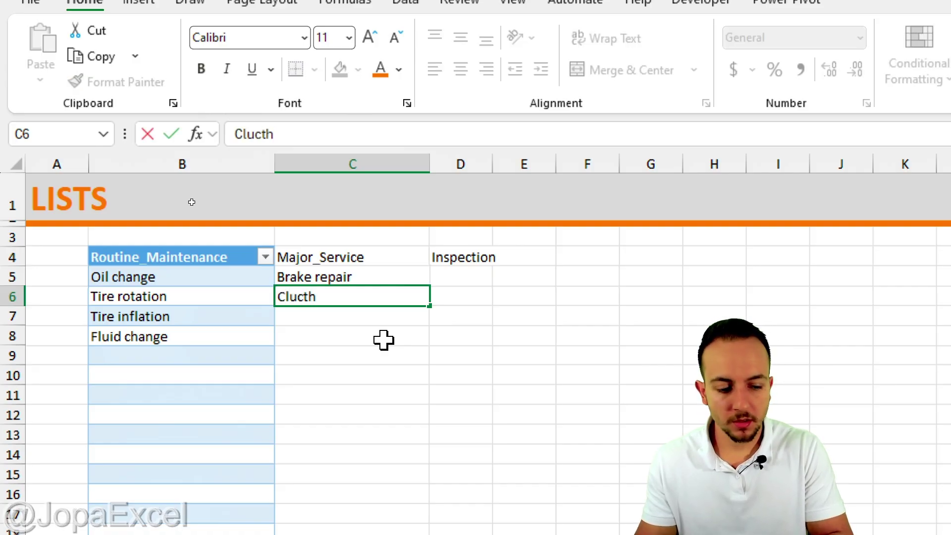
type(" replace")
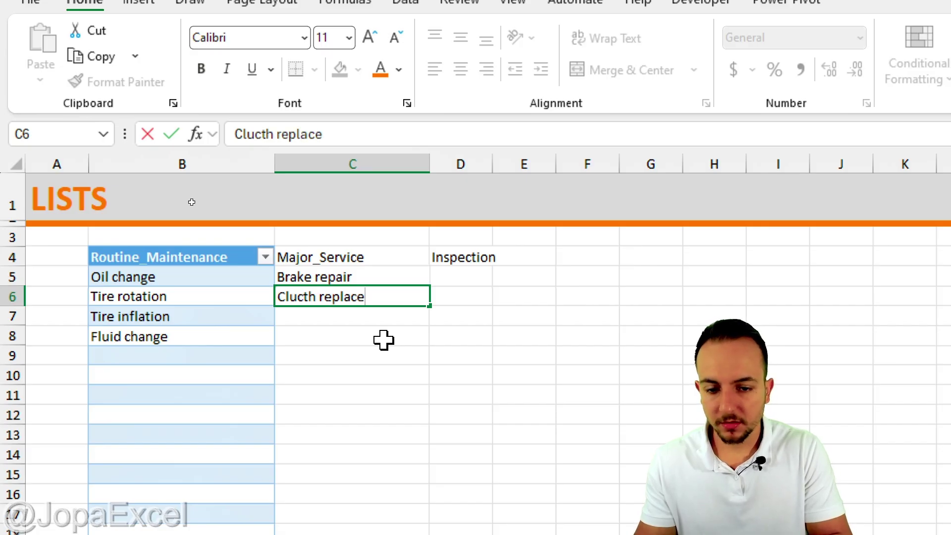
type("ment")
key("Return")
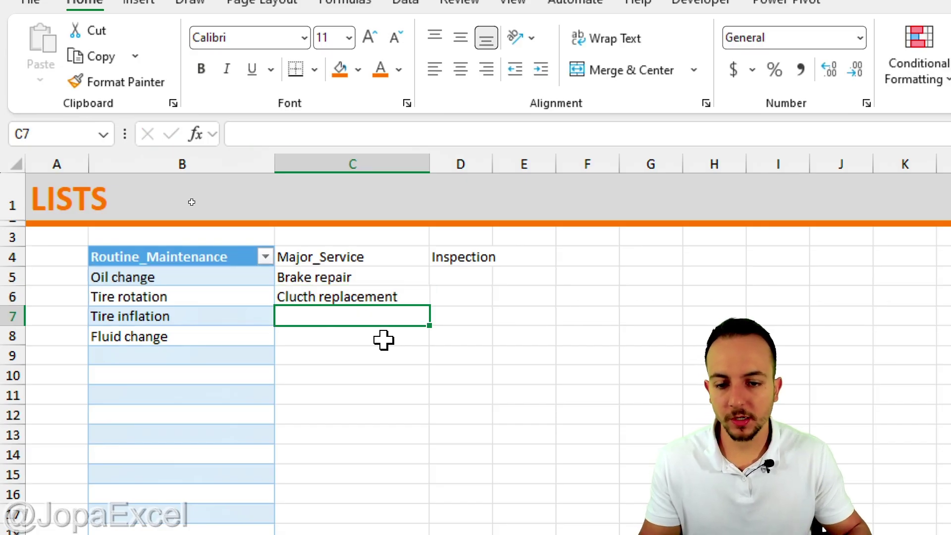
Convert C4:C6 into a table with headers and apply the orange table style to it.
left_click(372, 255)
left_click_drag(372, 255, 361, 301)
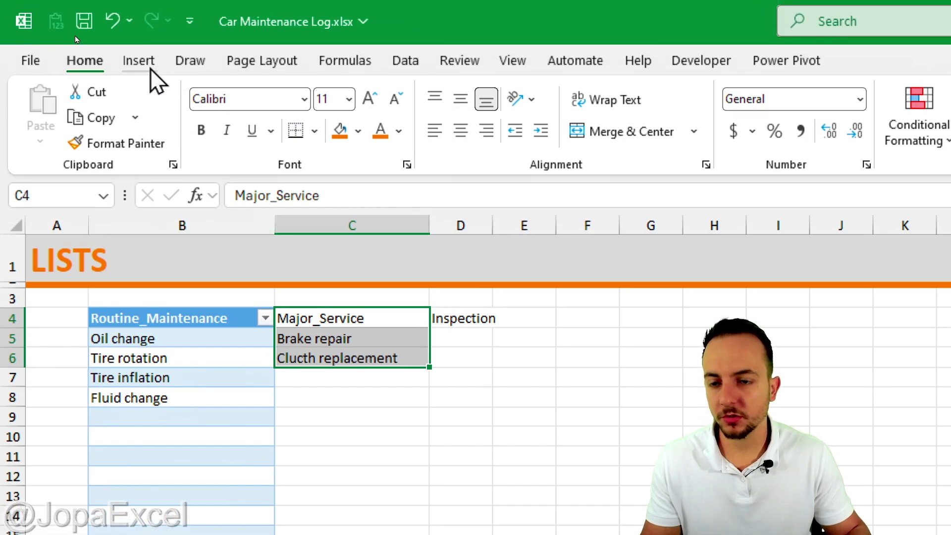
left_click(150, 70)
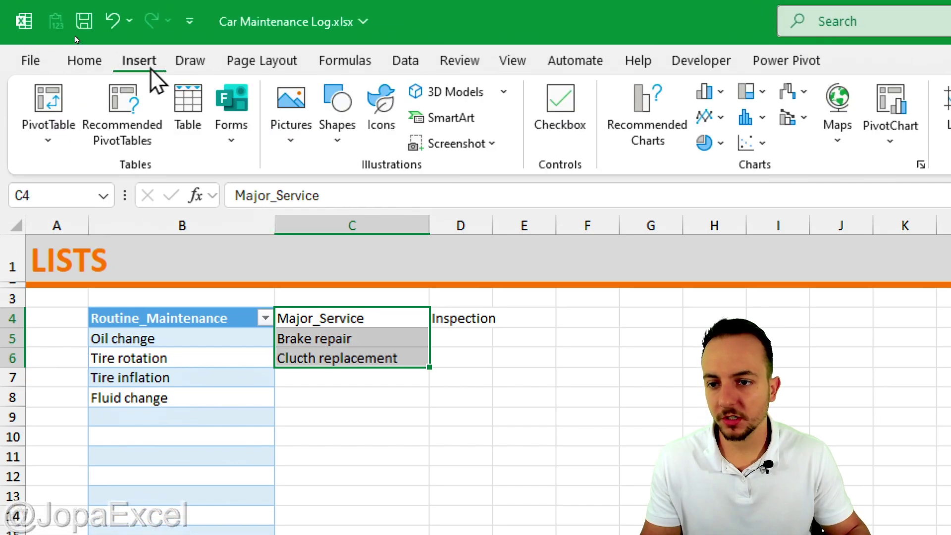
left_click(190, 101)
left_click(210, 234)
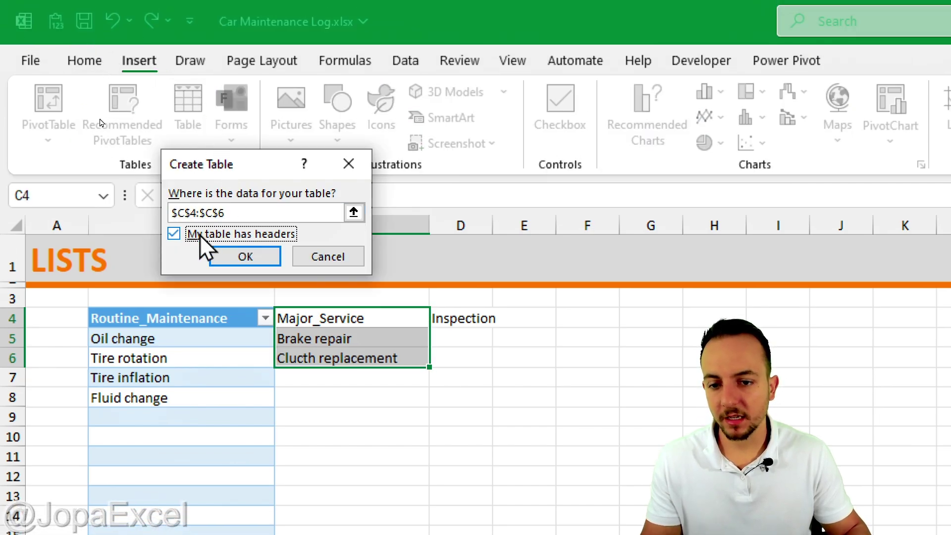
left_click(237, 255)
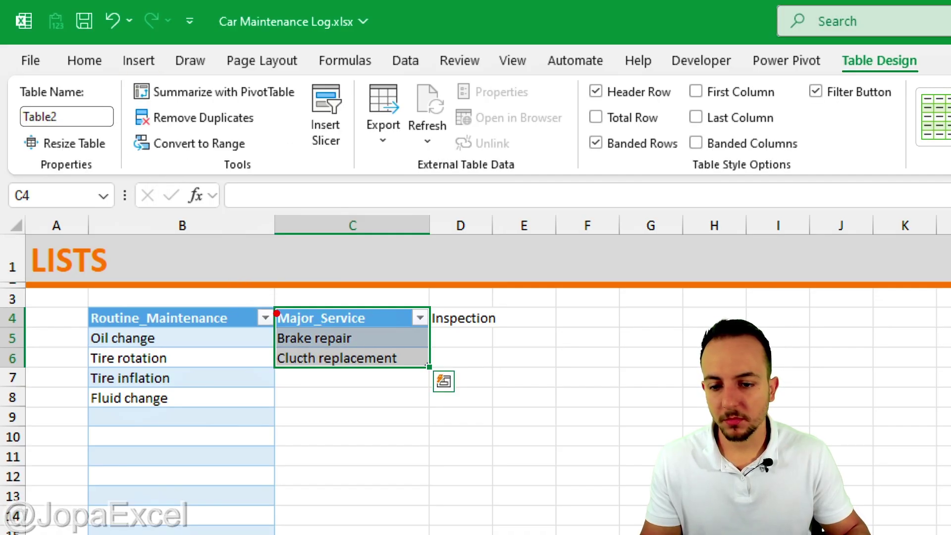
left_click_drag(307, 306, 237, 297)
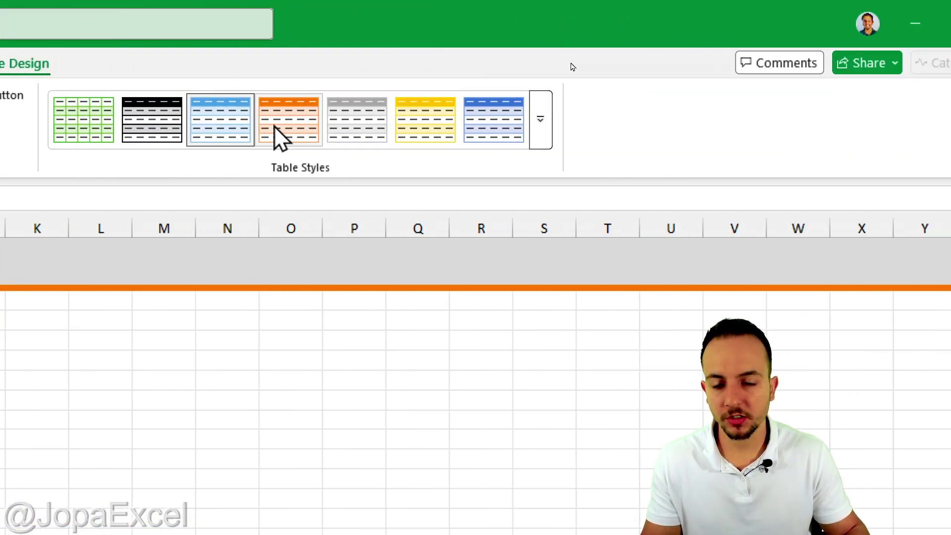
left_click(275, 127)
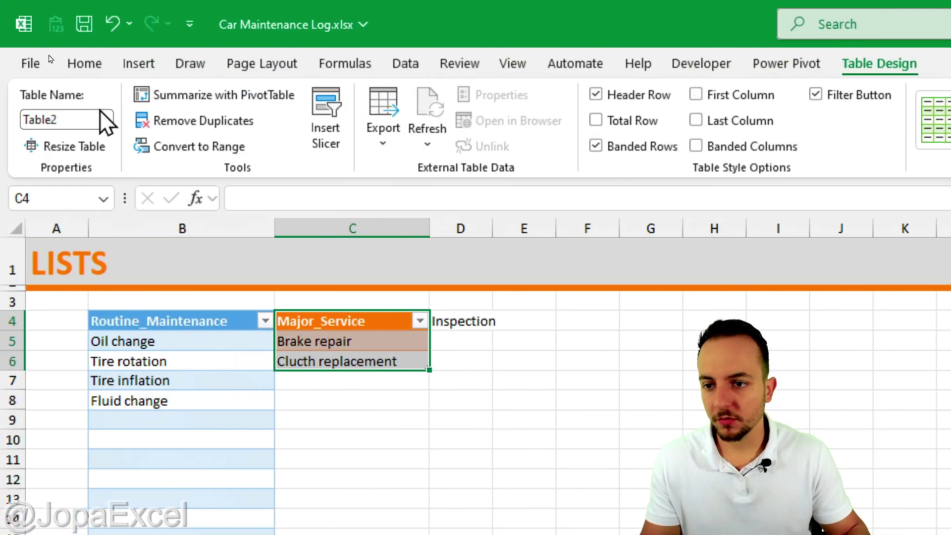
Rename the table in column C as Major_Service, matching its header.
left_click(10, 120)
type("M")
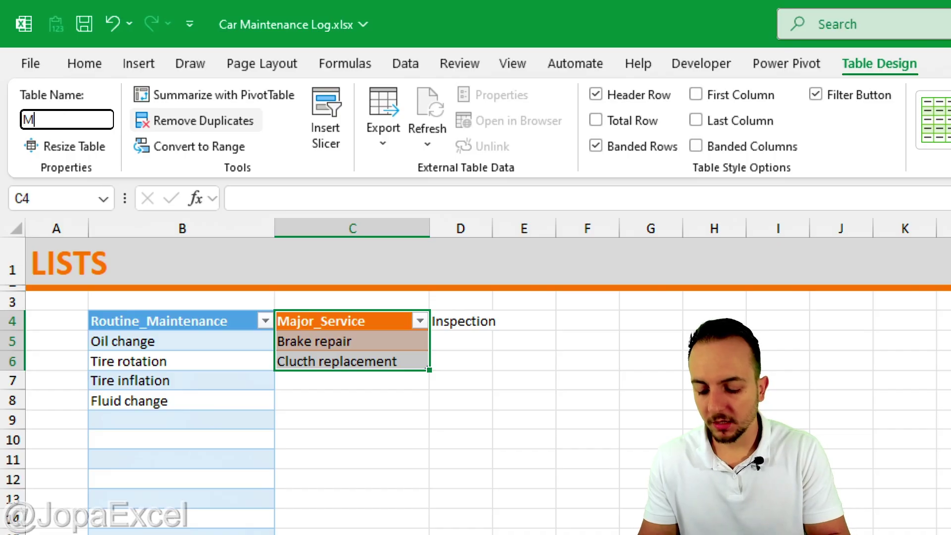
type("ajor_")
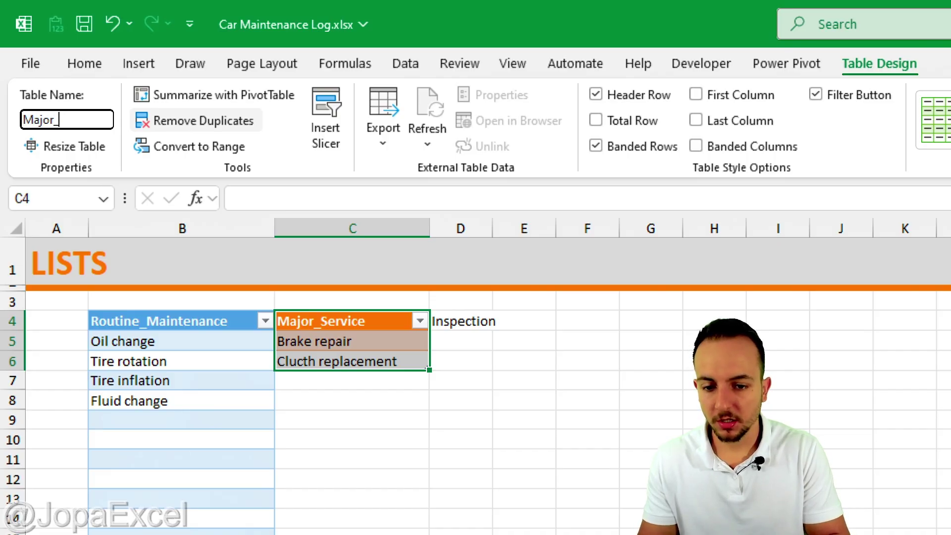
type("Service")
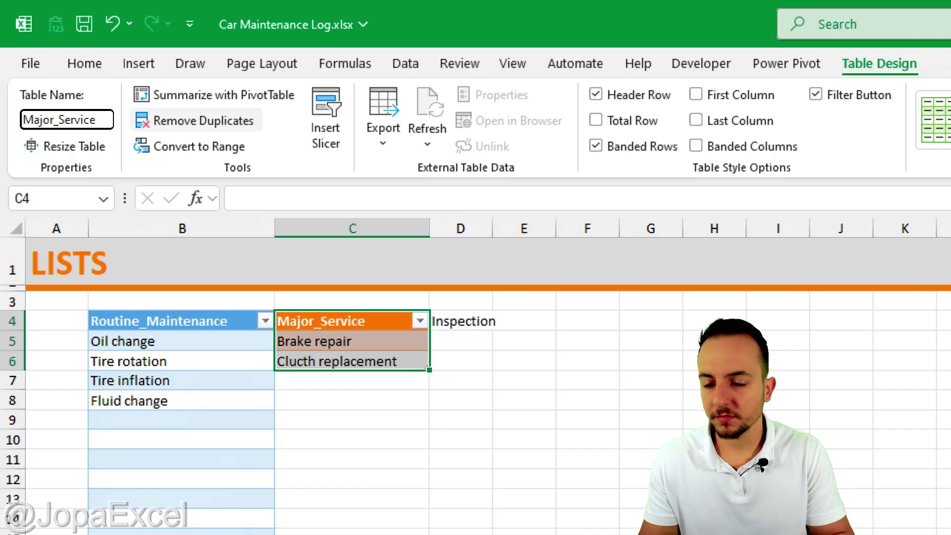
key("Return")
mouse_move(87, 94)
left_mouse_down()
mouse_move(27, 132)
mouse_move(106, 91)
mouse_move(399, 316)
mouse_move(409, 286)
left_mouse_up()
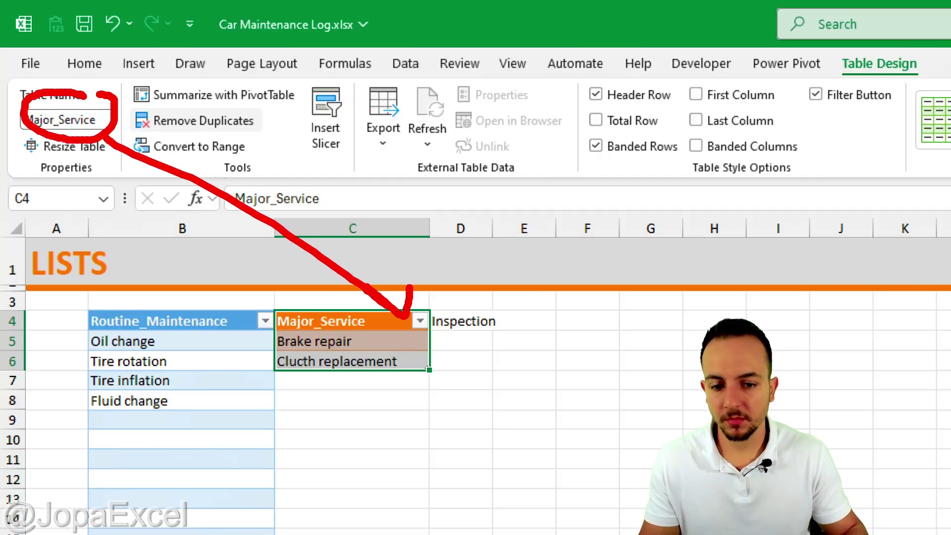
key("Escape")
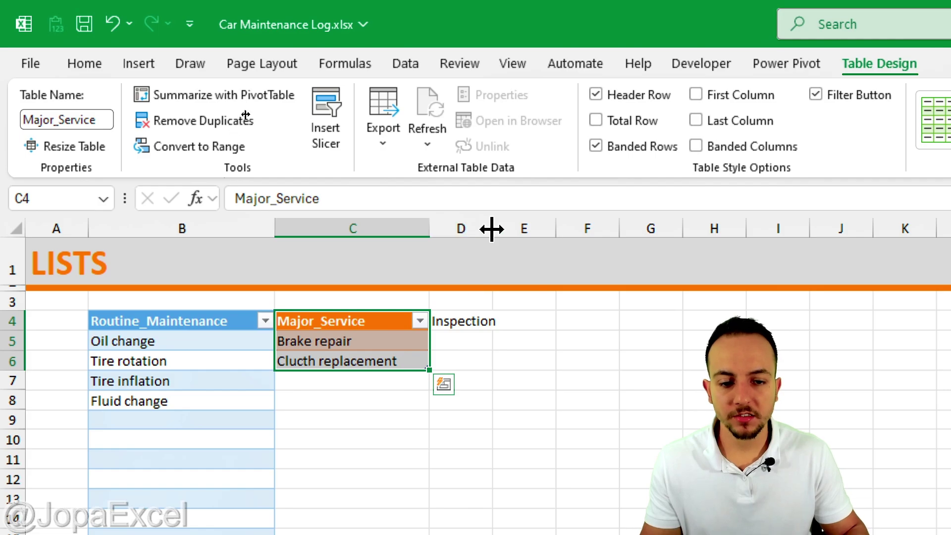
Widen column D and list Wheel alignment, Safety inspection and Battery health test in D5:D7 under Inspection.
left_click_drag(492, 230, 540, 231)
left_click(488, 345)
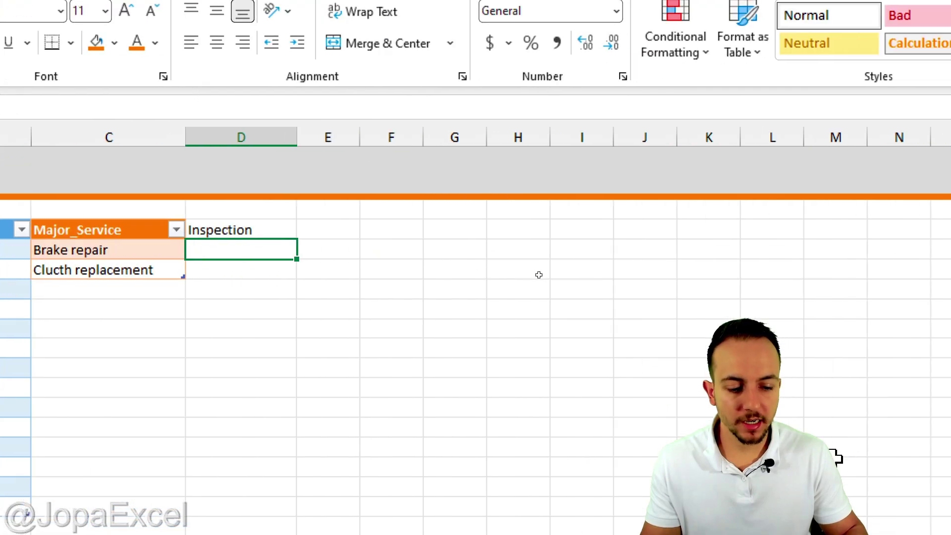
type("Wheel alig")
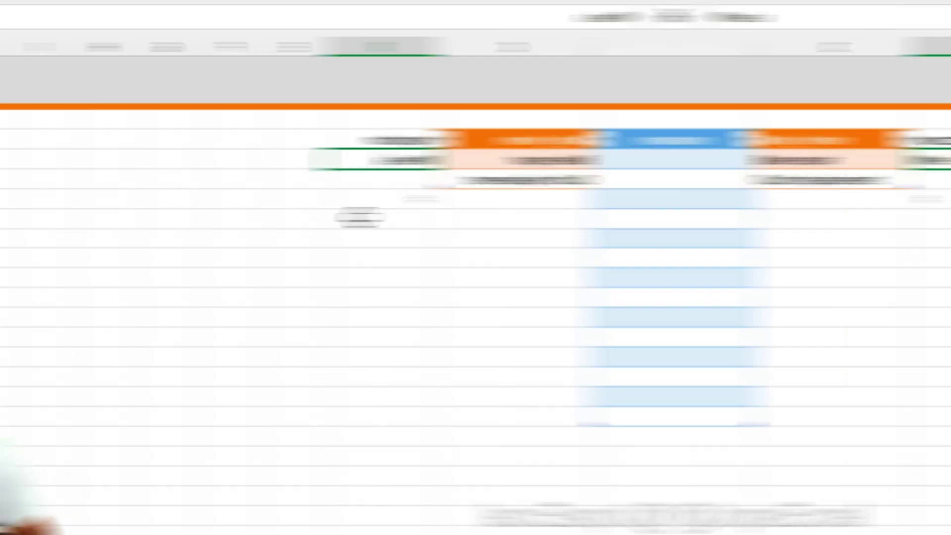
type("nment")
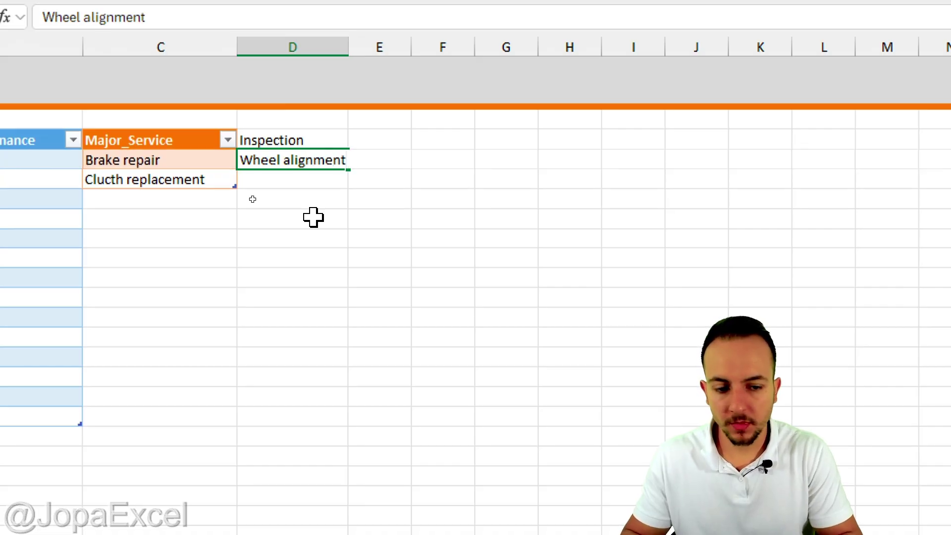
key("Return")
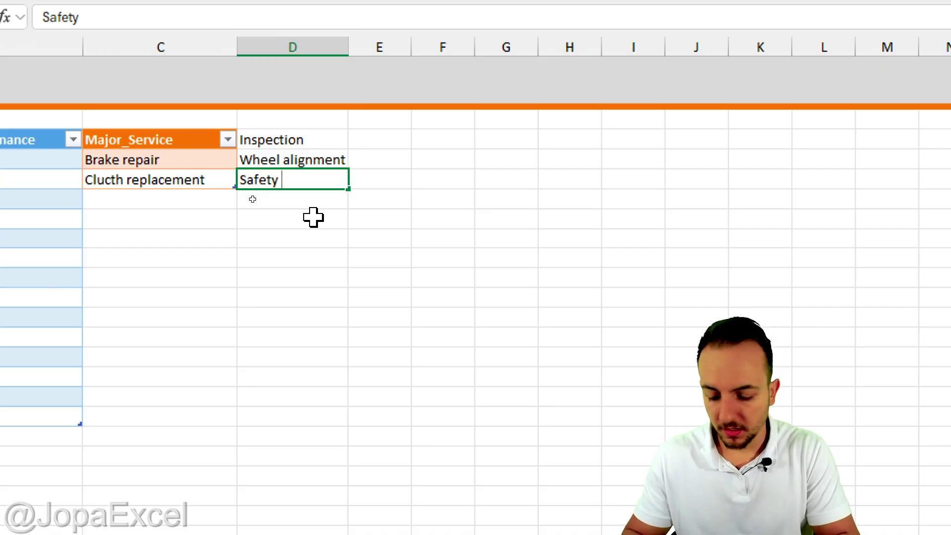
type("Safety inspection")
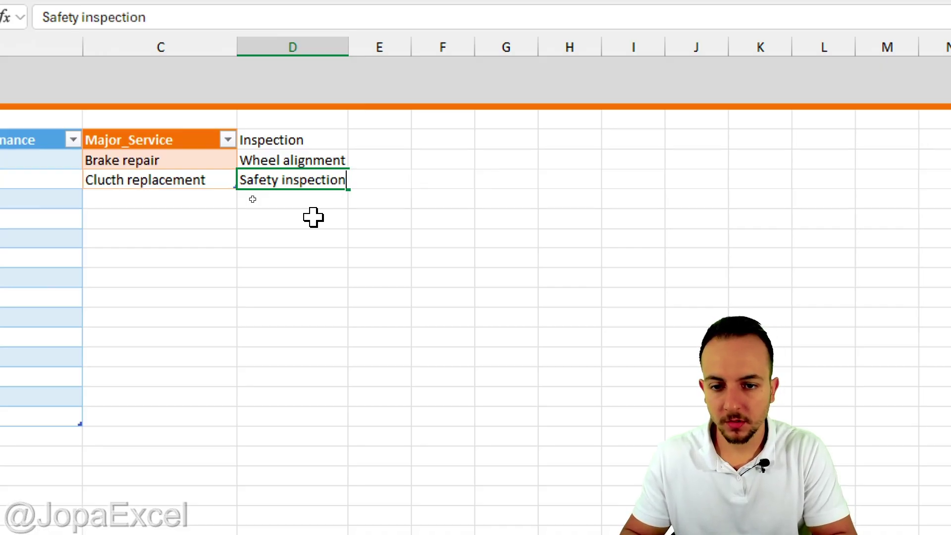
key("Return")
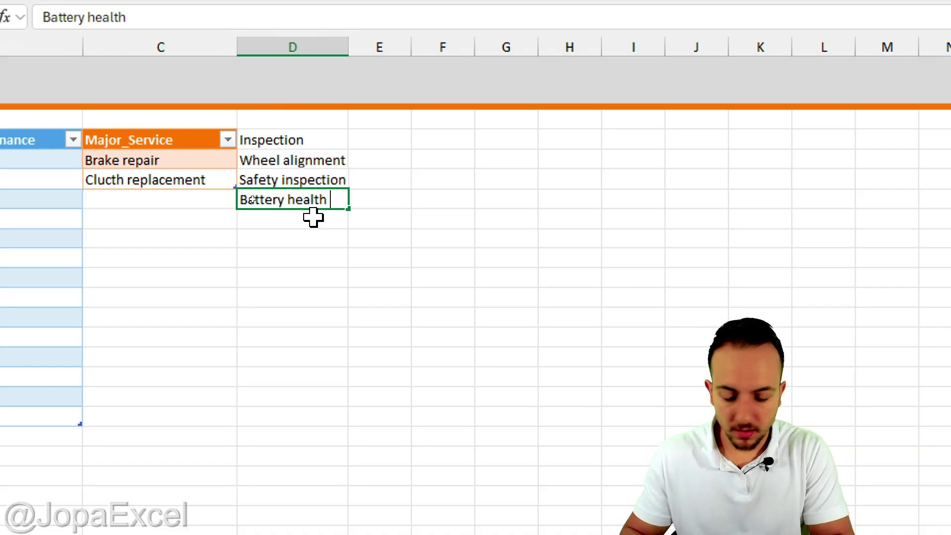
type("Battery health test")
key("Return")
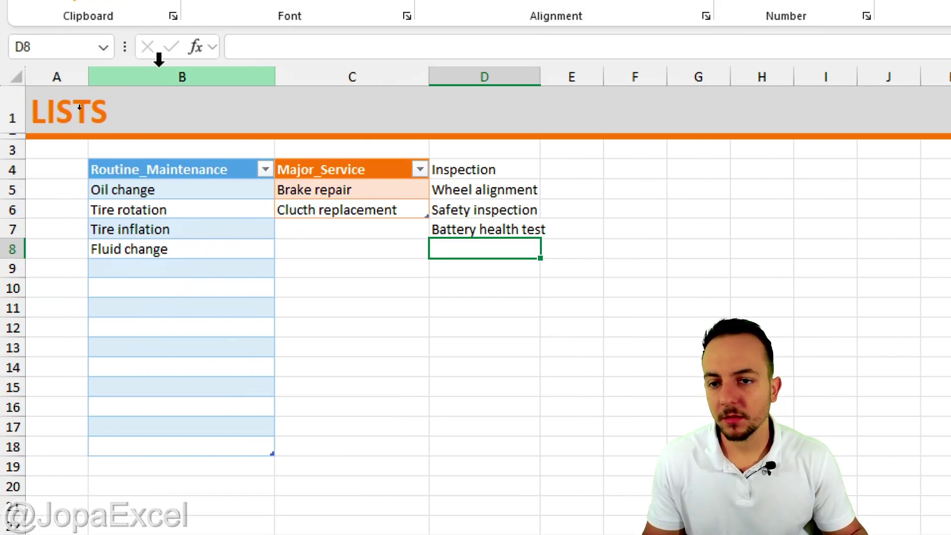
Widen column D further so that its longest entry, Battery health test, fits.
left_click_drag(5, 47, 409, 68)
left_click_drag(365, 194, 331, 453)
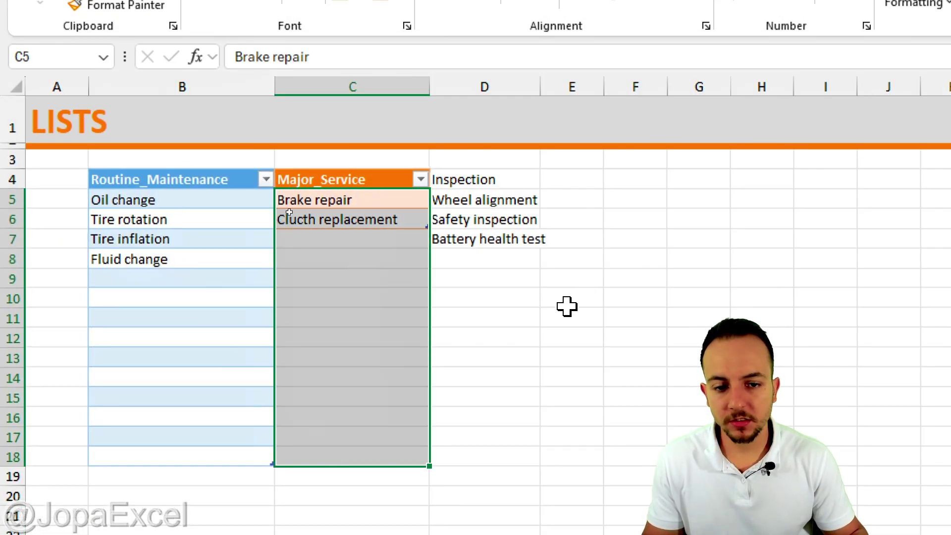
left_click_drag(541, 86, 598, 87)
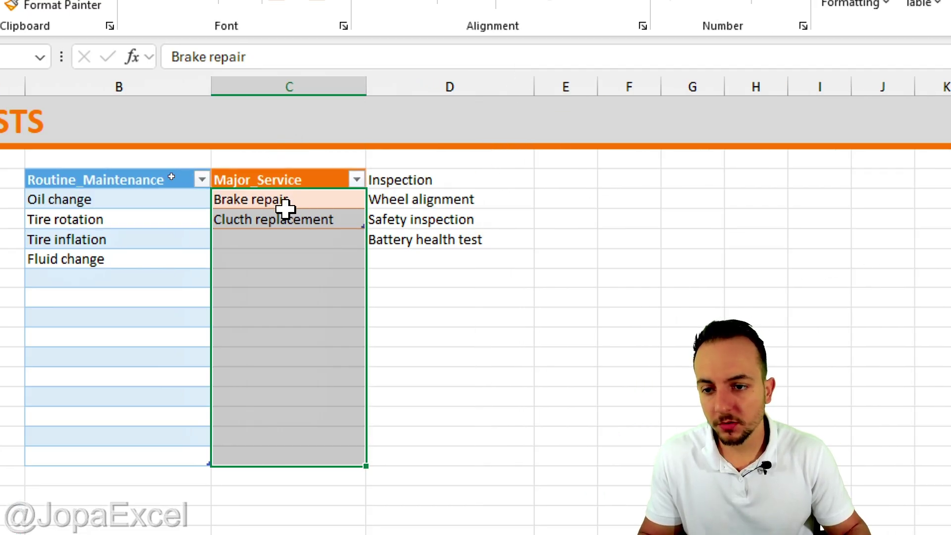
left_click_drag(148, 200, 125, 310)
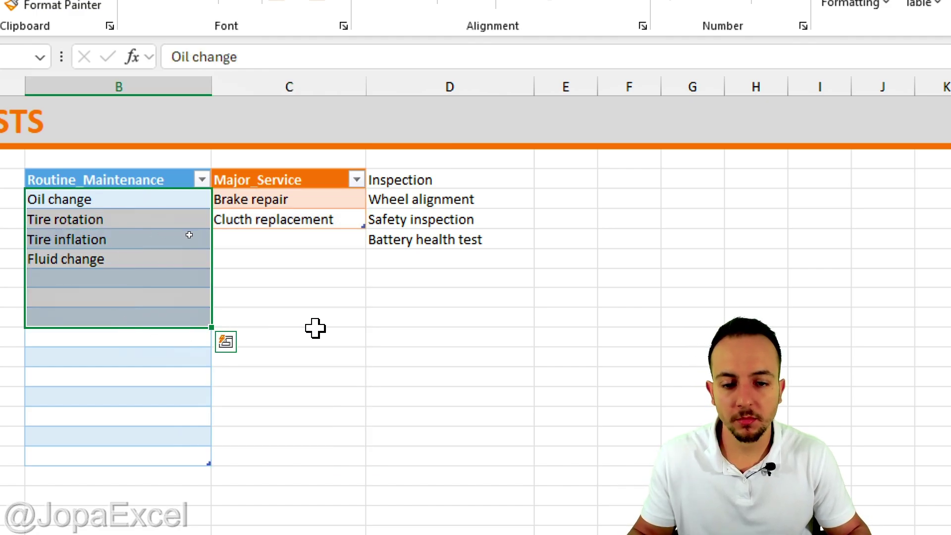
Convert D4:D7 into a table with headers and apply the yellow table style to it.
left_click_drag(452, 183, 441, 240)
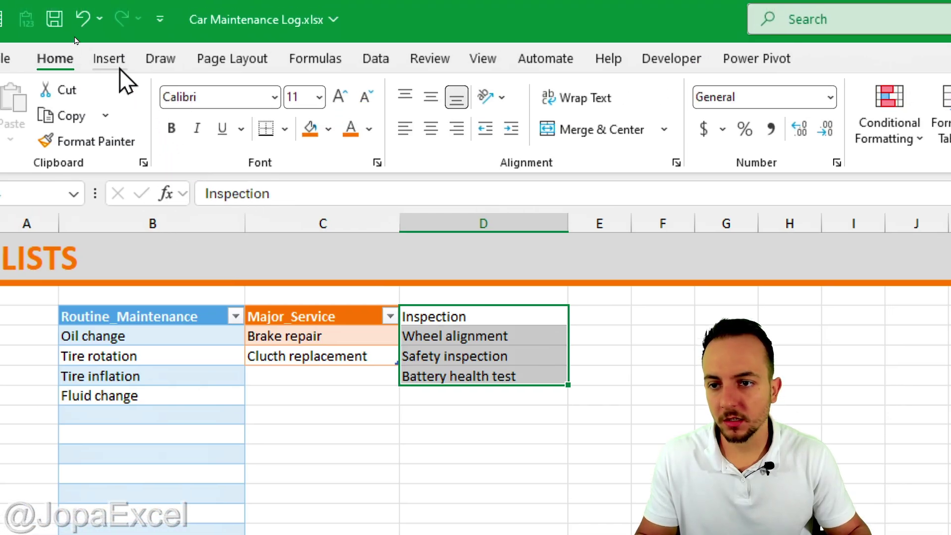
left_click(119, 67)
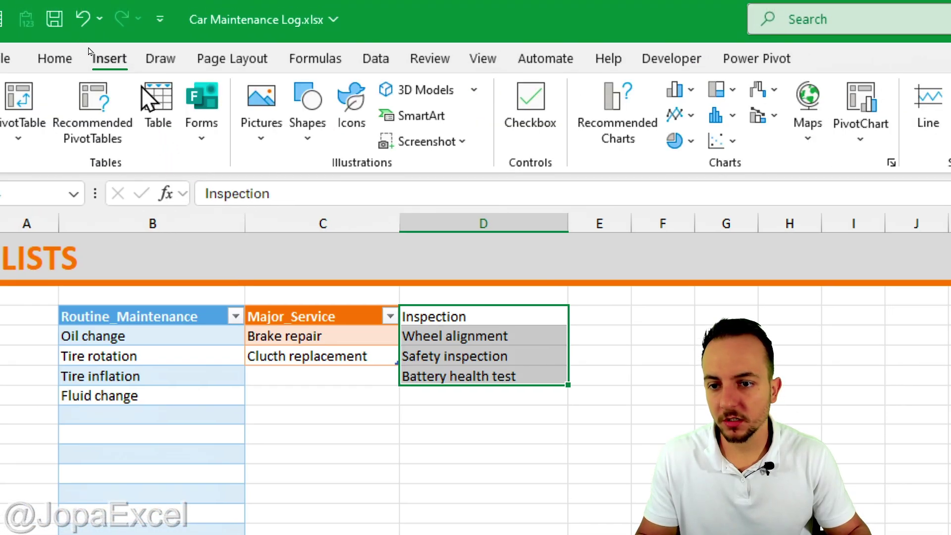
left_click(164, 105)
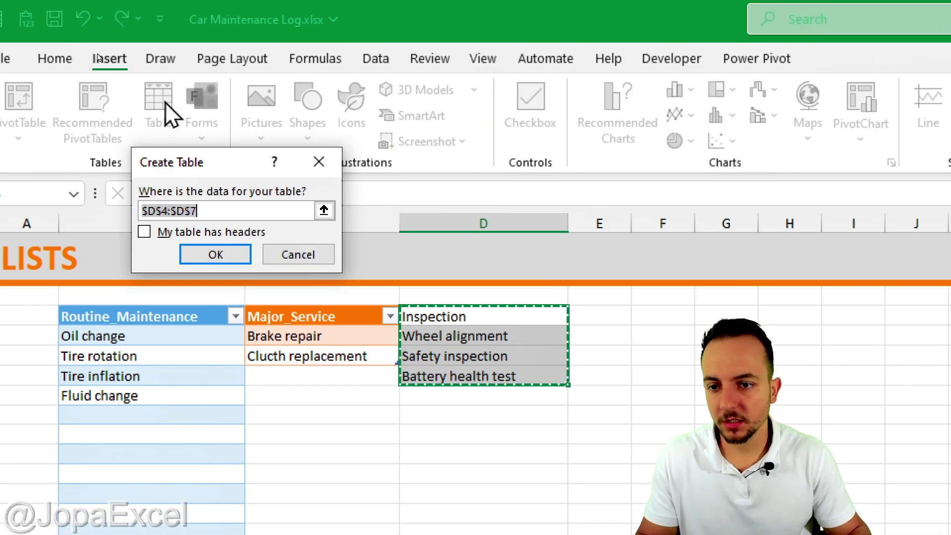
left_click(183, 231)
left_click(206, 257)
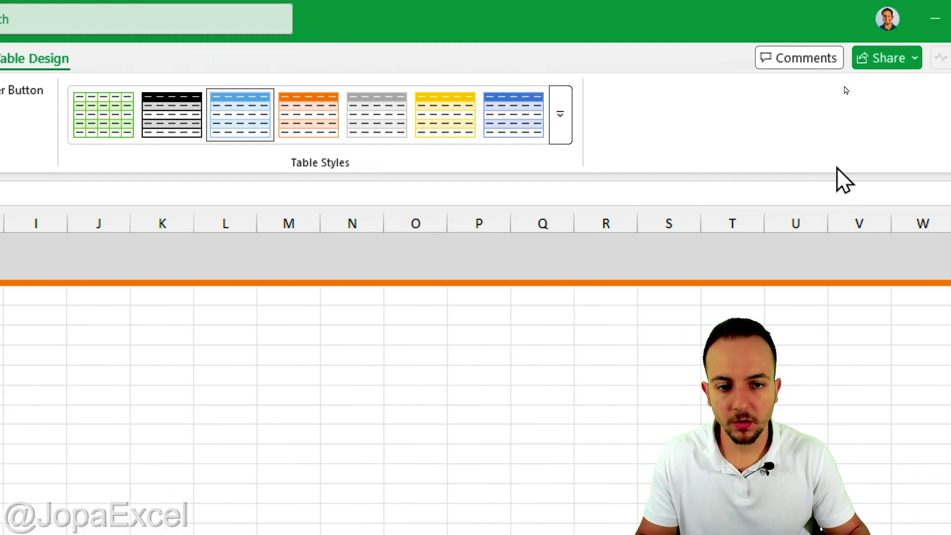
left_click(441, 133)
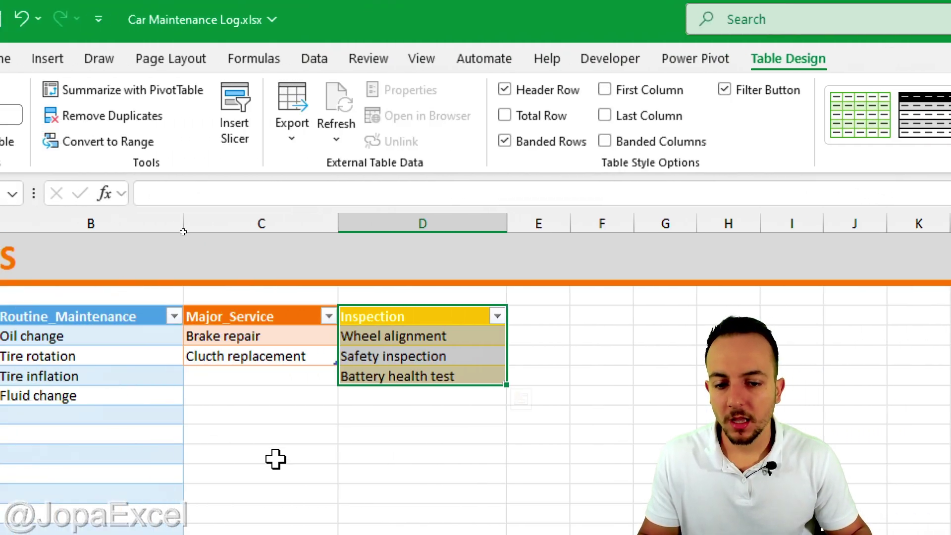
left_click(276, 459)
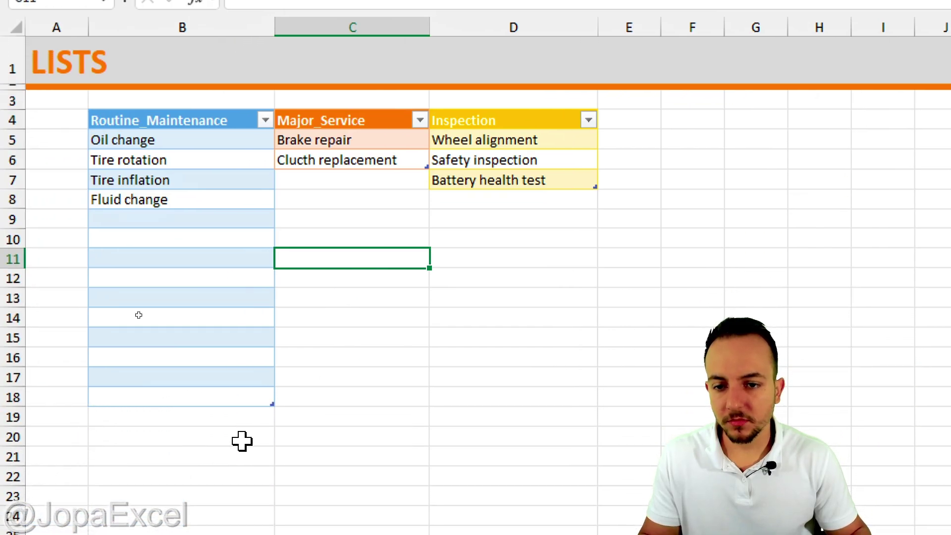
left_click_drag(271, 271, 332, 254)
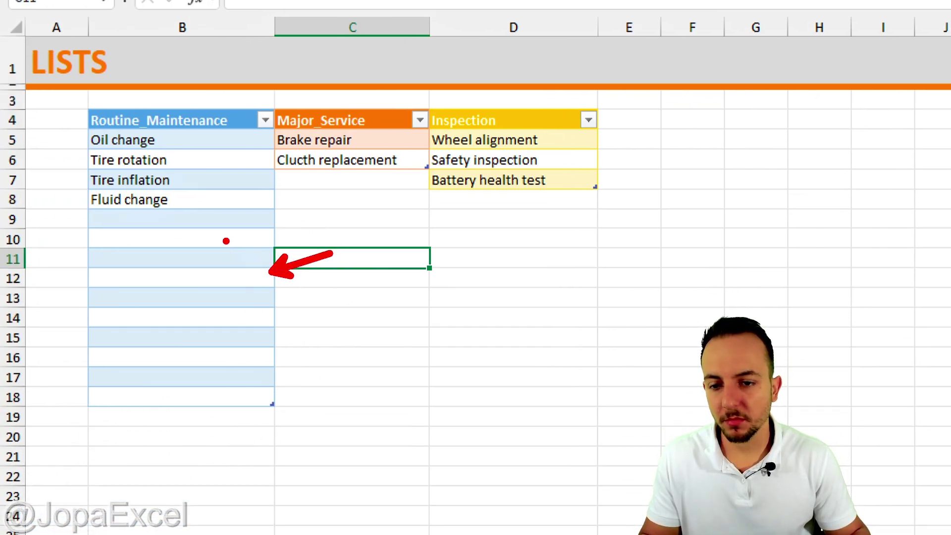
mouse_move(191, 221)
left_mouse_down()
mouse_move(174, 269)
mouse_move(187, 380)
left_mouse_up()
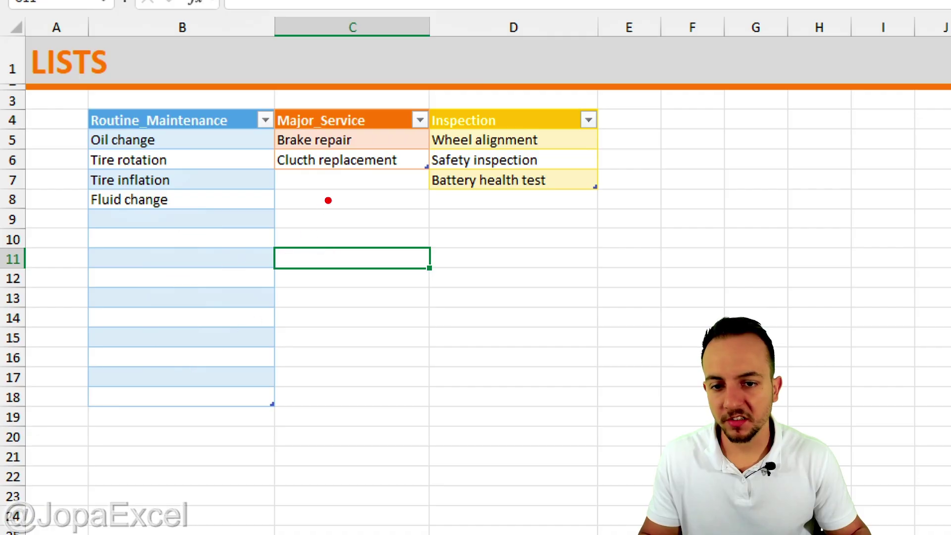
left_click_drag(357, 183, 392, 230)
left_click_drag(516, 204, 551, 258)
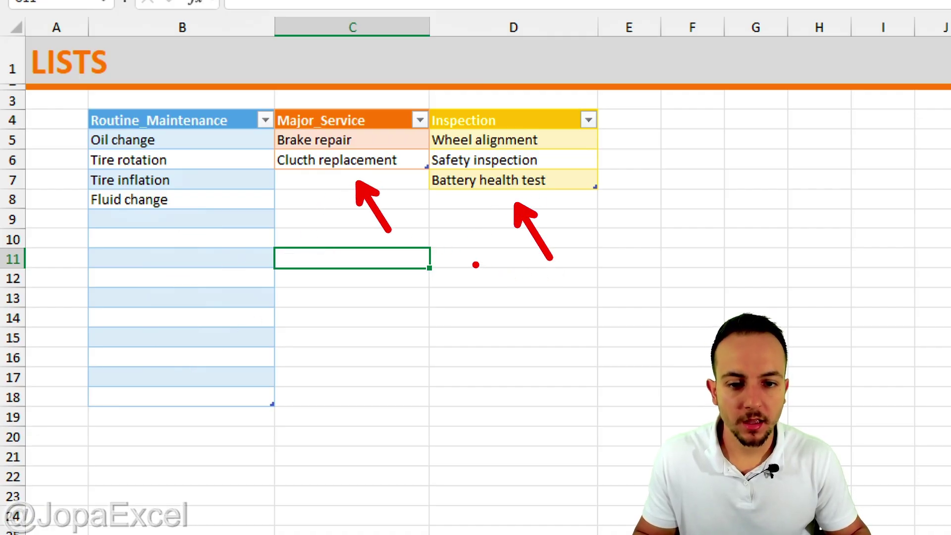
key("Escape")
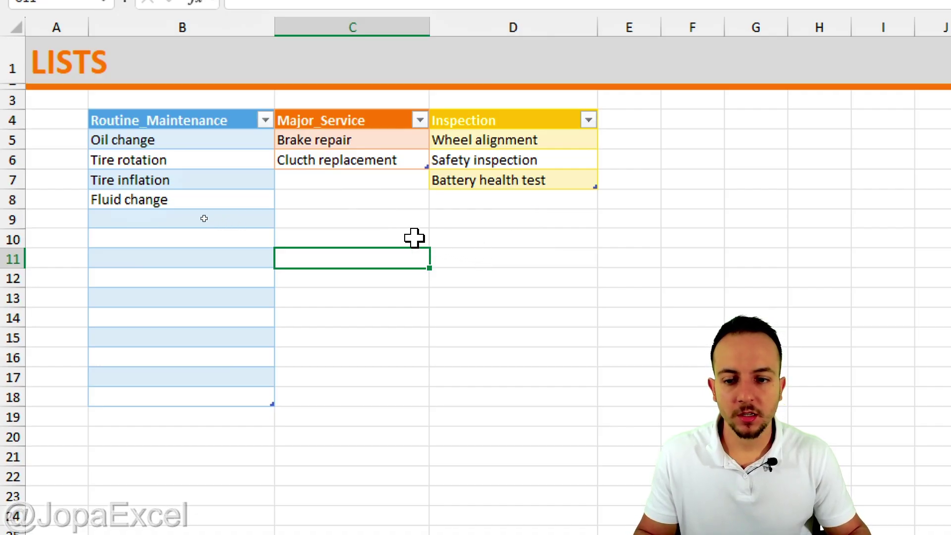
left_click_drag(361, 179, 337, 383)
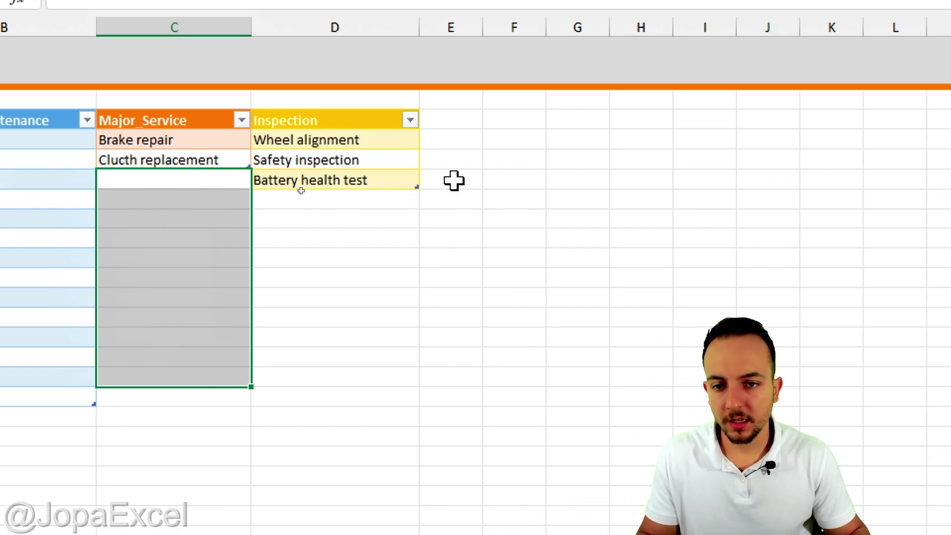
Extend the Inspection table with a new entry, Wiper Blade inspection, in D8.
left_click(396, 198)
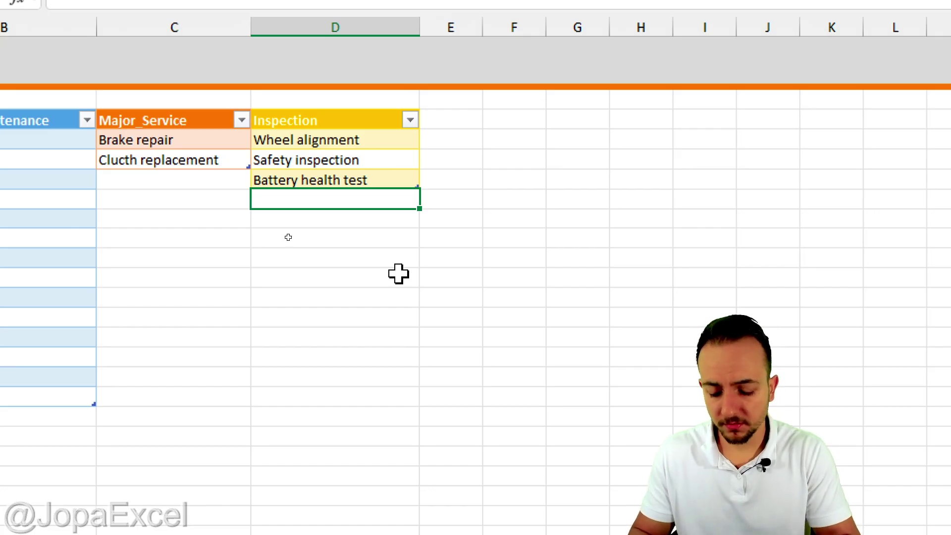
type("Wiper Blade inspect")
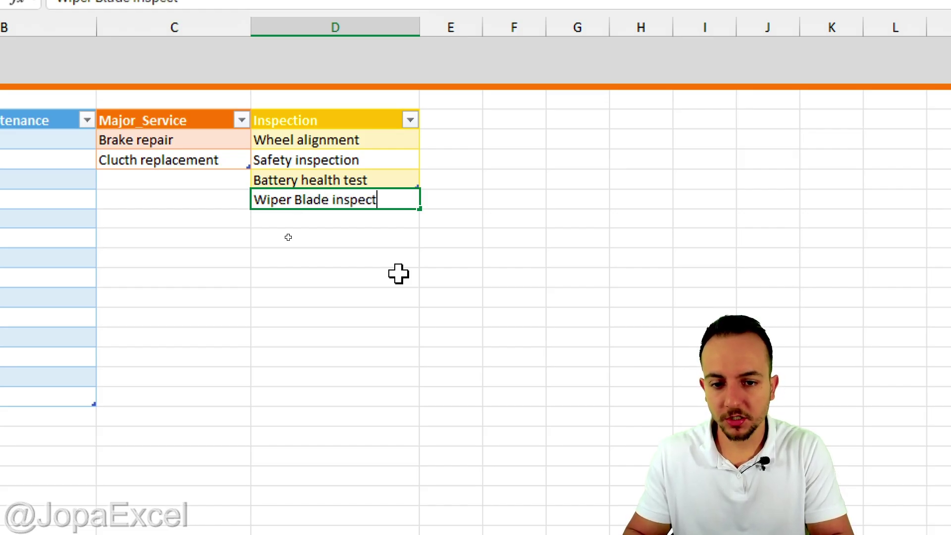
type("ion")
key("Return")
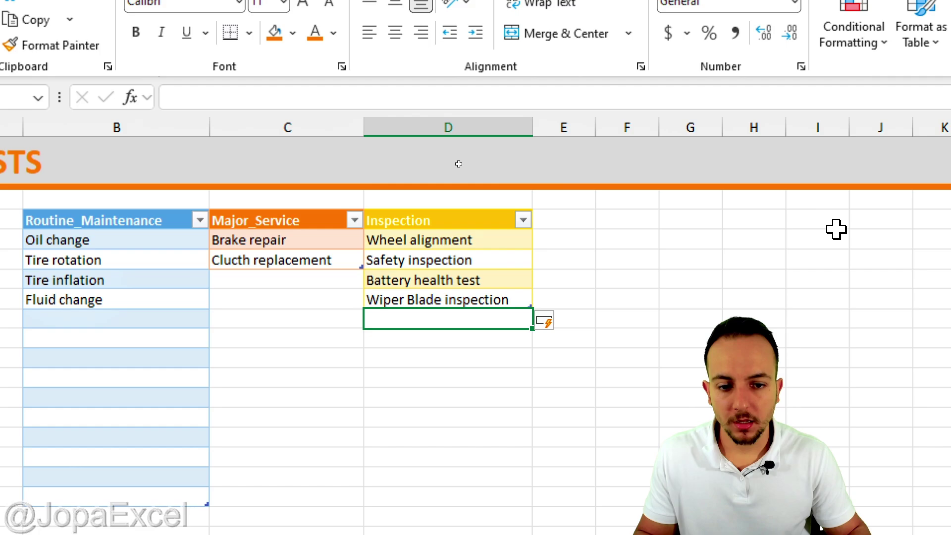
Rename the table in column D as Inspection, matching its header.
left_click(463, 255)
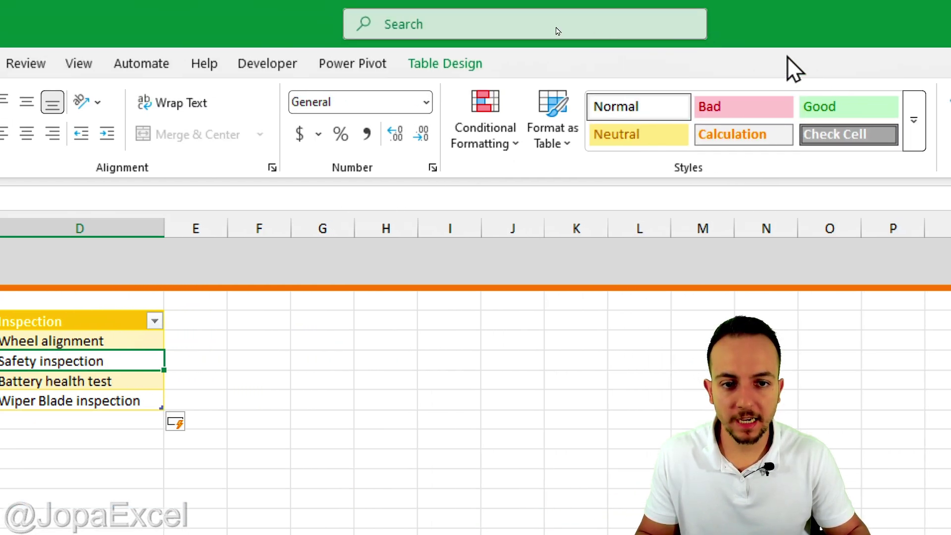
left_click(434, 72)
left_click(80, 119)
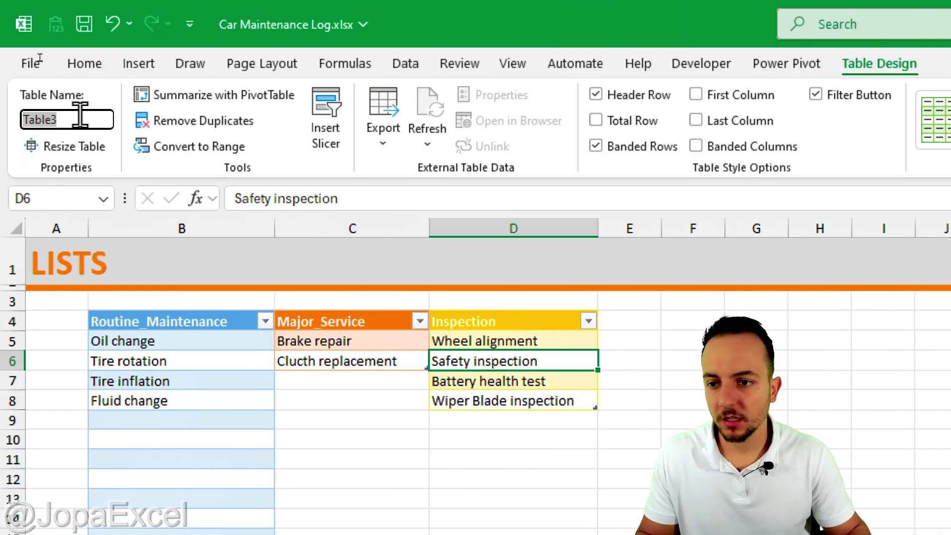
type("Inspec")
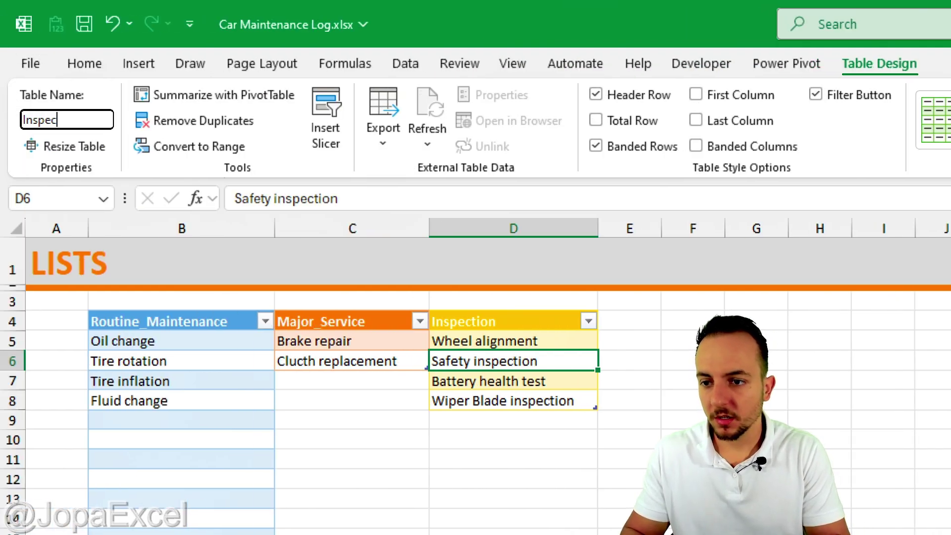
type("tion")
key("Return")
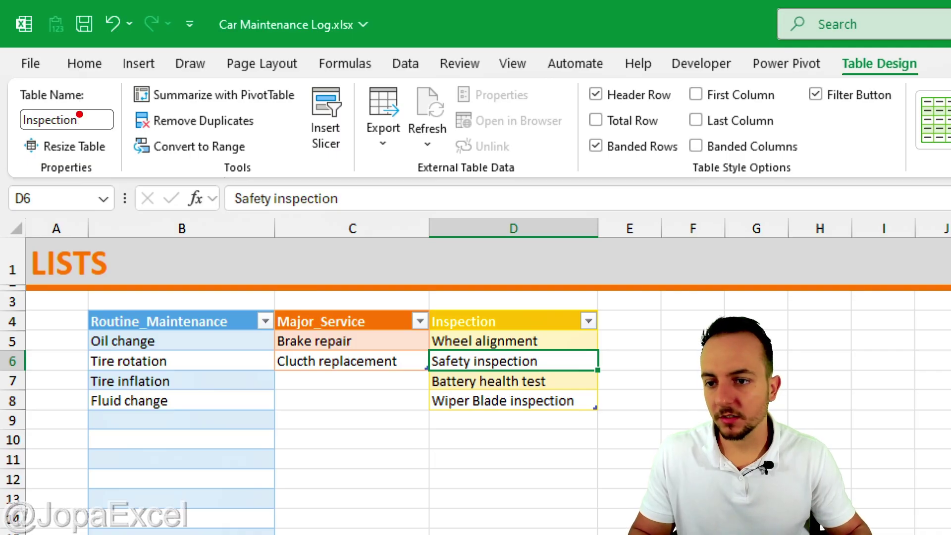
mouse_move(16, 97)
left_mouse_down()
mouse_move(472, 296)
mouse_move(476, 313)
mouse_move(477, 283)
left_mouse_up()
key("Escape")
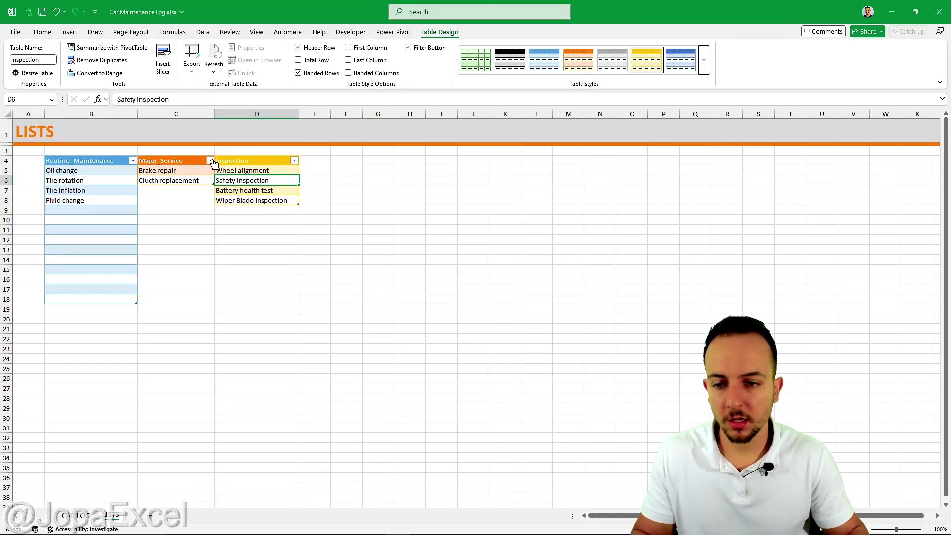
Set up list-type data validation for the first cell under CATEGORY, C5, on the CAR LOG sheet.
left_click(87, 518)
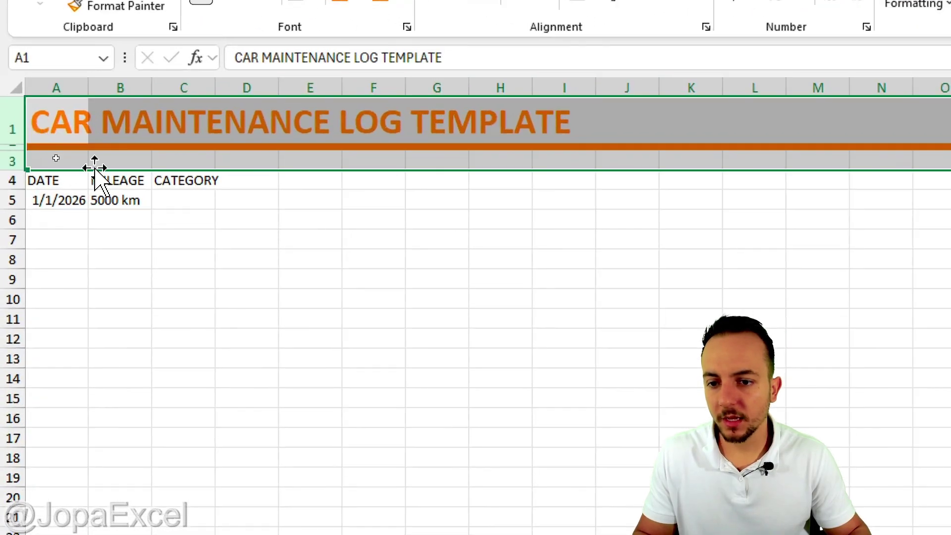
left_click(91, 169)
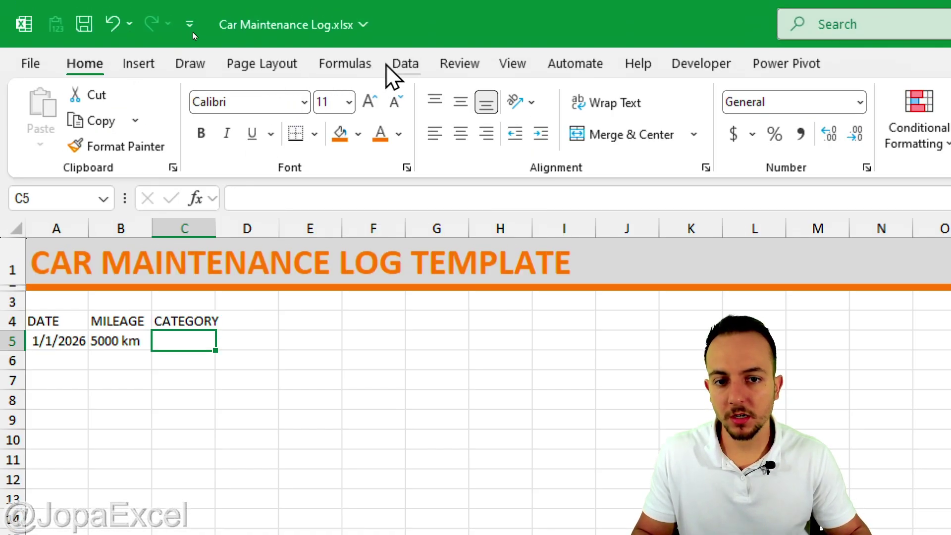
left_click(409, 67)
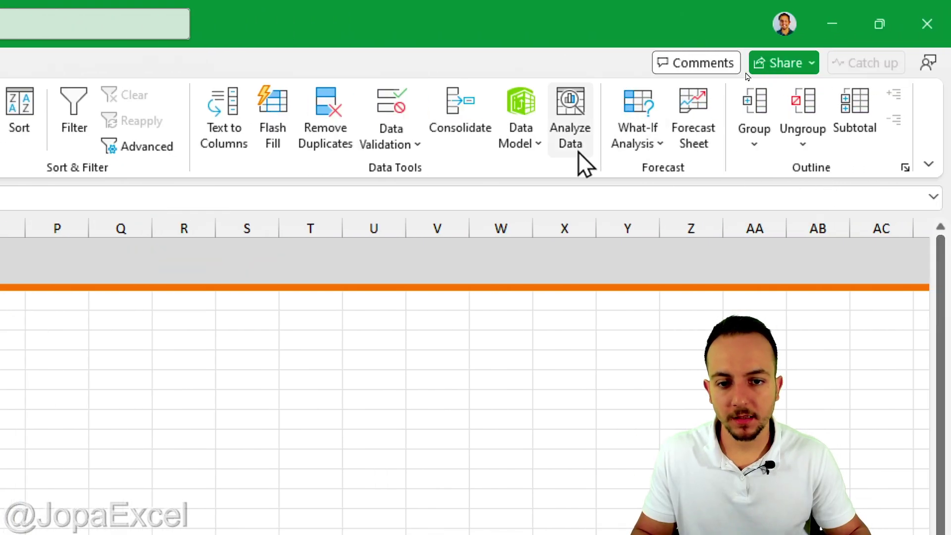
left_click(510, 126)
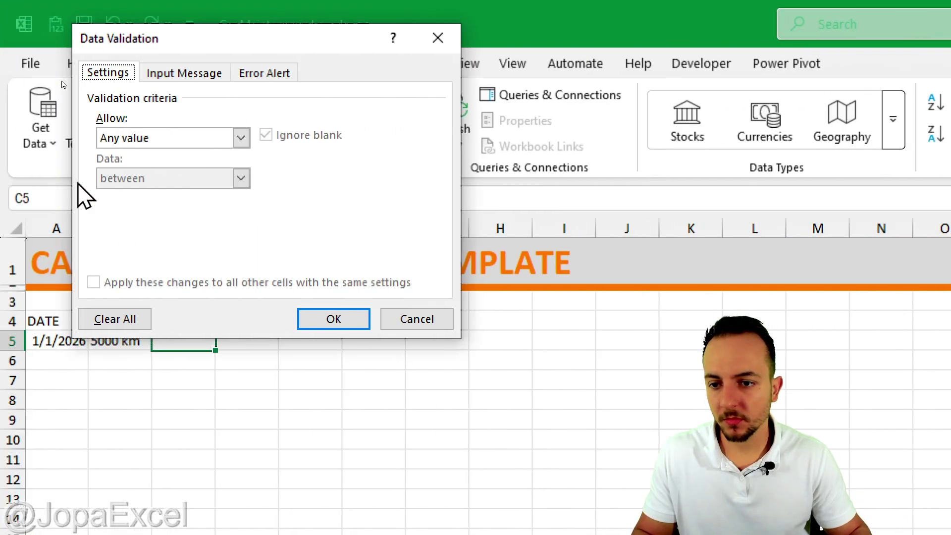
left_click(163, 137)
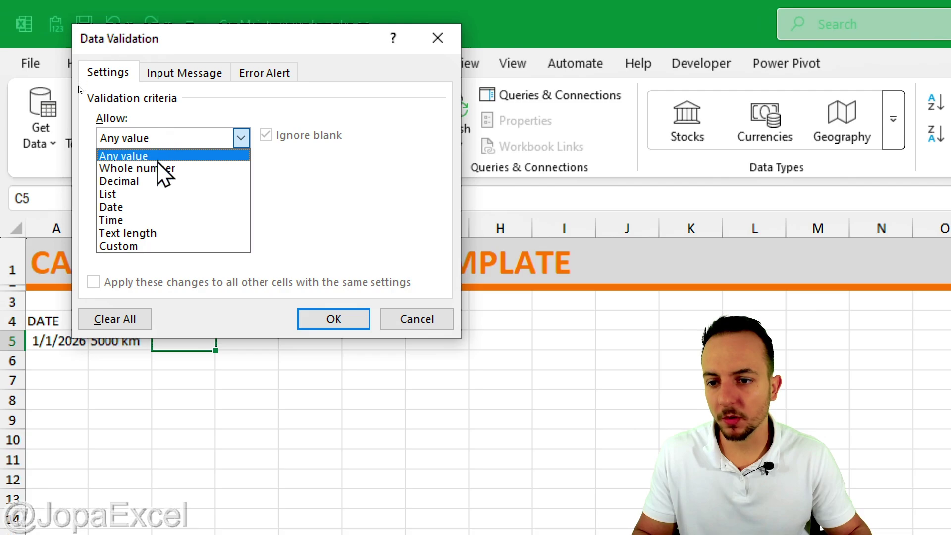
left_click(158, 195)
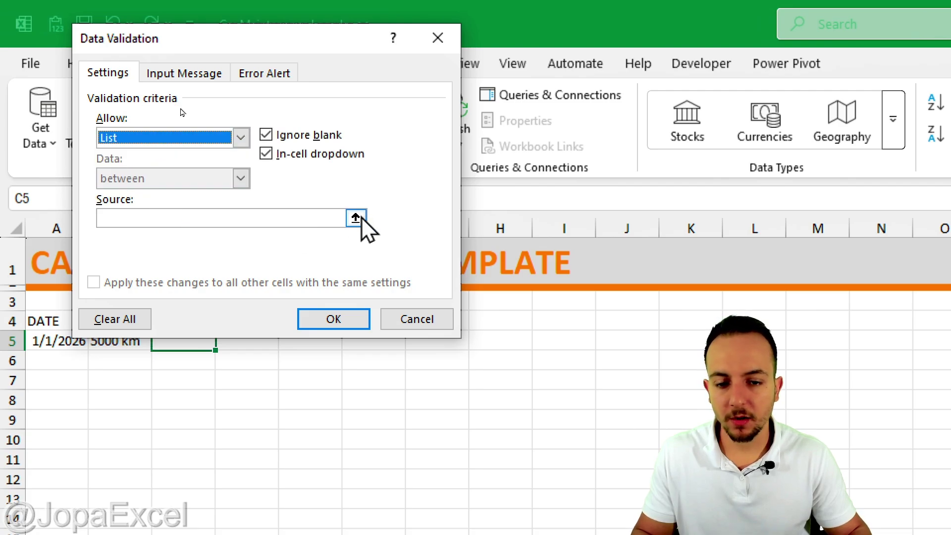
Use the three table headers in B4:D4 on the LISTS sheet as the validation list's source and apply it.
key("ctrl+2")
mouse_move(370, 191)
left_mouse_down()
mouse_move(410, 228)
mouse_move(376, 198)
left_mouse_up()
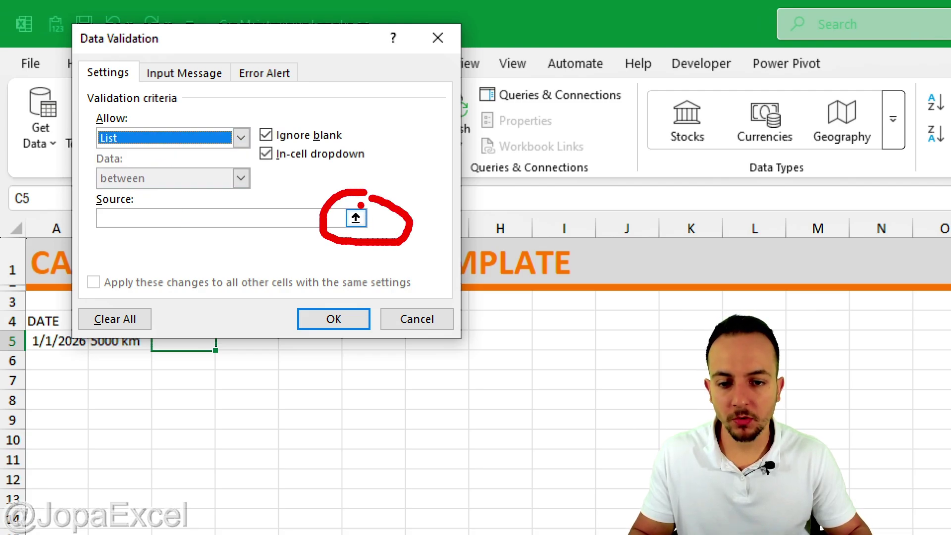
key("Escape")
left_click(355, 218)
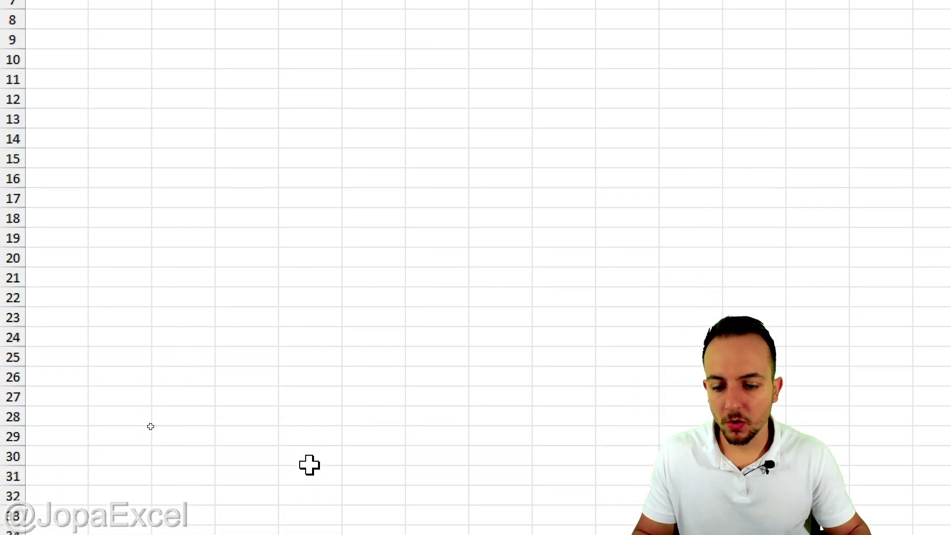
left_click(232, 497)
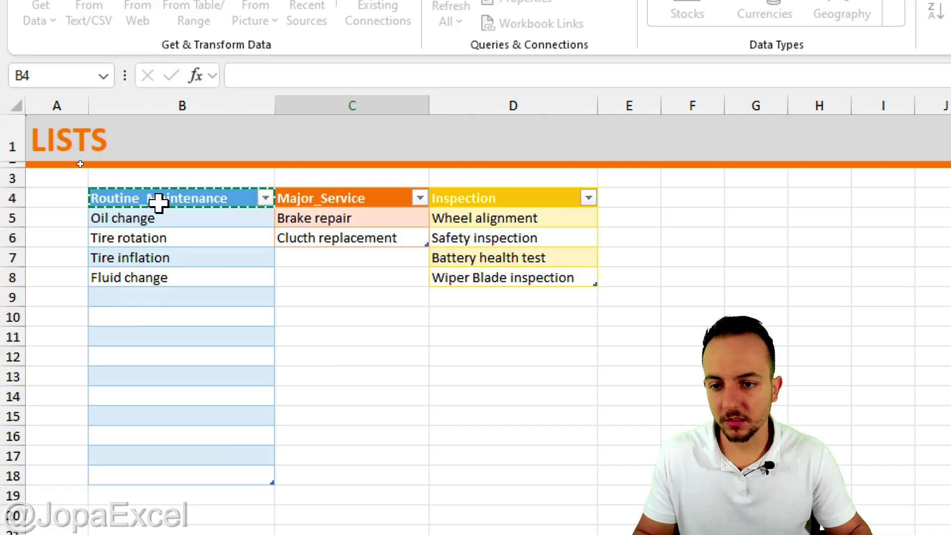
left_click_drag(158, 201, 457, 200)
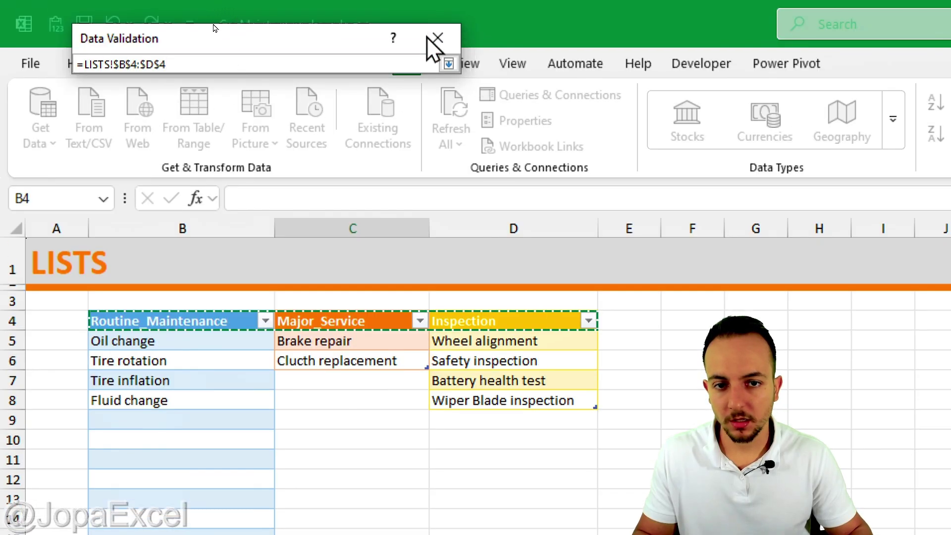
left_click(448, 64)
left_click(367, 321)
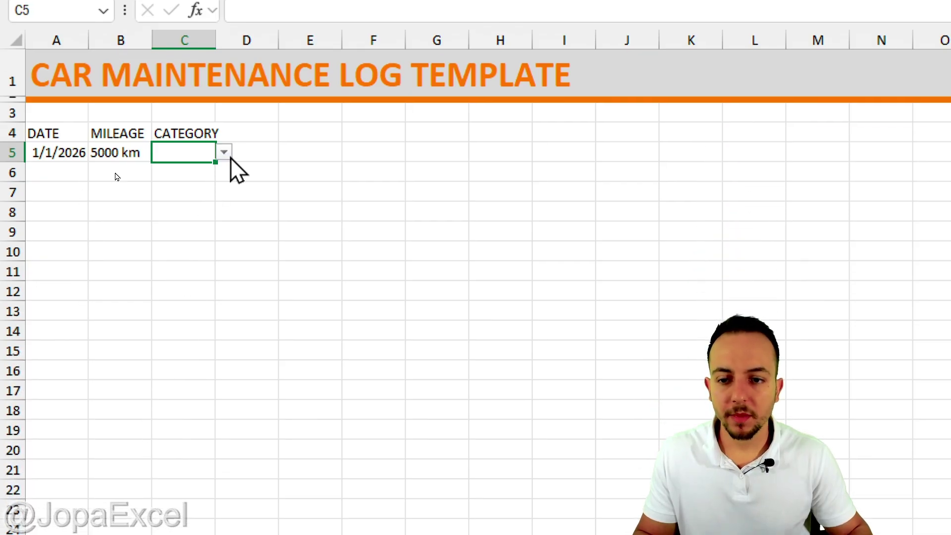
Test the dropdown in C5 by choosing Routine_Maintenance, Major_Service and Inspection in turn.
left_click(228, 152)
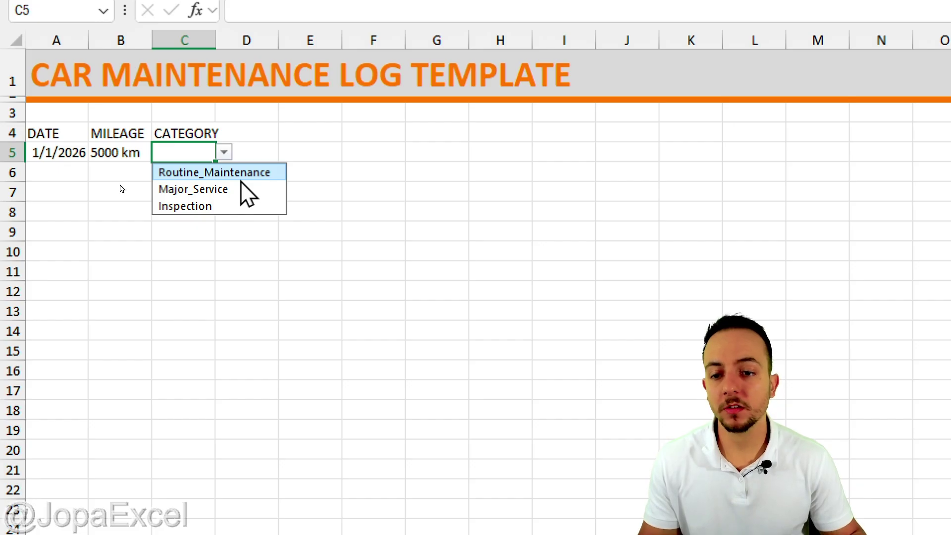
left_click(241, 176)
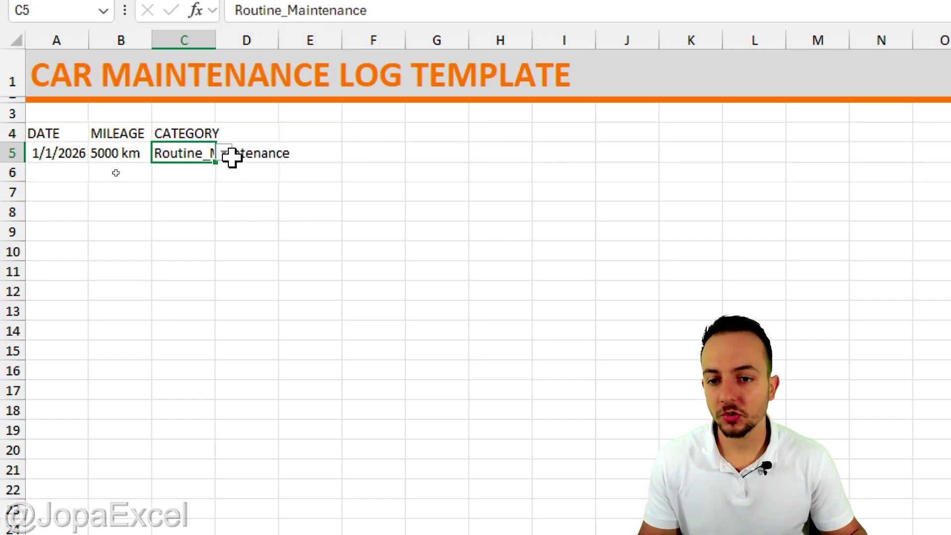
left_click(225, 152)
left_click(215, 194)
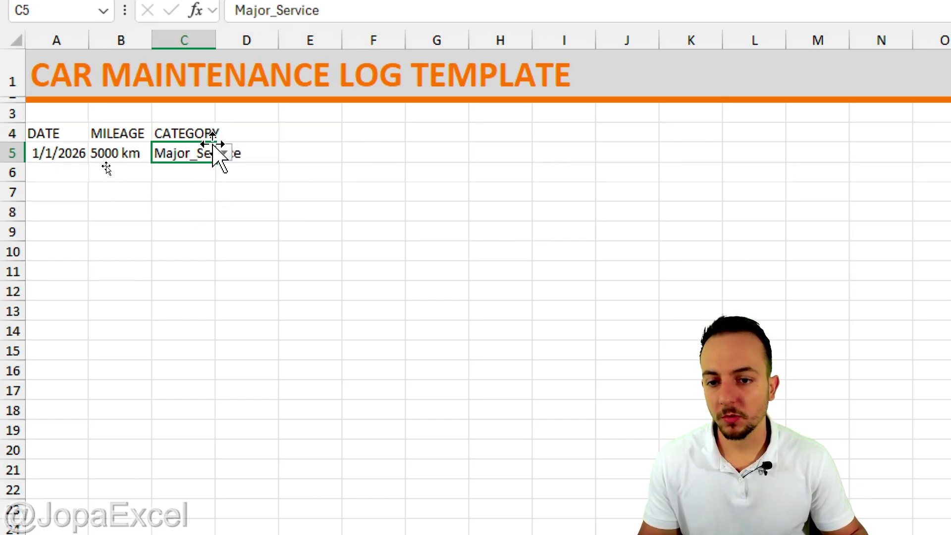
left_click(225, 153)
left_click(206, 207)
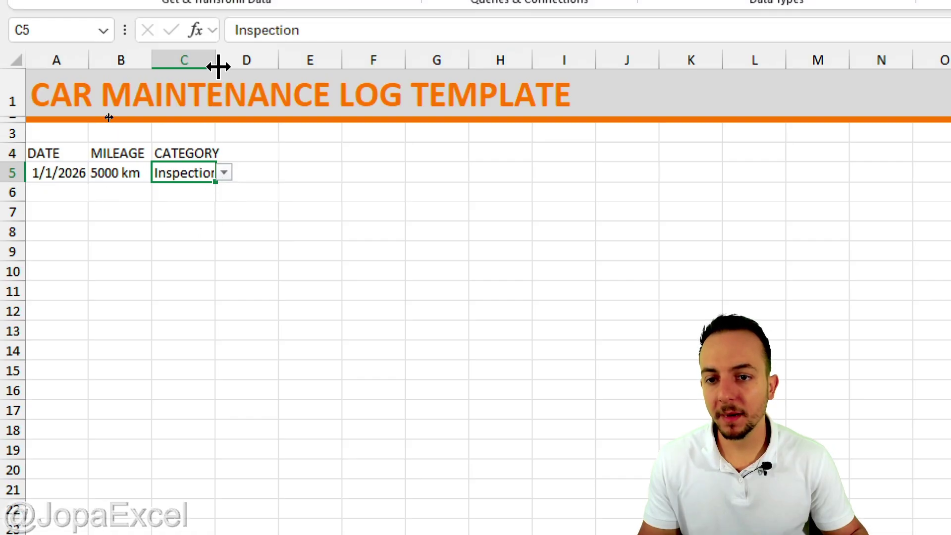
Choose Routine_Maintenance as the category in C5 and widen column C to fit the entry.
left_click_drag(215, 42, 277, 42)
left_click(286, 172)
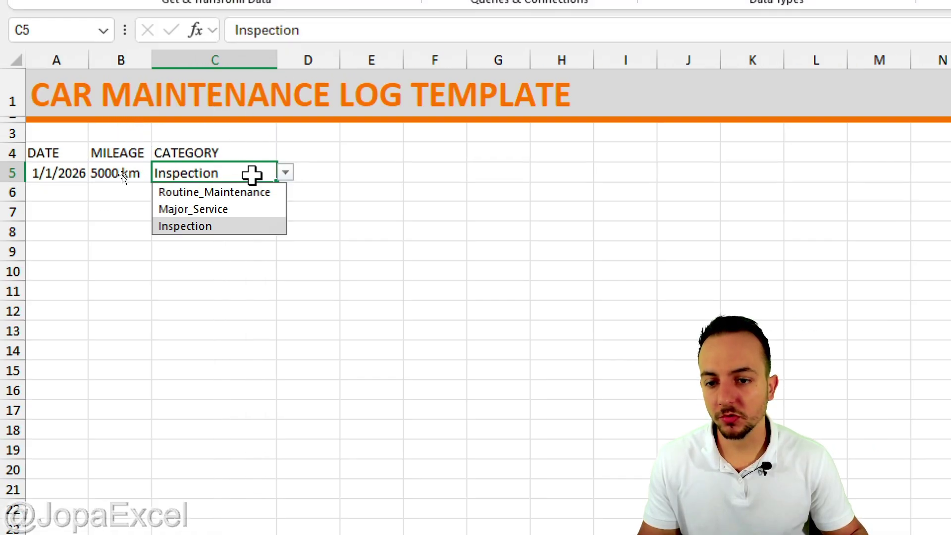
left_click(227, 190)
left_click_drag(277, 63, 301, 68)
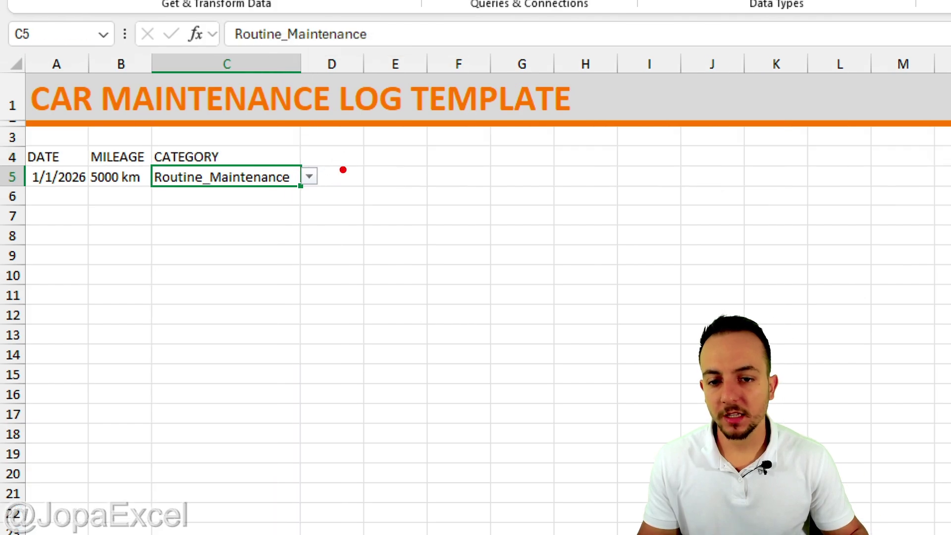
mouse_move(342, 157)
left_mouse_down()
mouse_move(324, 197)
mouse_move(353, 153)
left_mouse_up()
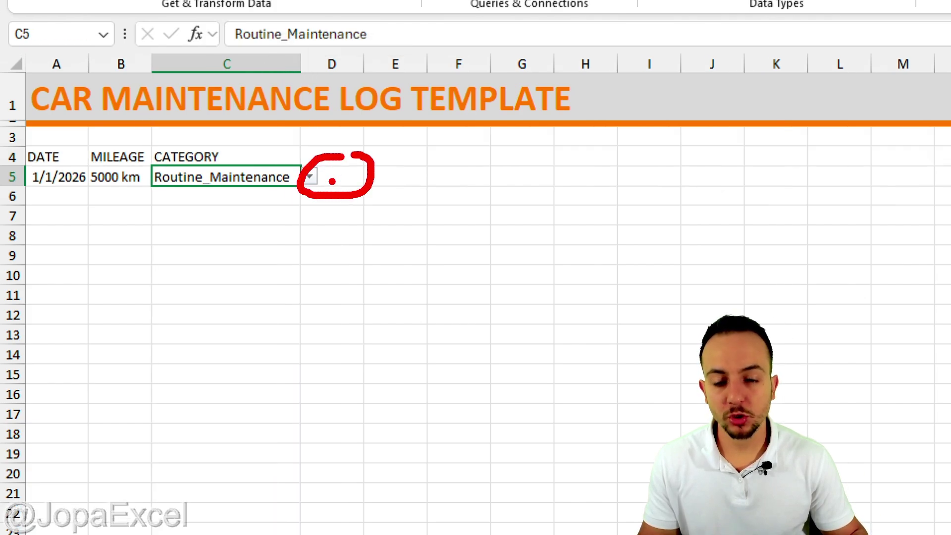
mouse_move(253, 162)
left_mouse_down()
mouse_move(285, 173)
mouse_move(245, 151)
left_mouse_up()
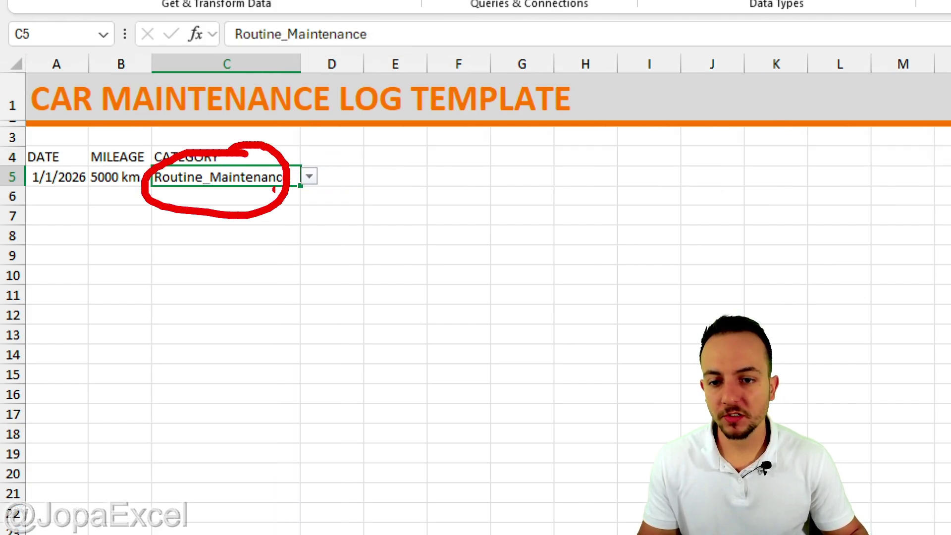
mouse_move(308, 158)
left_mouse_down()
mouse_move(382, 188)
mouse_move(468, 281)
left_mouse_up()
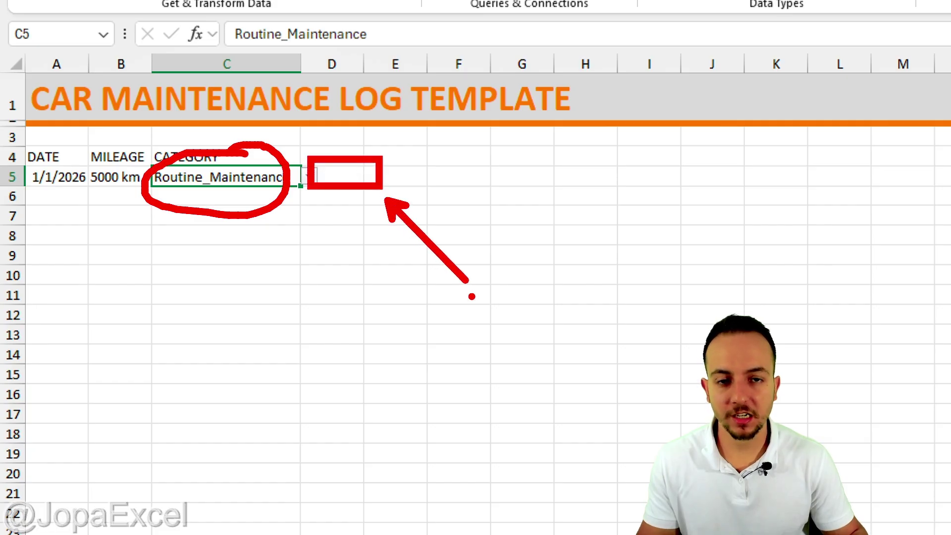
key("Escape")
Enter the header SERVICE REPAIR PERFORMED in D4 and widen column D to fit it.
left_click(334, 155)
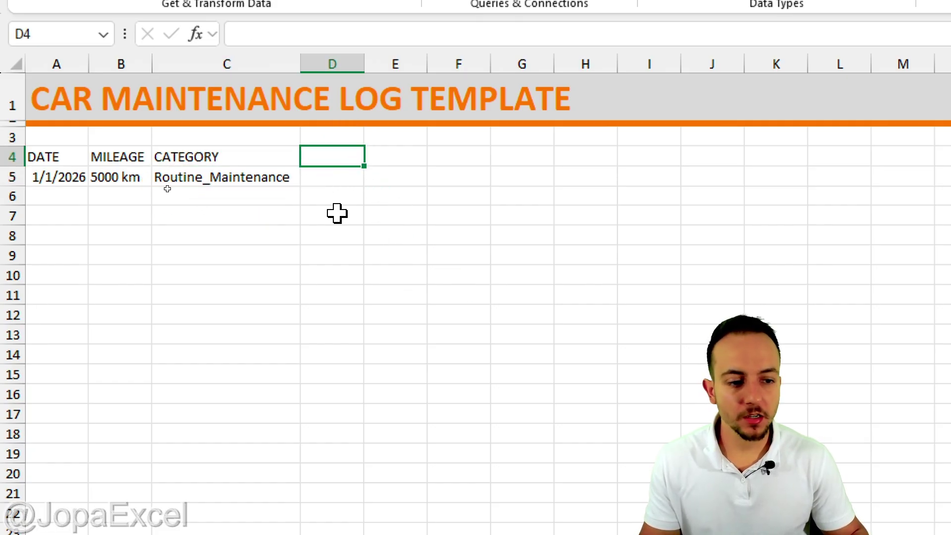
type("SERVI")
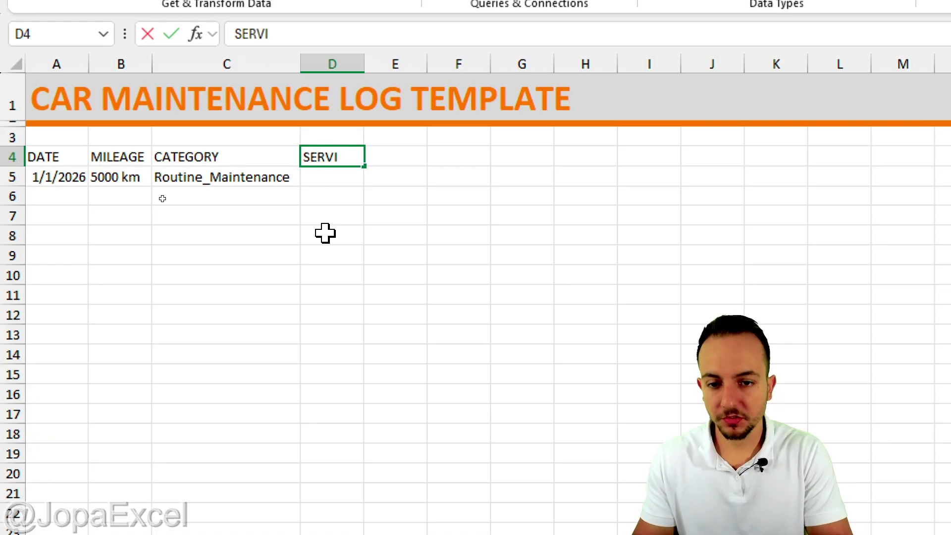
type("CE RE")
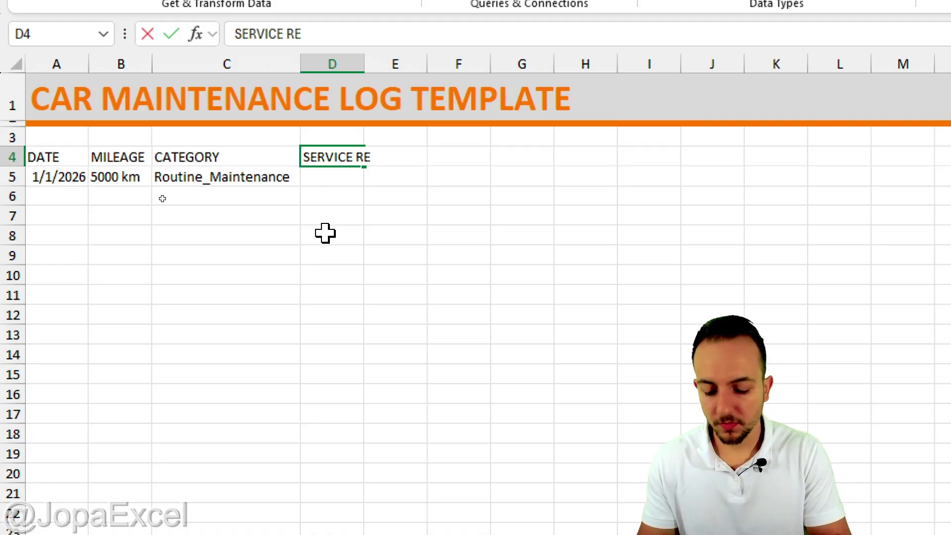
type("PAIR PER")
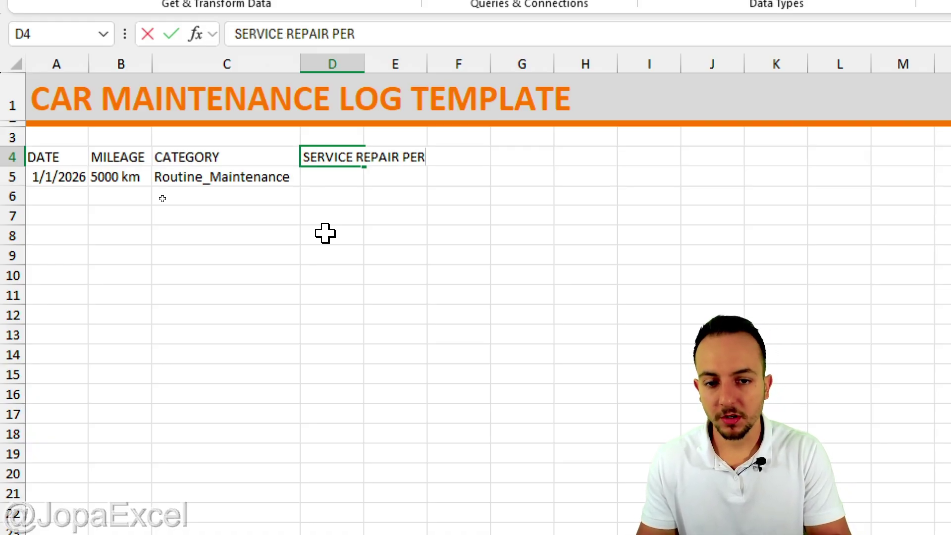
type("FORMED")
key("Return")
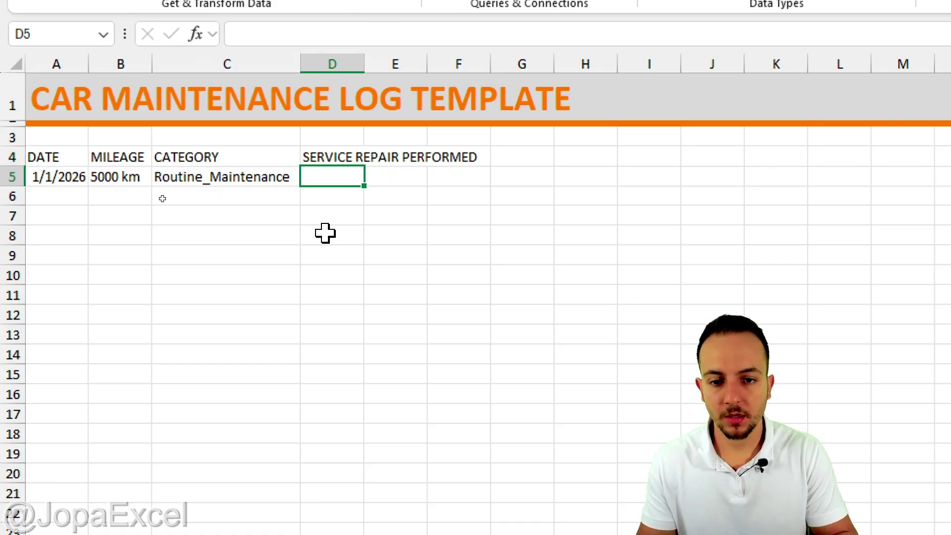
left_click_drag(367, 58, 517, 73)
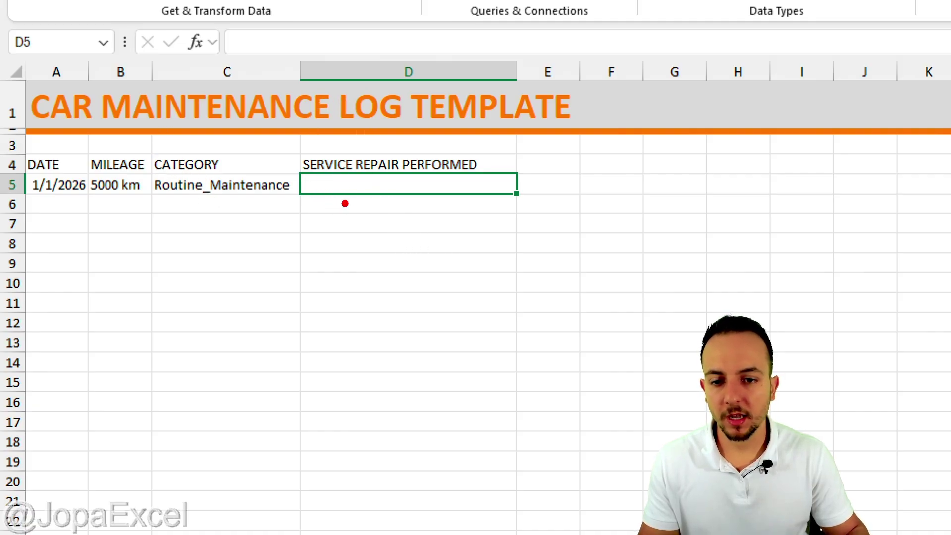
mouse_move(355, 202)
left_mouse_down()
mouse_move(296, 235)
mouse_move(265, 206)
left_mouse_up()
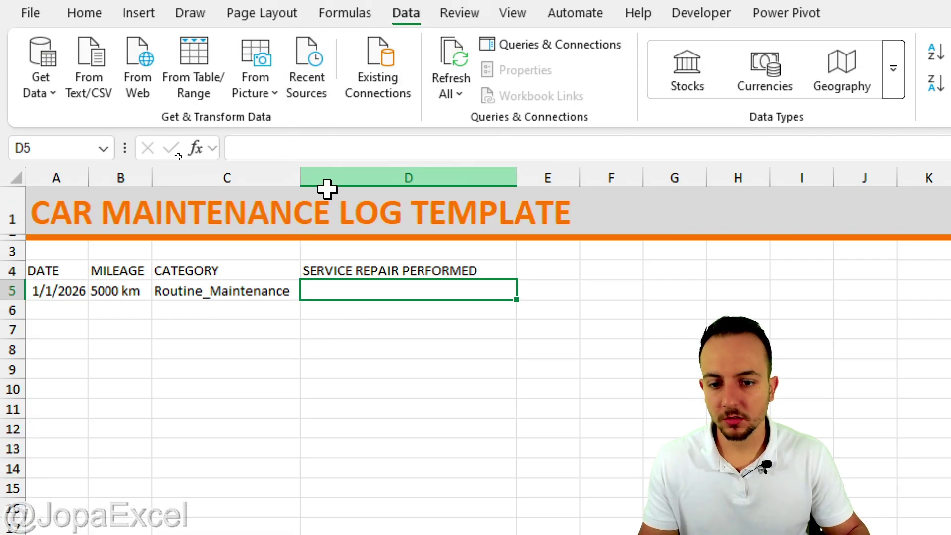
mouse_move(404, 273)
left_mouse_down()
mouse_move(364, 287)
mouse_move(372, 299)
left_mouse_up()
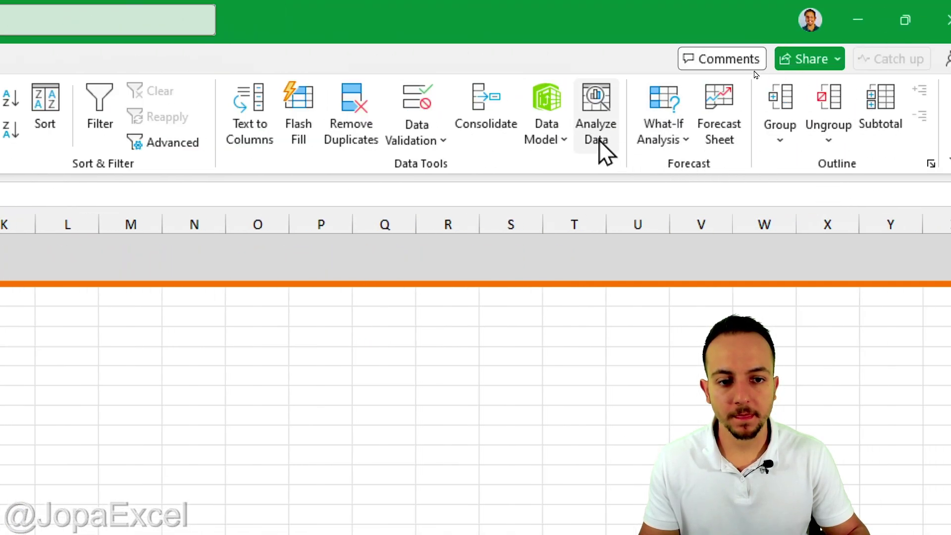
Add list-type data validation to D5 with the source =INDIRECT(C5) and open its dropdown to check the options.
left_click(531, 106)
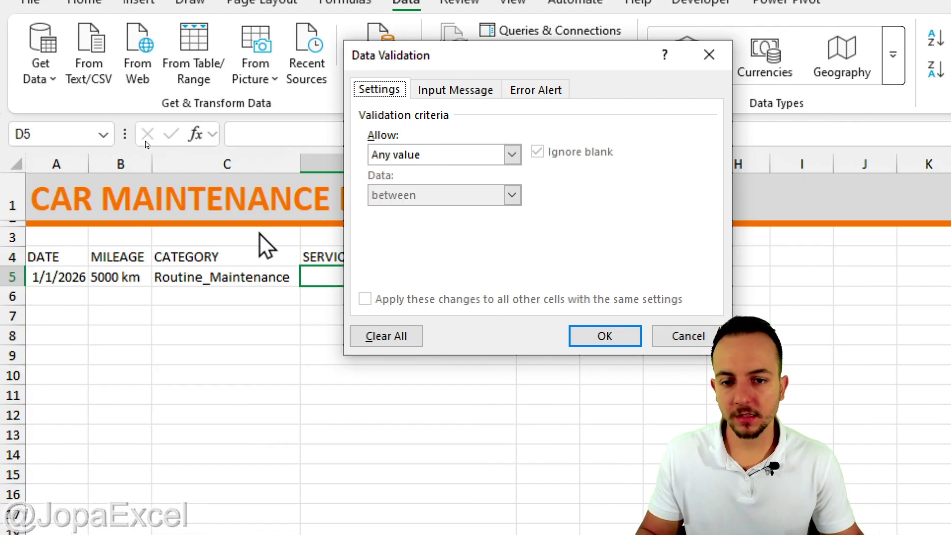
left_click(411, 158)
left_click(384, 208)
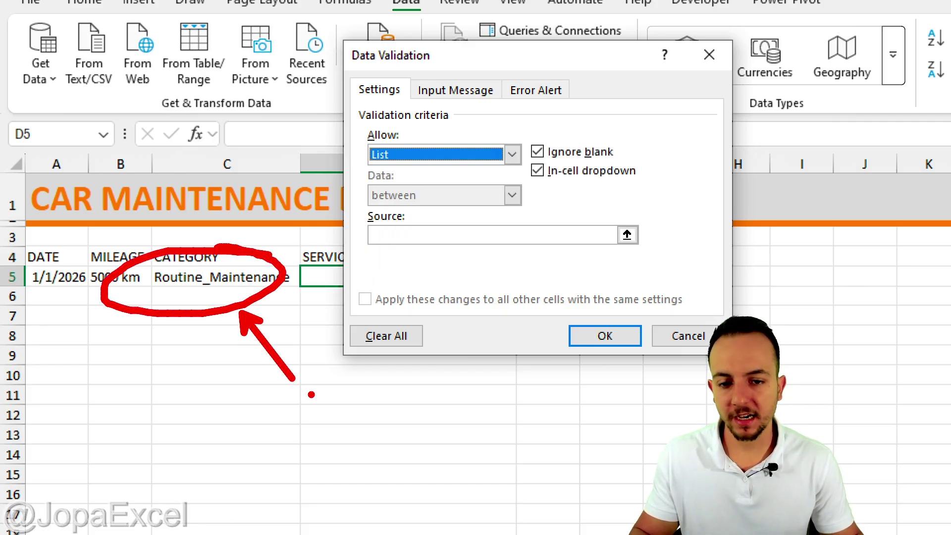
left_click(407, 235)
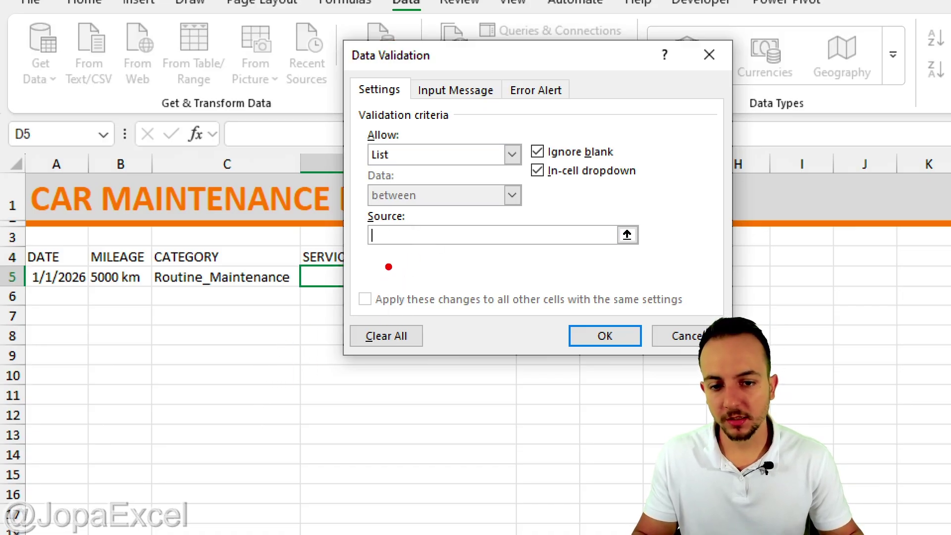
type("=INDIRECT(")
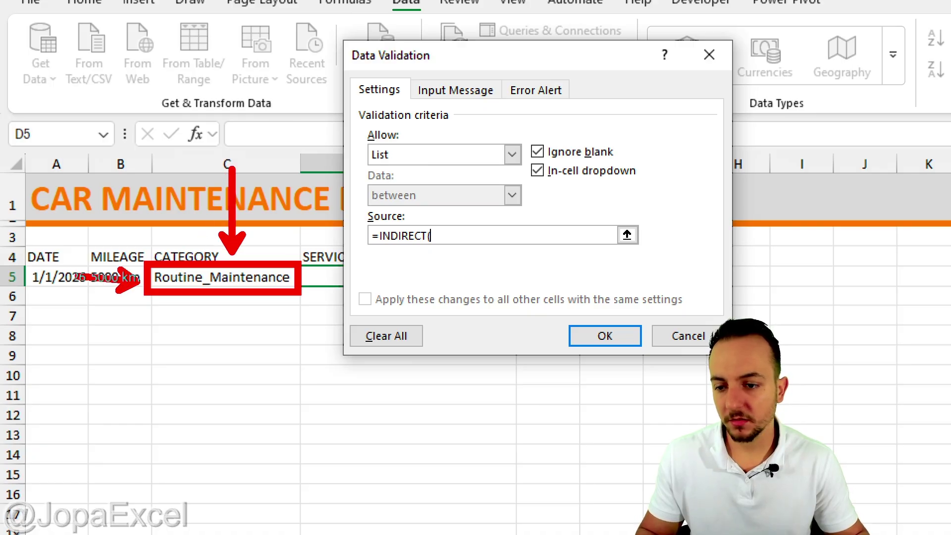
type("C")
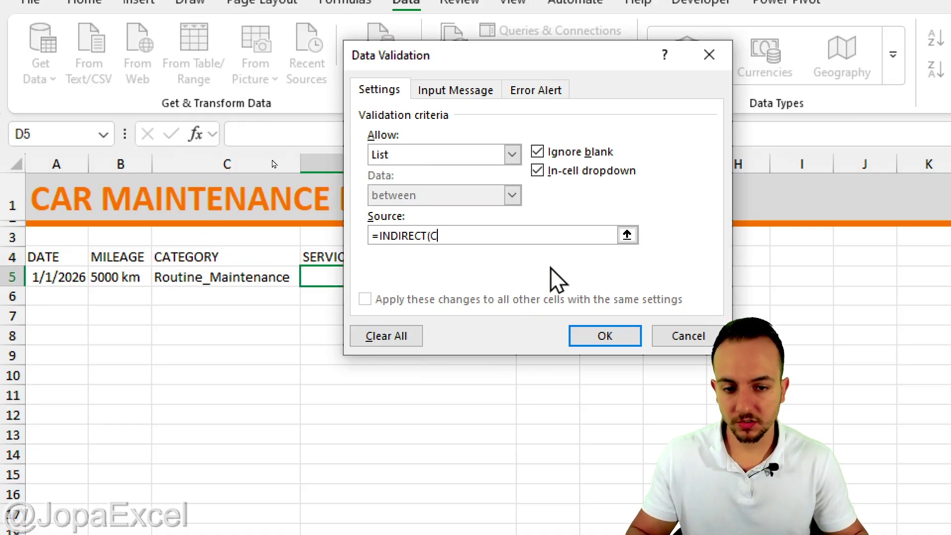
type("5)")
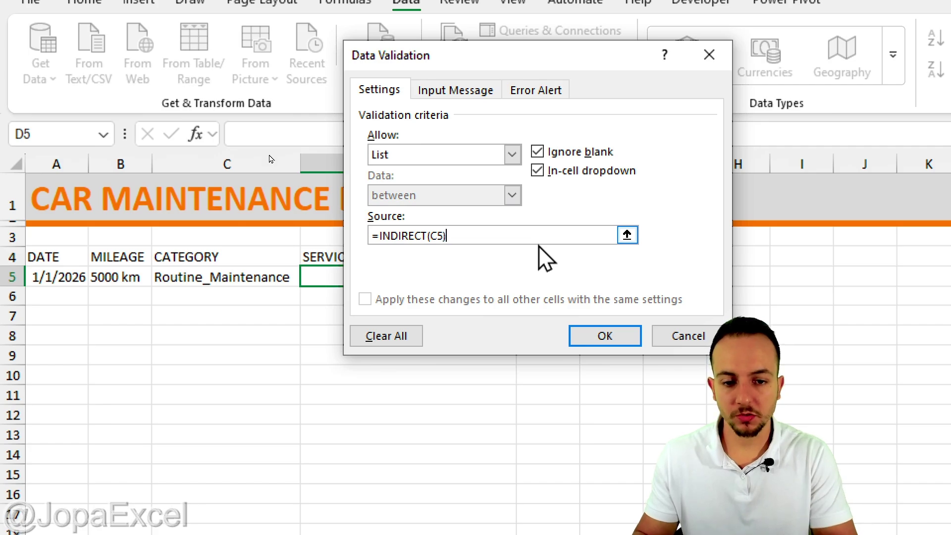
left_click(606, 337)
left_click(524, 278)
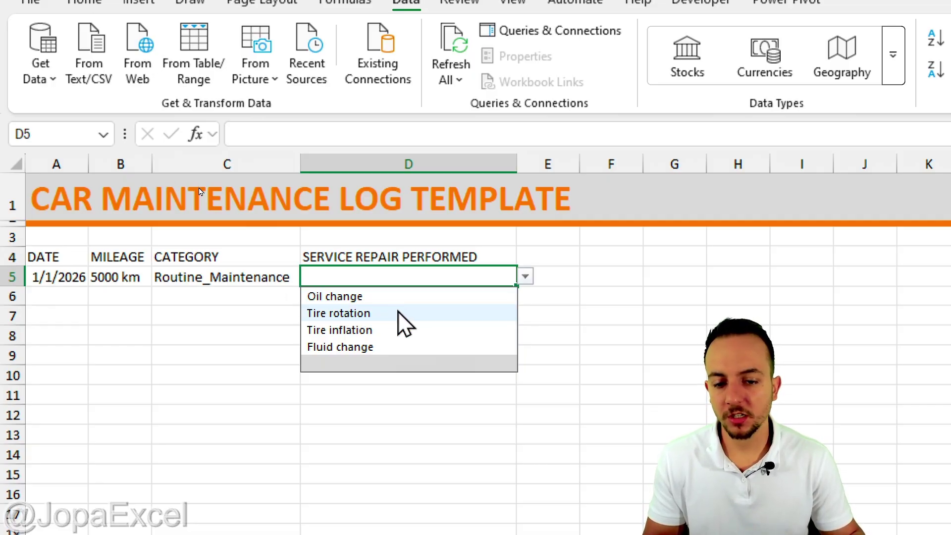
Choose Fluid change in D5, then switch the category in C5 to Inspection and check the service options offered in D5.
left_click(413, 347)
left_click(290, 279)
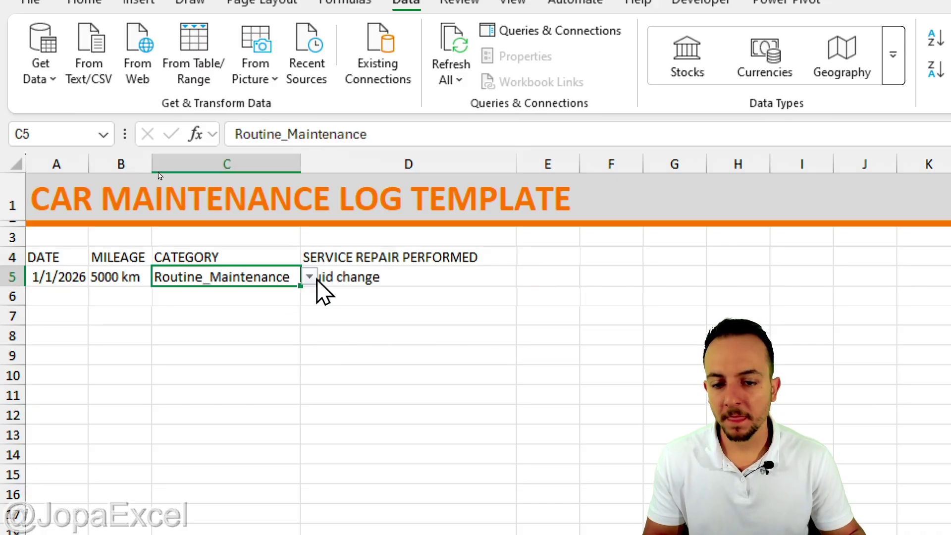
left_click(311, 278)
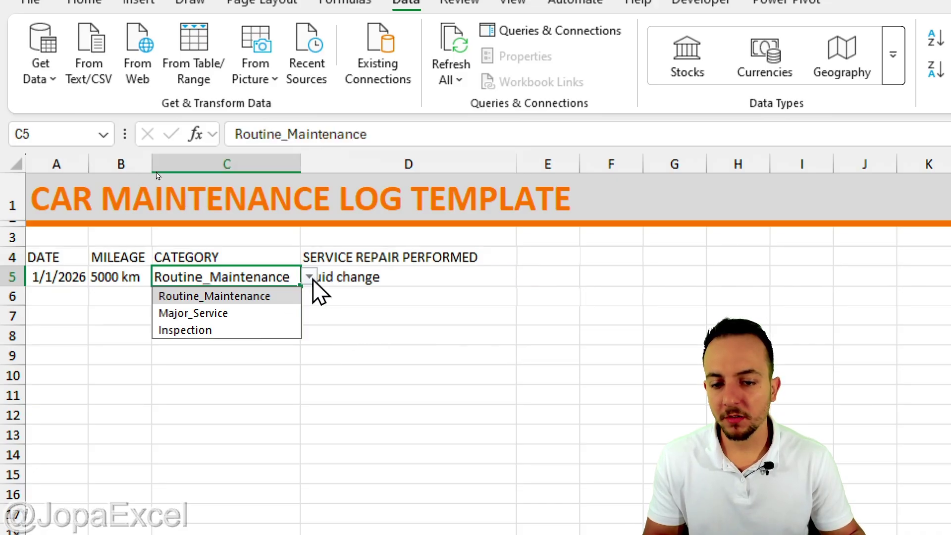
left_click(259, 330)
left_click(491, 278)
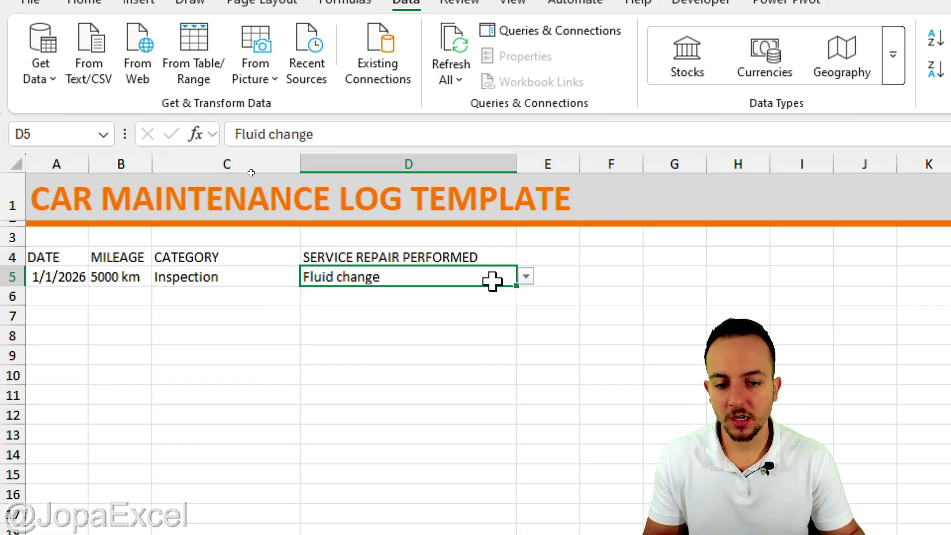
left_click(525, 276)
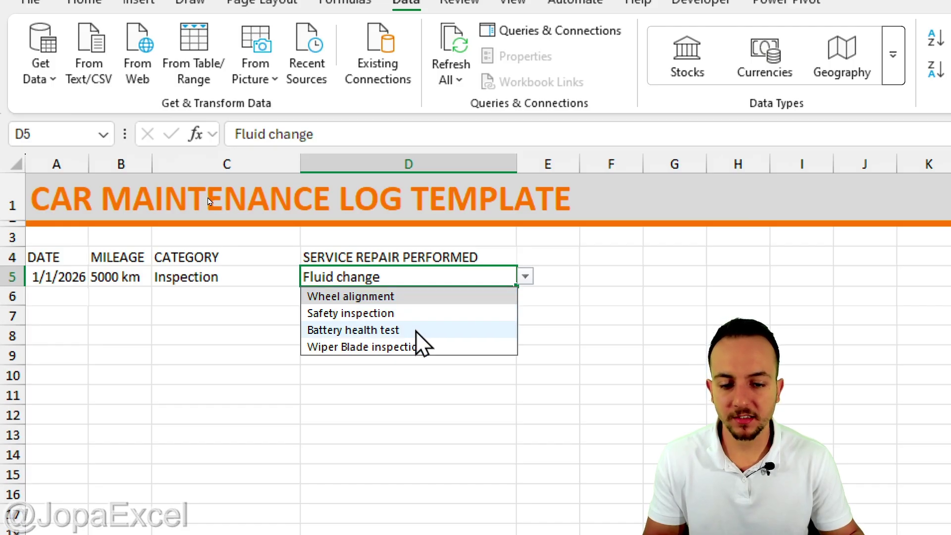
Set the category in C5 back to Routine_Maintenance.
left_click(274, 278)
left_click(309, 277)
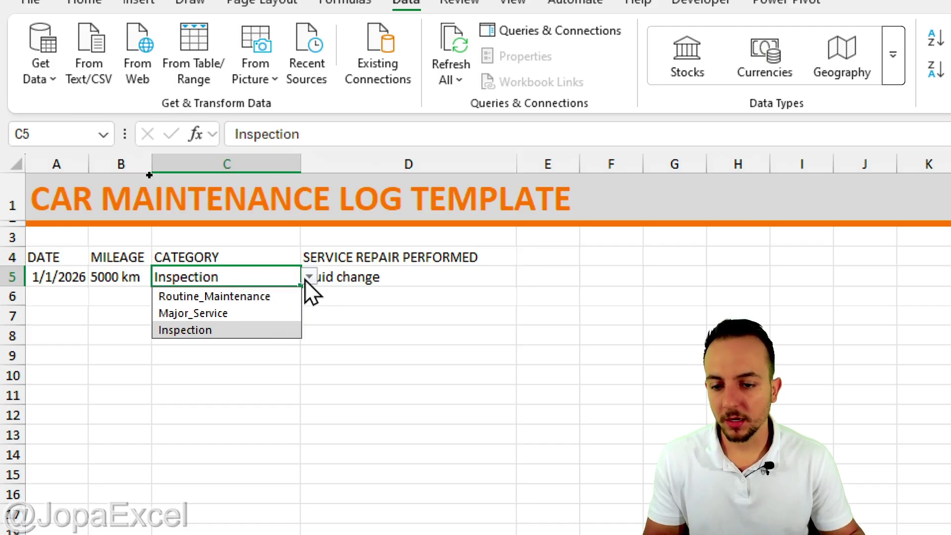
left_click(281, 296)
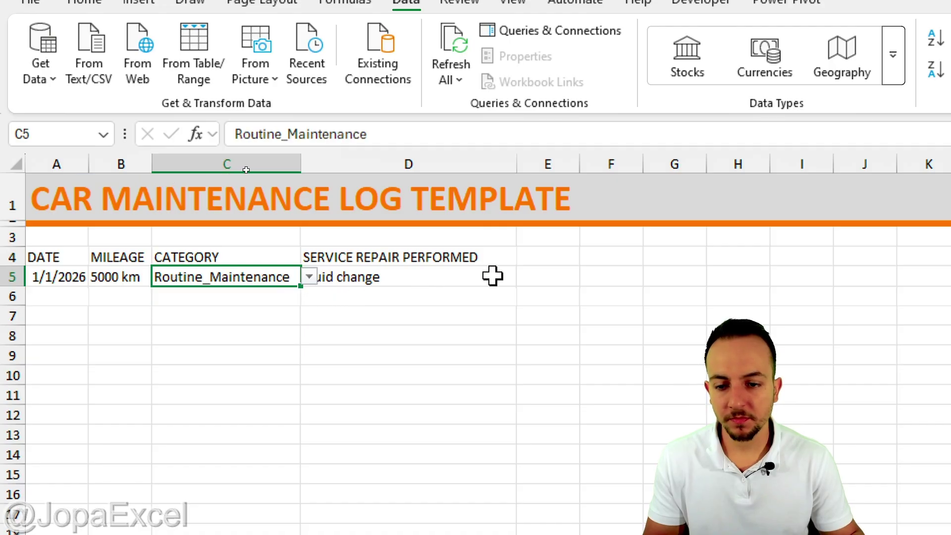
Enter the header COST in E4 and a sample cost of 100 in E5.
left_click(549, 255)
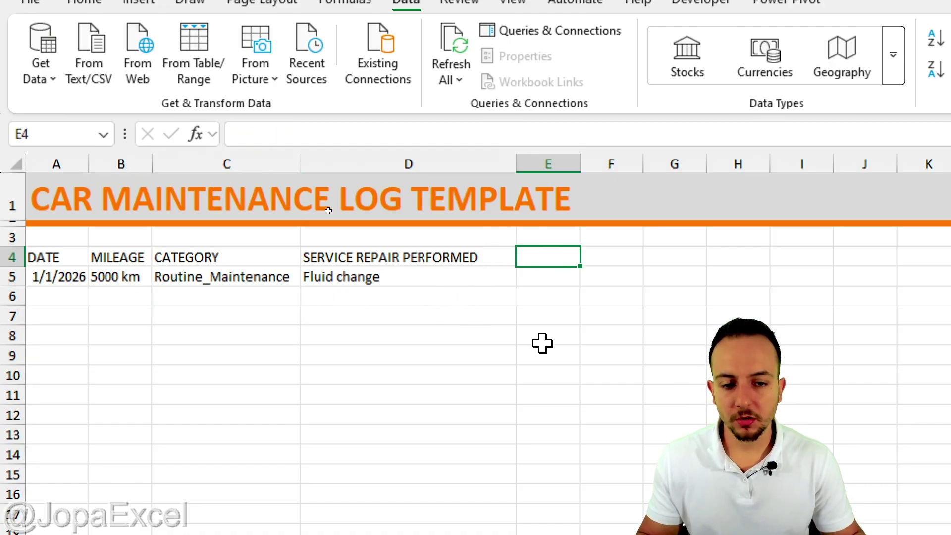
type("COST")
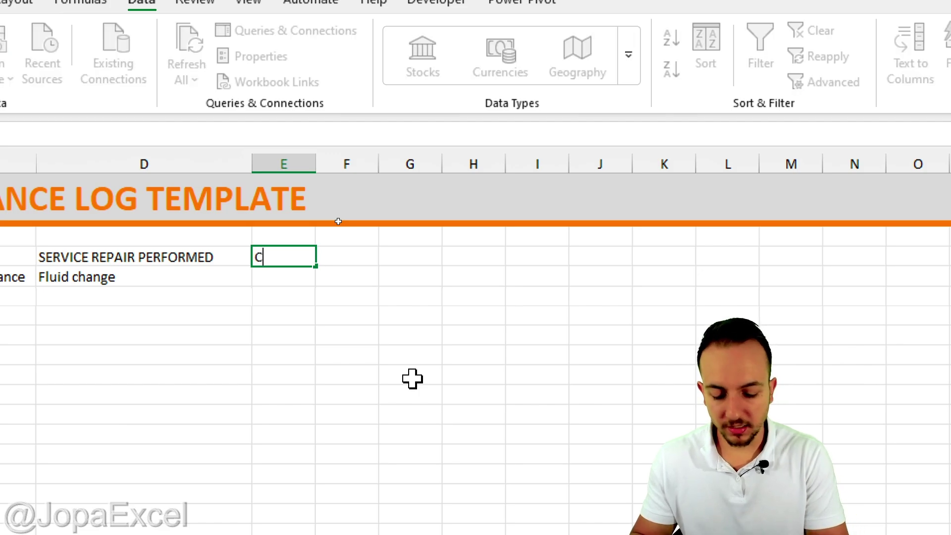
key("Return")
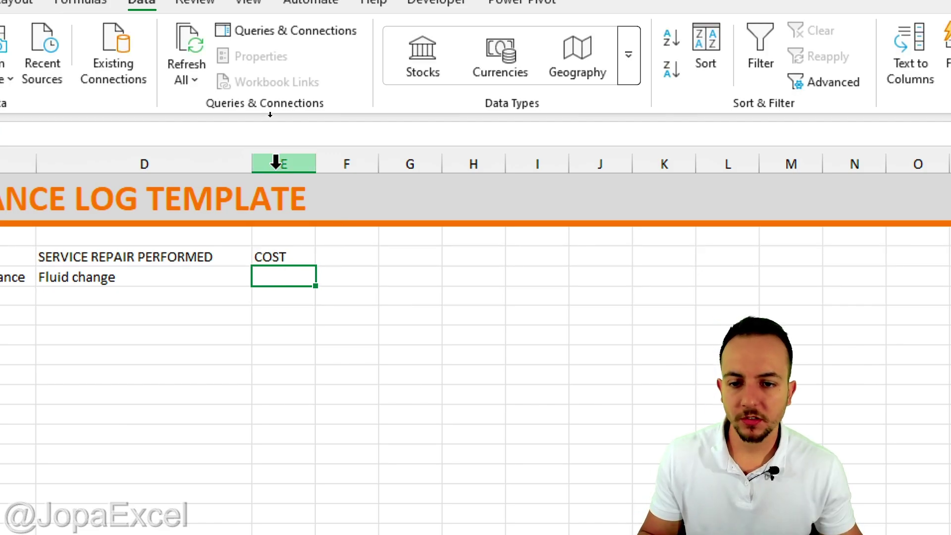
left_click(276, 162)
left_click(276, 278)
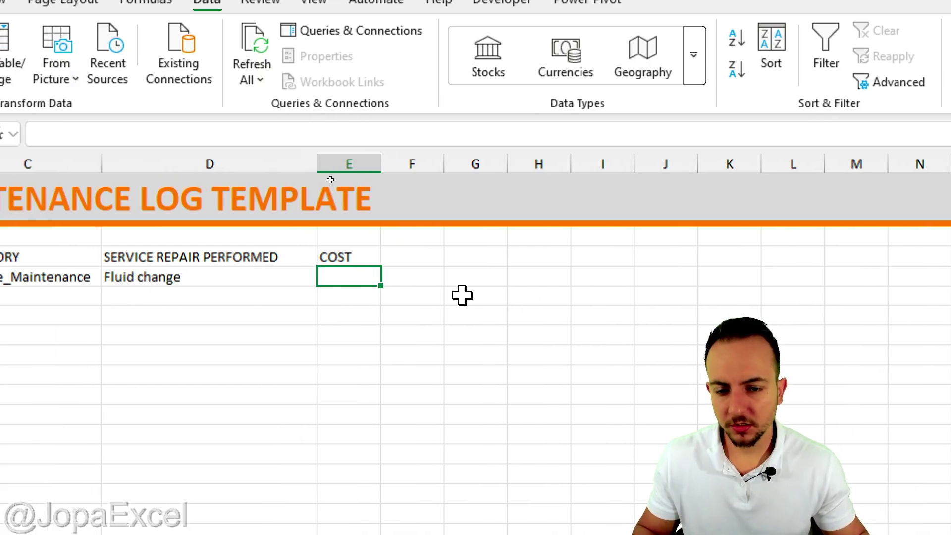
type("100")
key("Return")
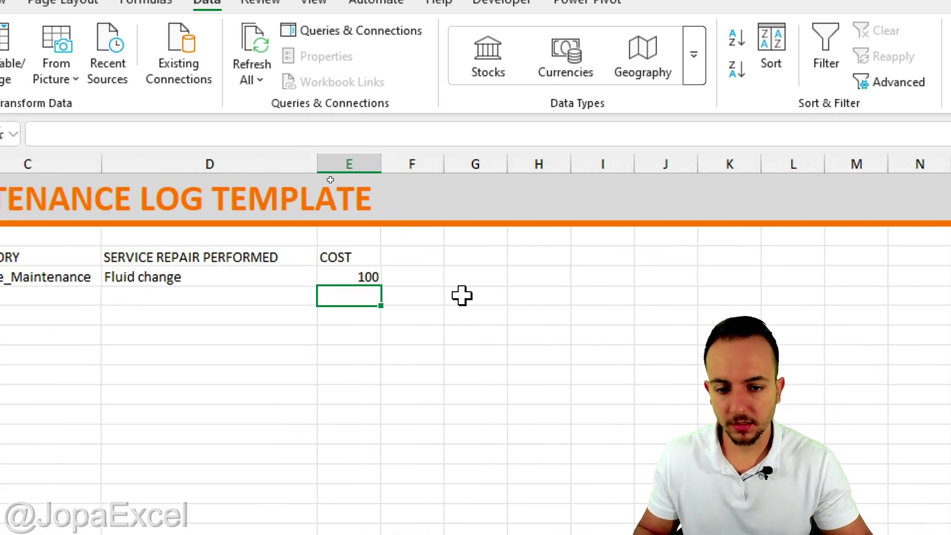
Apply the dollar accounting number format to the cost in E5 and widen column E.
left_click(341, 275)
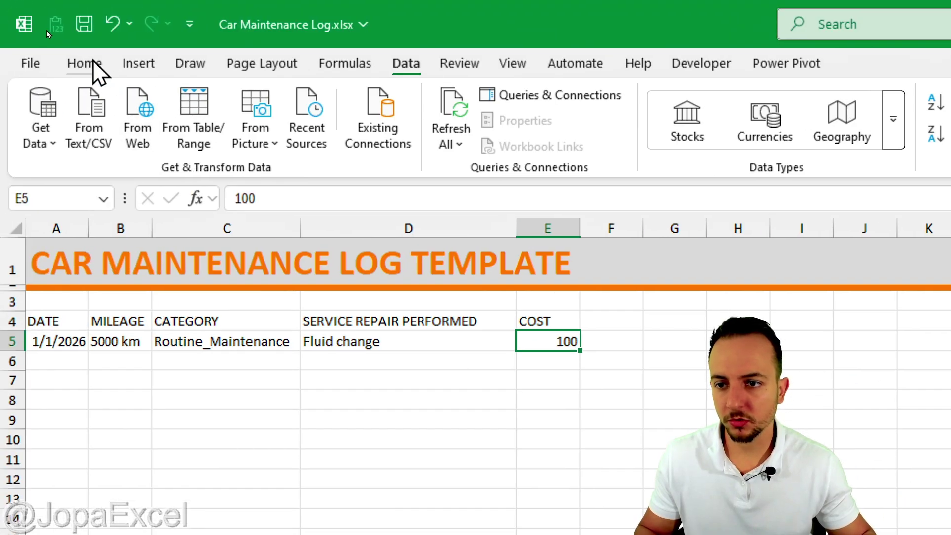
left_click(87, 61)
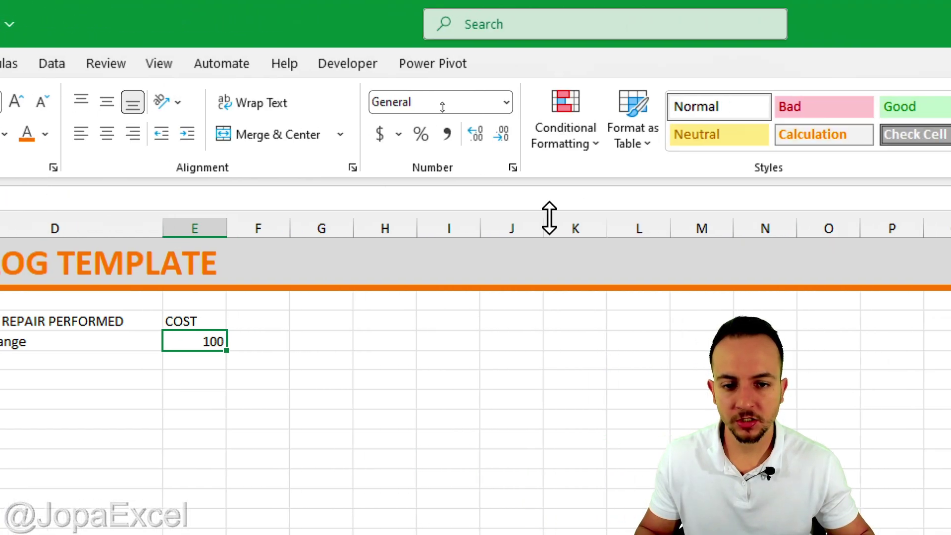
left_click(380, 134)
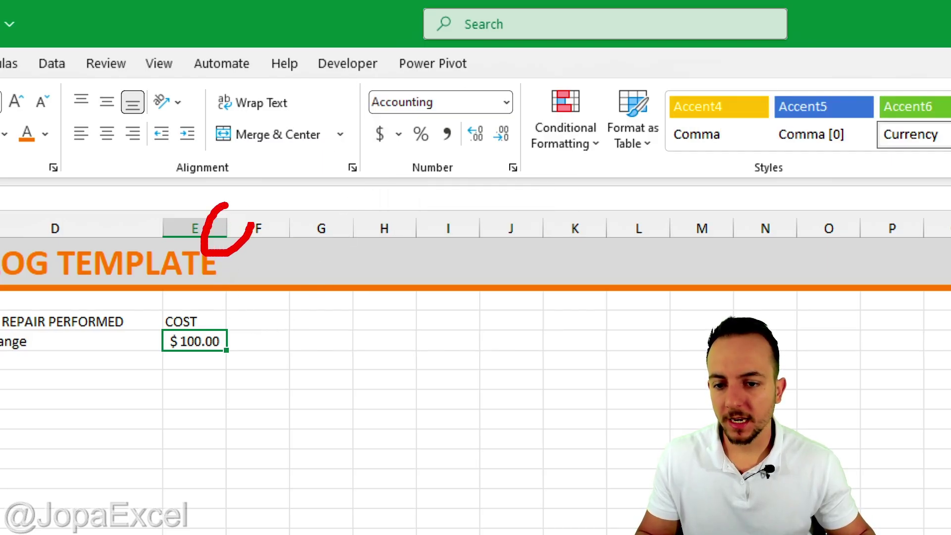
left_click_drag(228, 231, 246, 232)
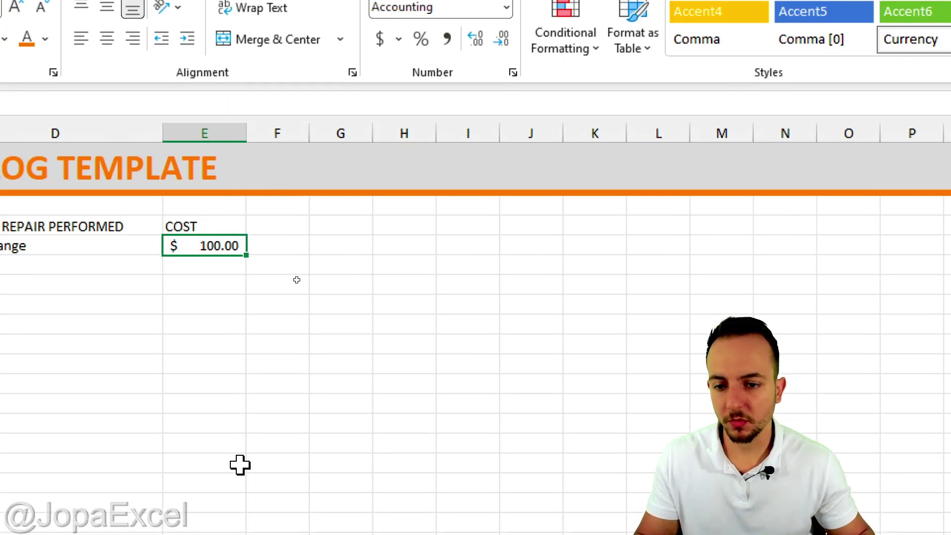
Enter the header ODOMETER AT NEXT SERVICE in F4 and widen column F to fit it.
left_click(271, 320)
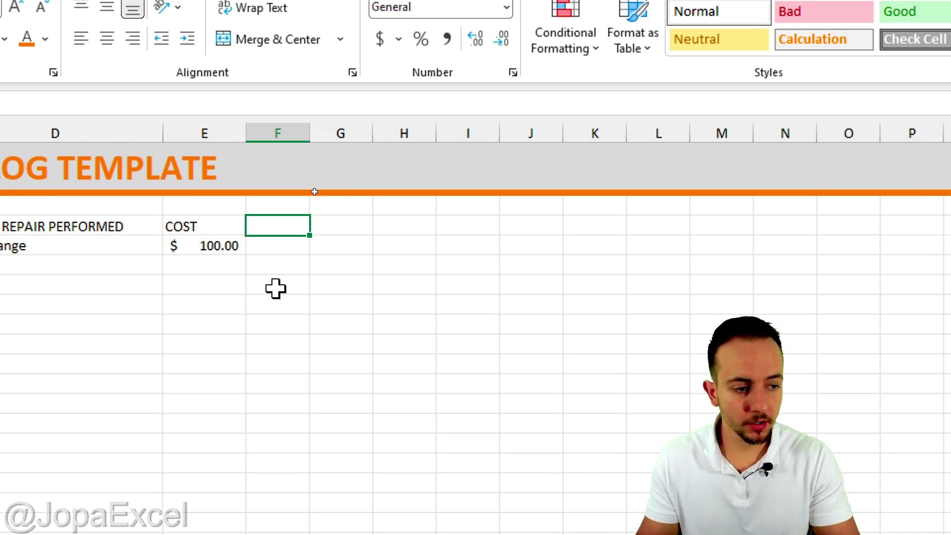
type("ODOMETE")
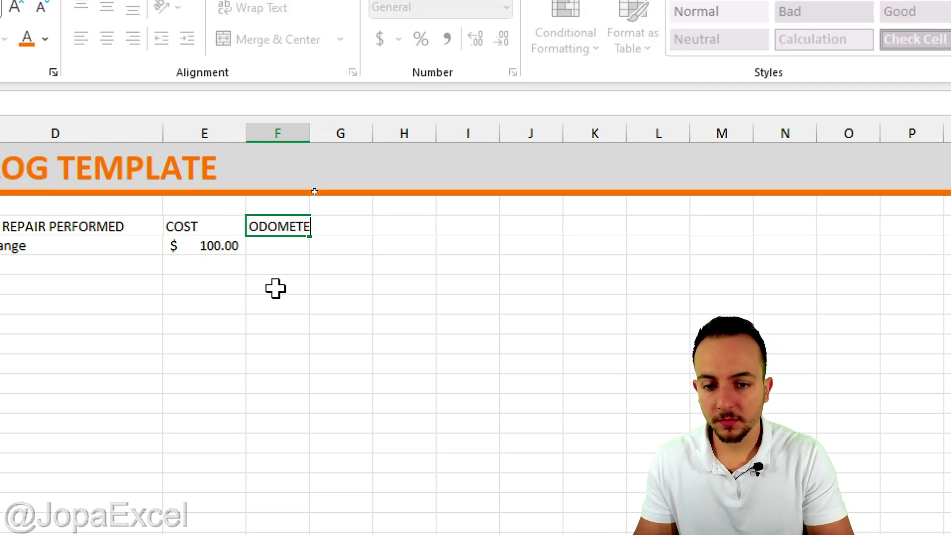
type("R AT NEXT")
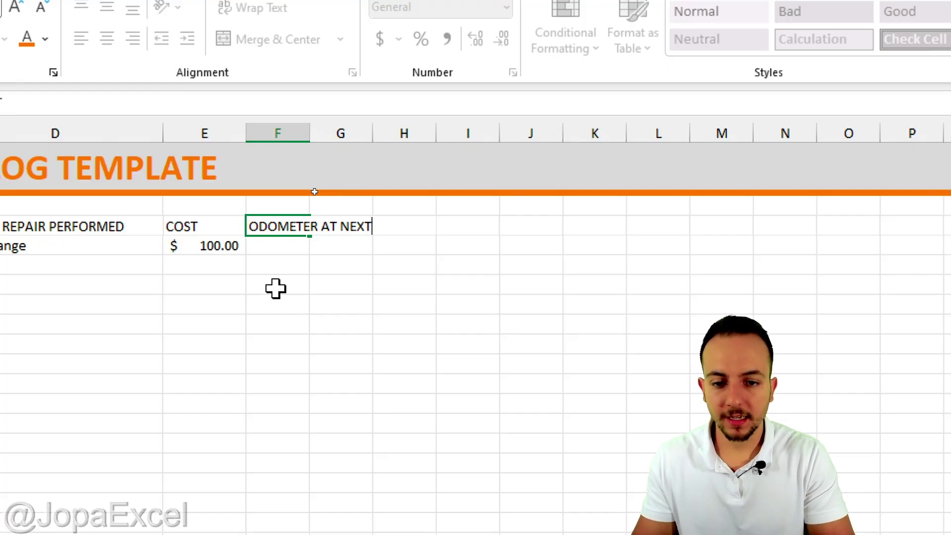
type(" SERVICE")
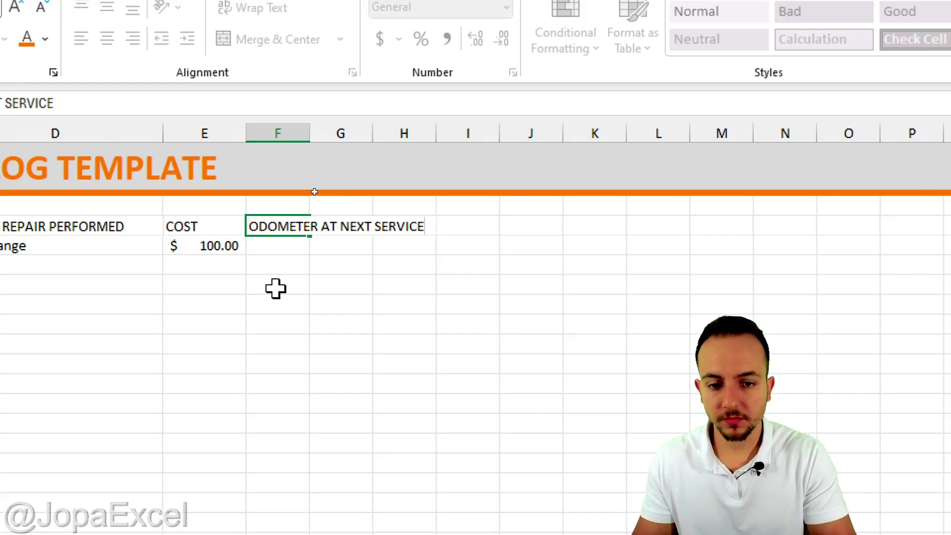
key("Return")
left_click_drag(309, 142, 441, 136)
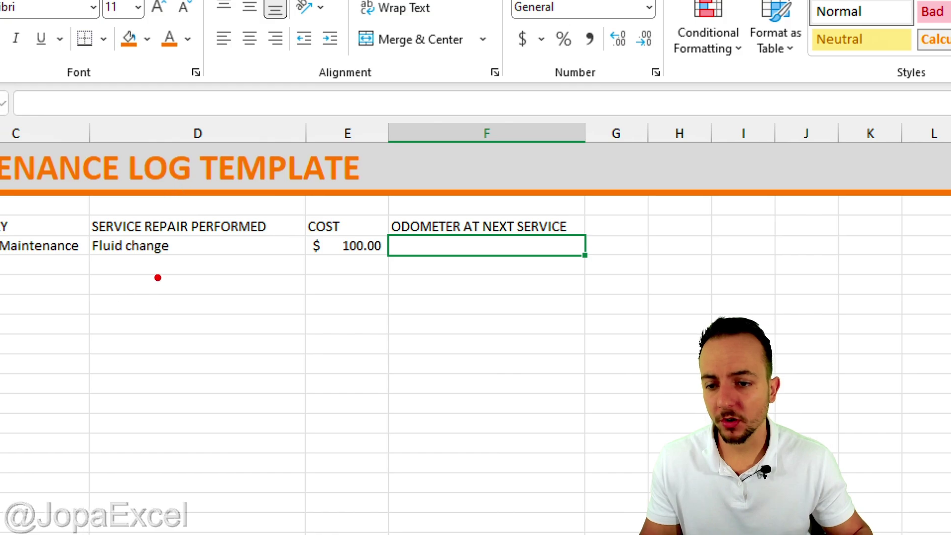
Enter 10000 km in F5 as the odometer reading for the next service.
left_click_drag(152, 280, 174, 255)
key("Escape")
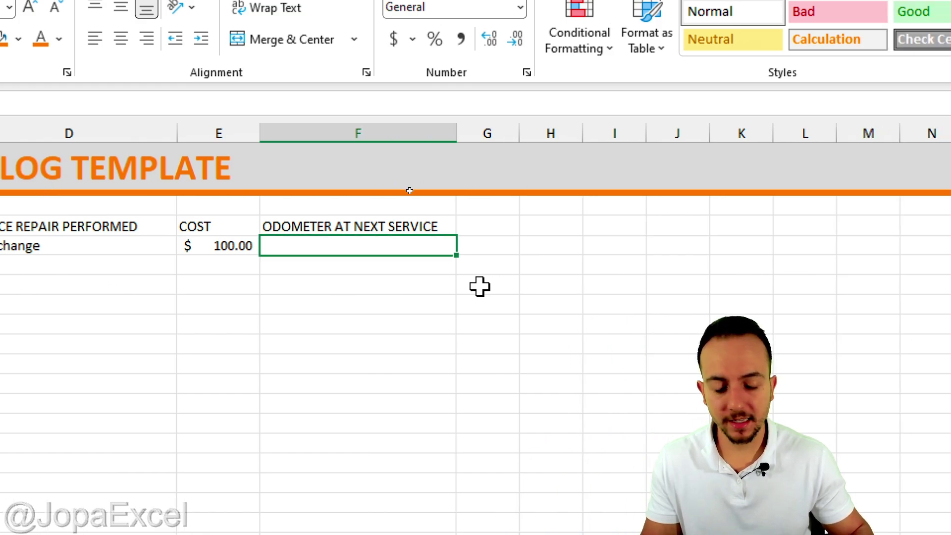
type("10000 ")
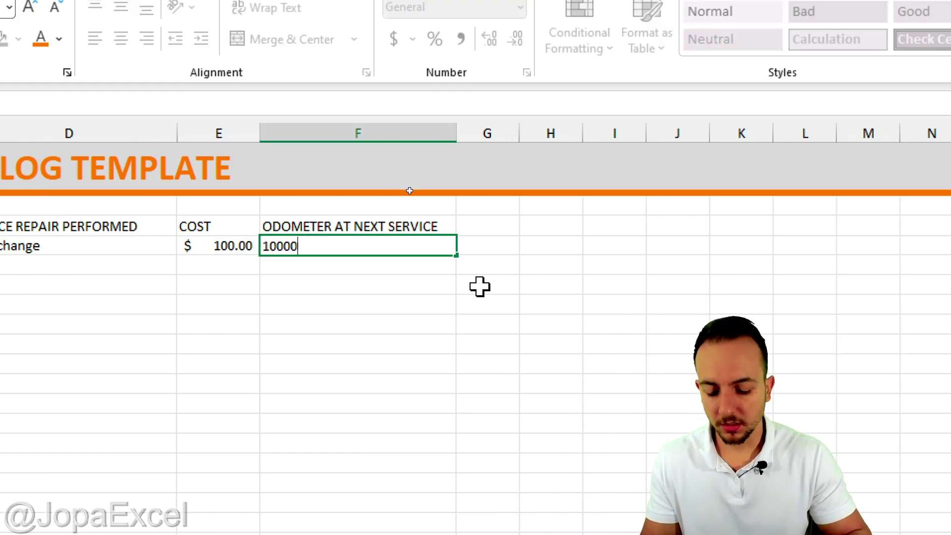
type("km")
key("Return")
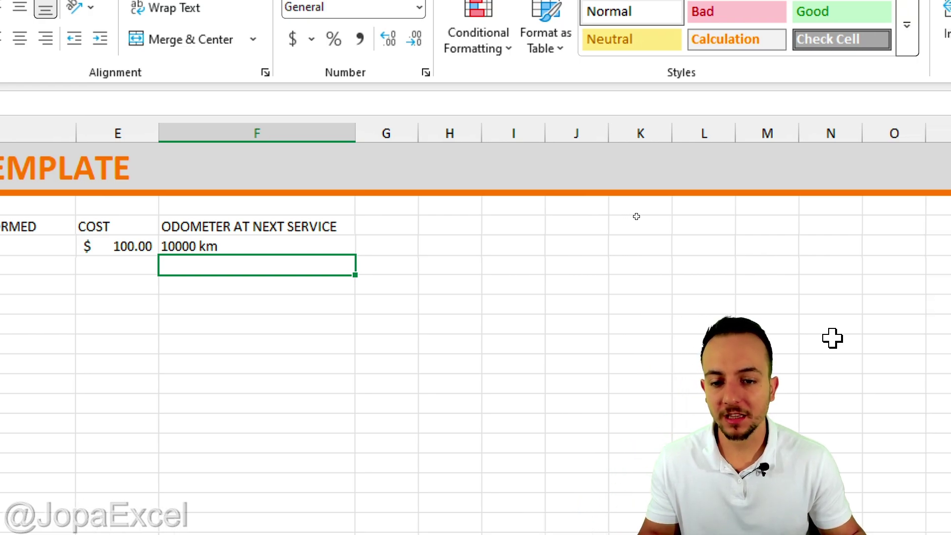
Enter the header NOTES in G4 and widen column G to leave room for comments.
left_click(396, 227)
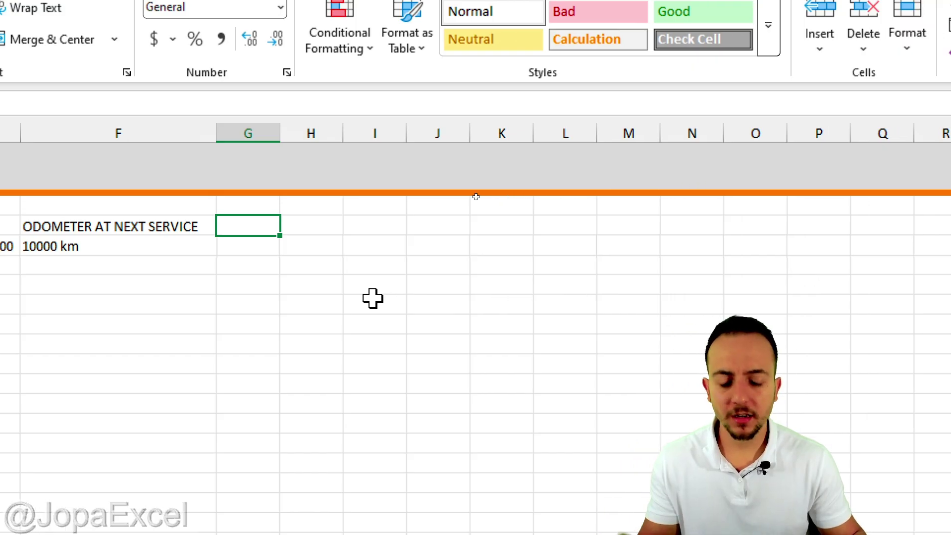
type("NOTES")
key("Return")
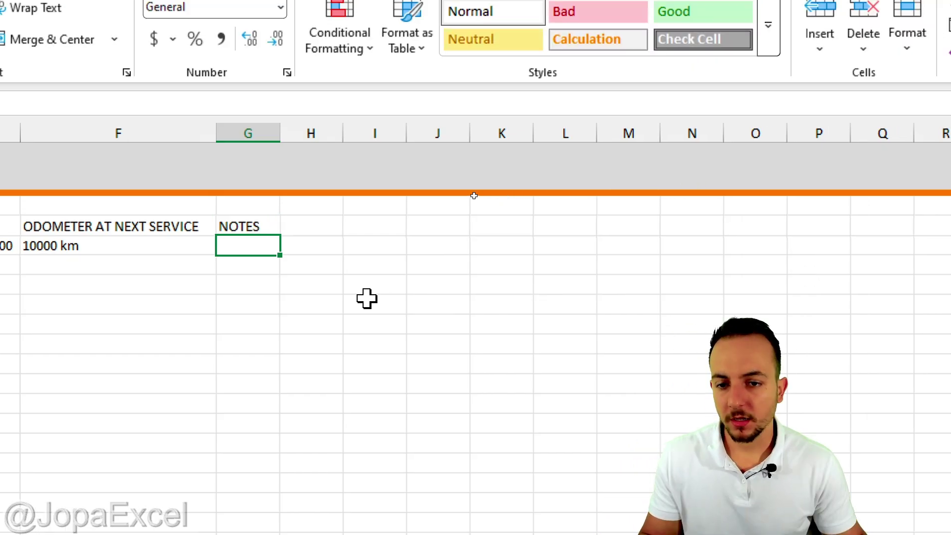
left_click_drag(282, 131, 408, 140)
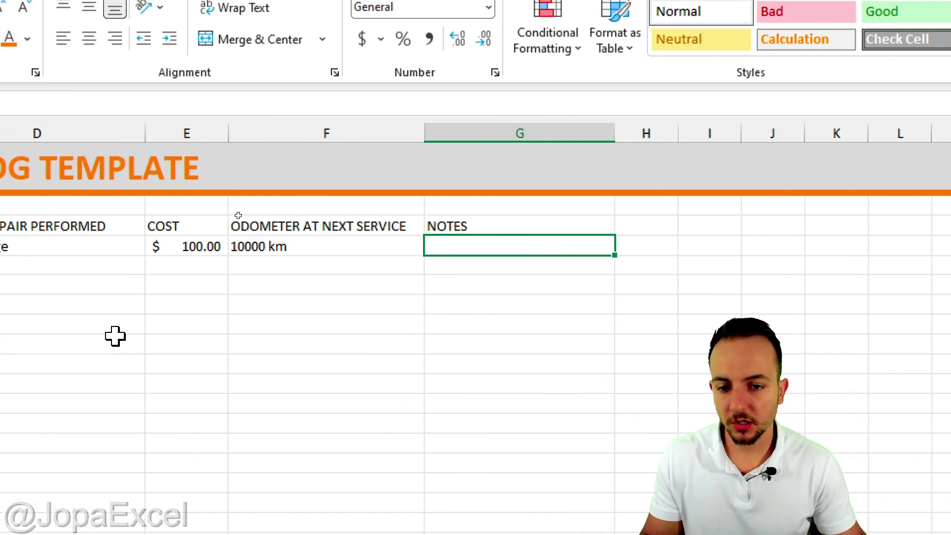
Center the contents of A4:G5 both vertically and horizontally.
left_click_drag(38, 227, 835, 244)
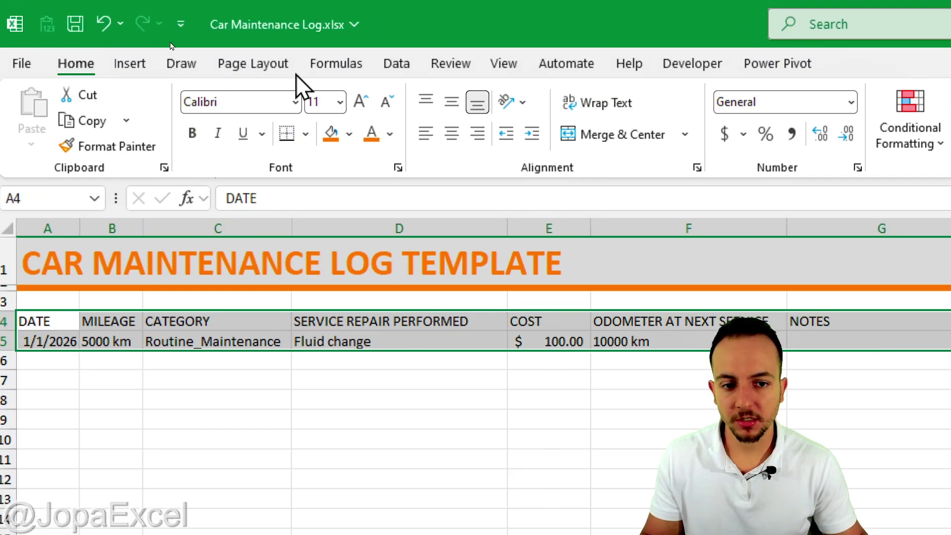
left_click(452, 102)
left_click(451, 132)
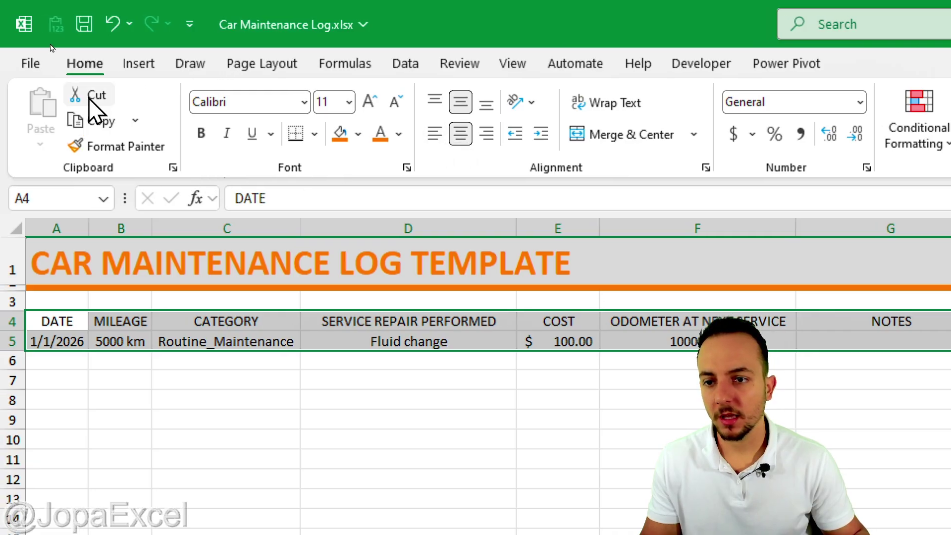
Convert A4:G5 into a table with headers and apply the orange banded style from the second row of Medium styles.
left_click(136, 65)
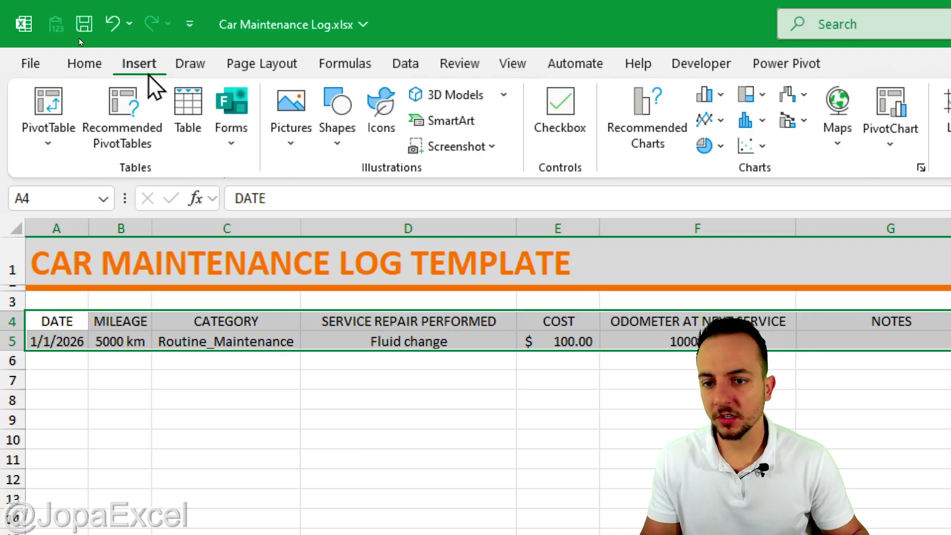
left_click(186, 116)
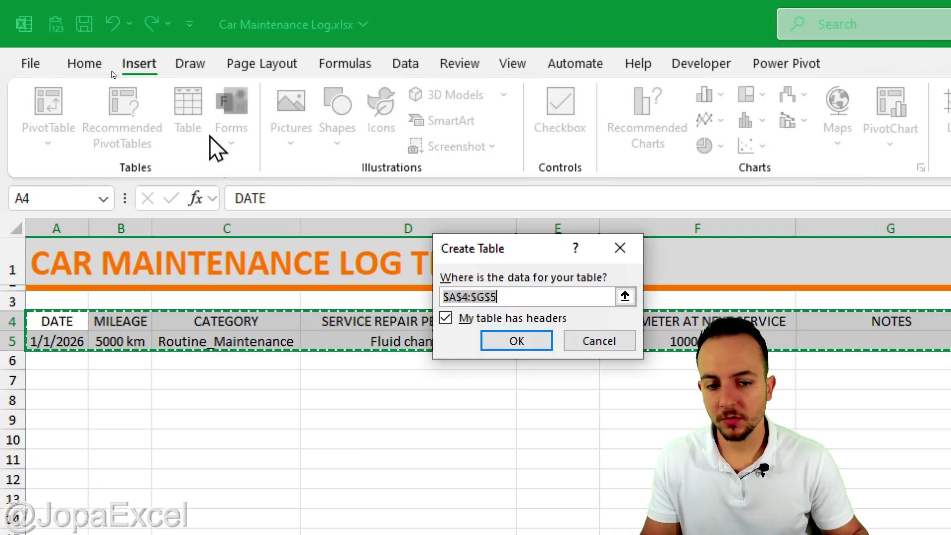
left_click(516, 342)
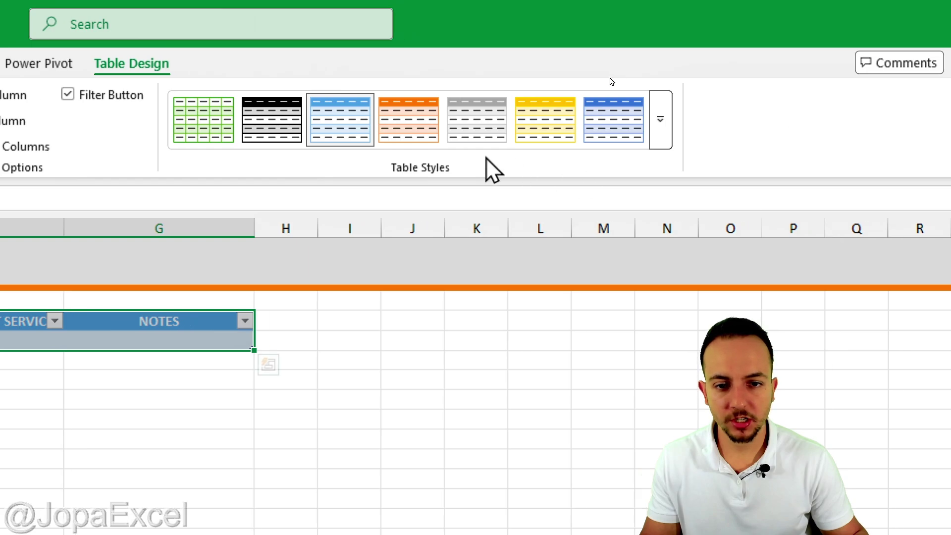
left_click(660, 122)
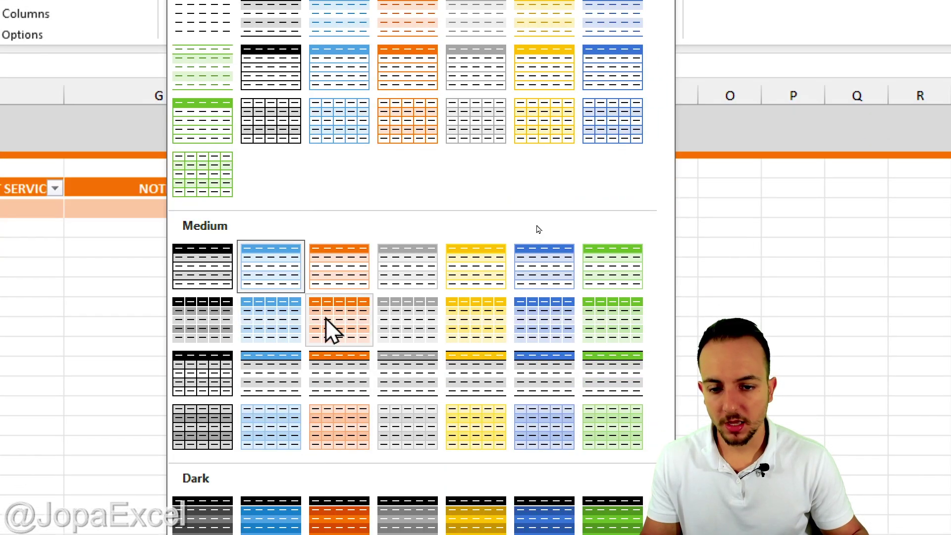
left_click(323, 316)
Widen the CATEGORY, MILEAGE and DATE columns so their headers clear the filter buttons.
left_click(119, 325)
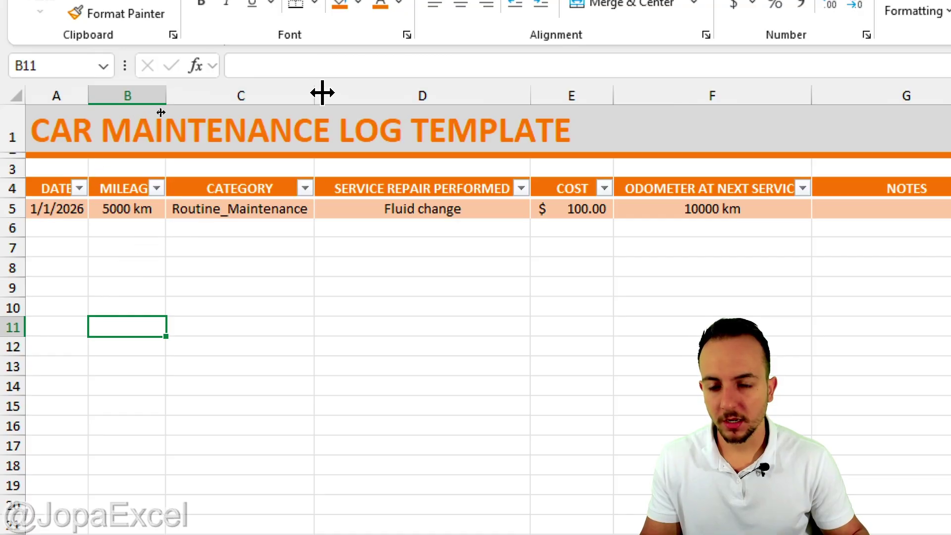
left_click_drag(323, 92, 342, 96)
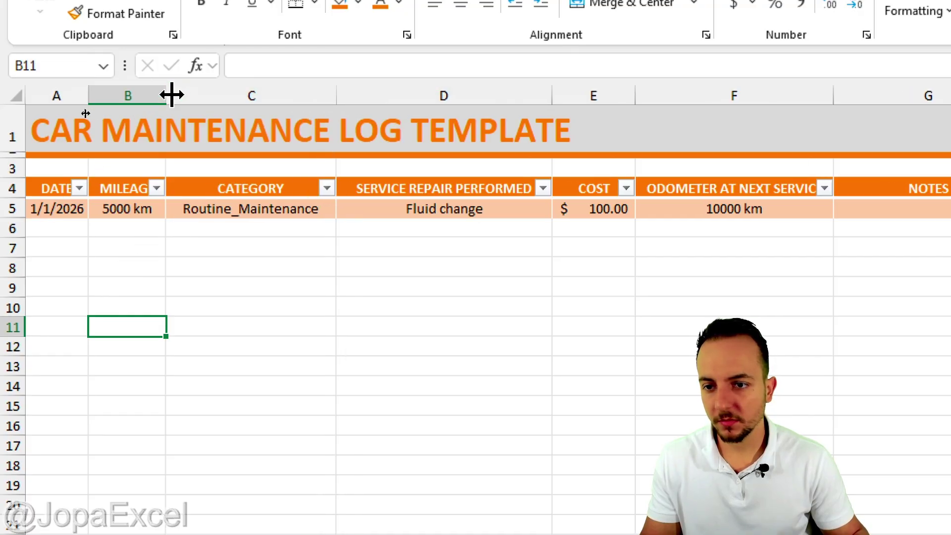
left_click_drag(170, 91, 193, 92)
left_click_drag(88, 94, 117, 95)
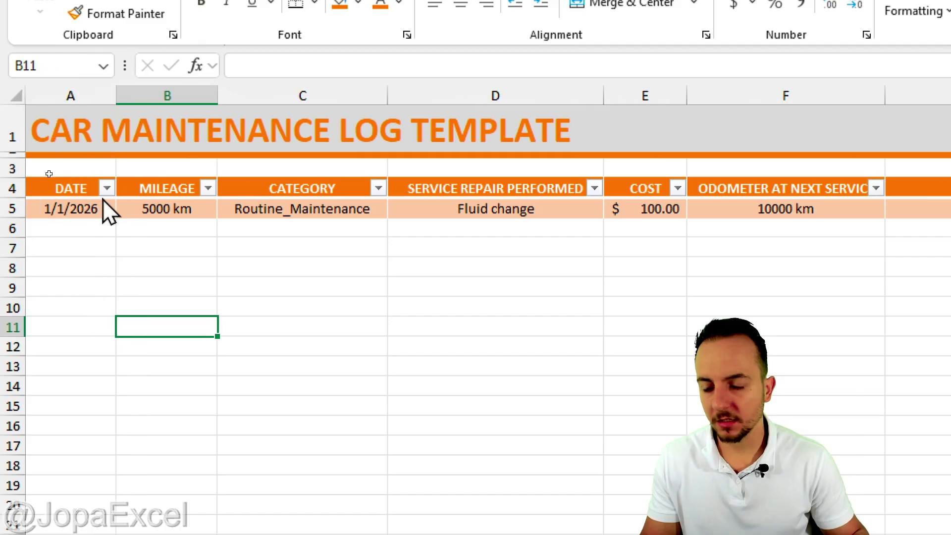
Start a second log entry in row 6 with the date 01/15/2026 and a mileage of 5700 km.
left_click(104, 228)
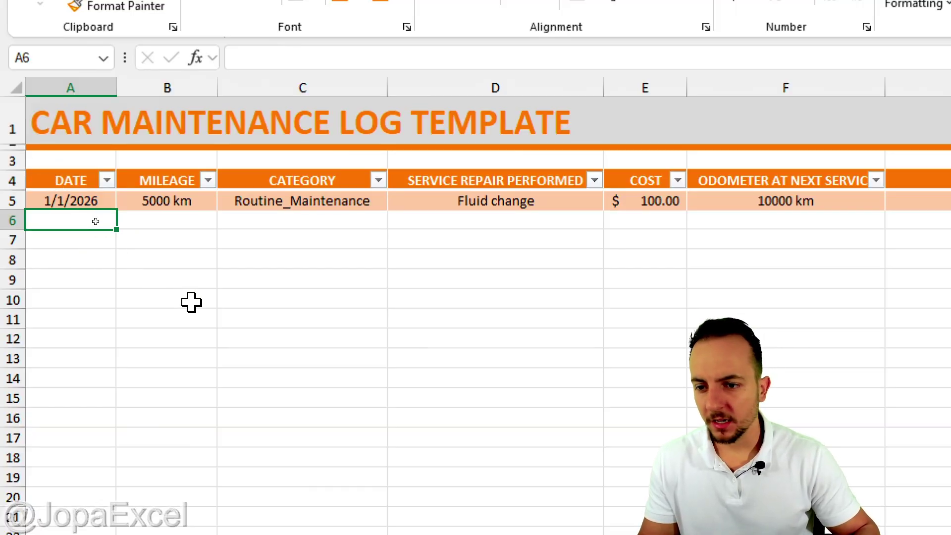
type("01/15")
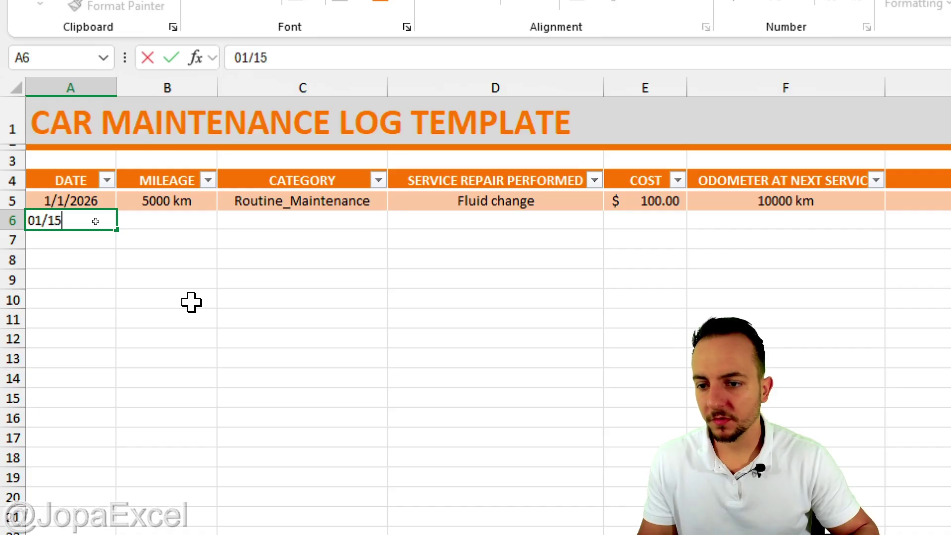
type("/2026")
key("Return")
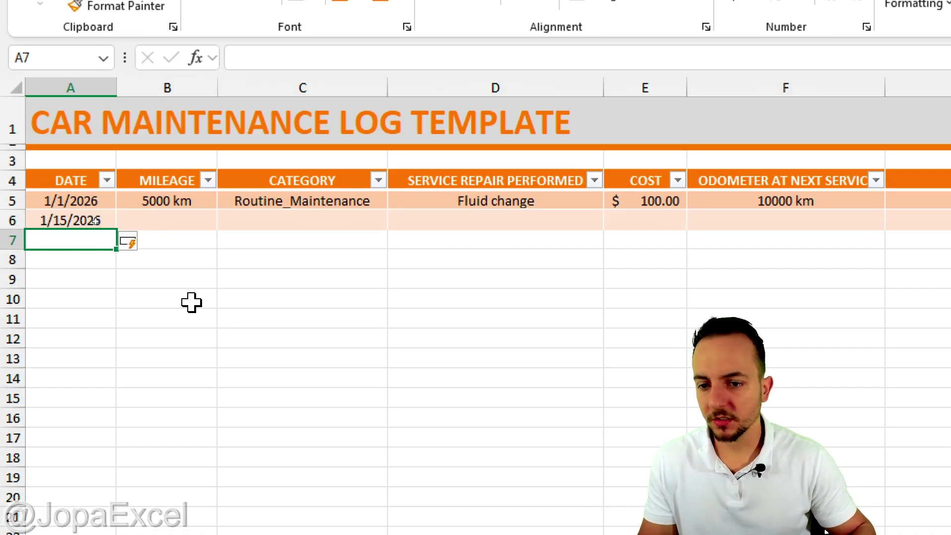
left_click(188, 223)
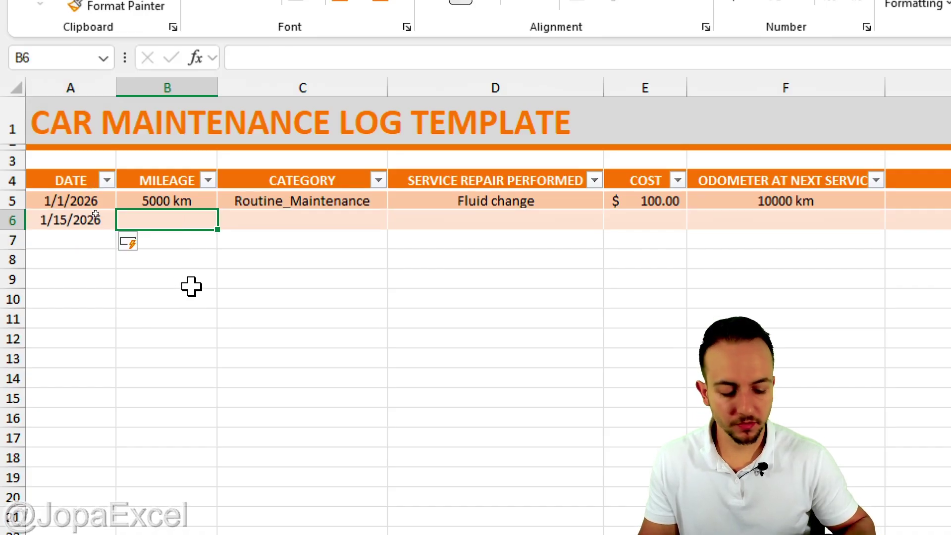
type("5700")
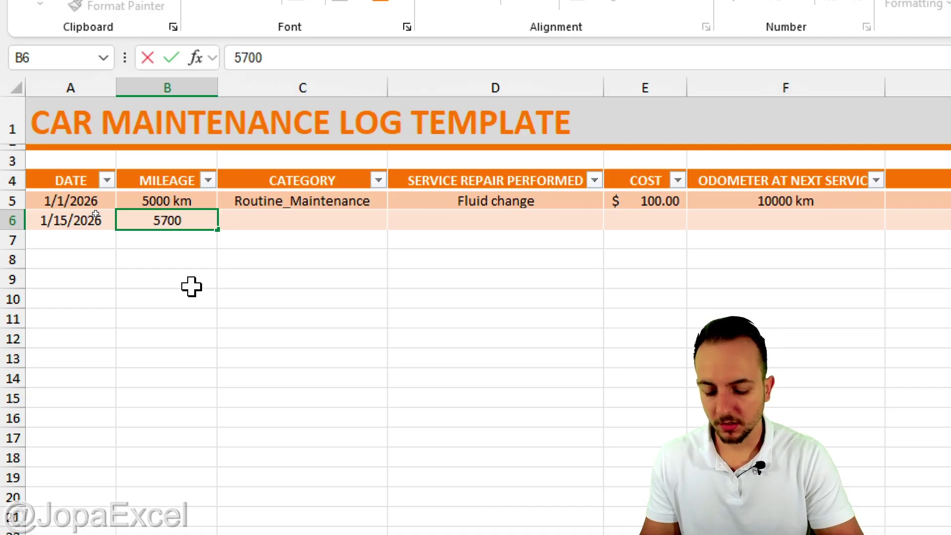
type(" KM")
key("BackSpace")
key("BackSpace")
type("km")
key("Tab")
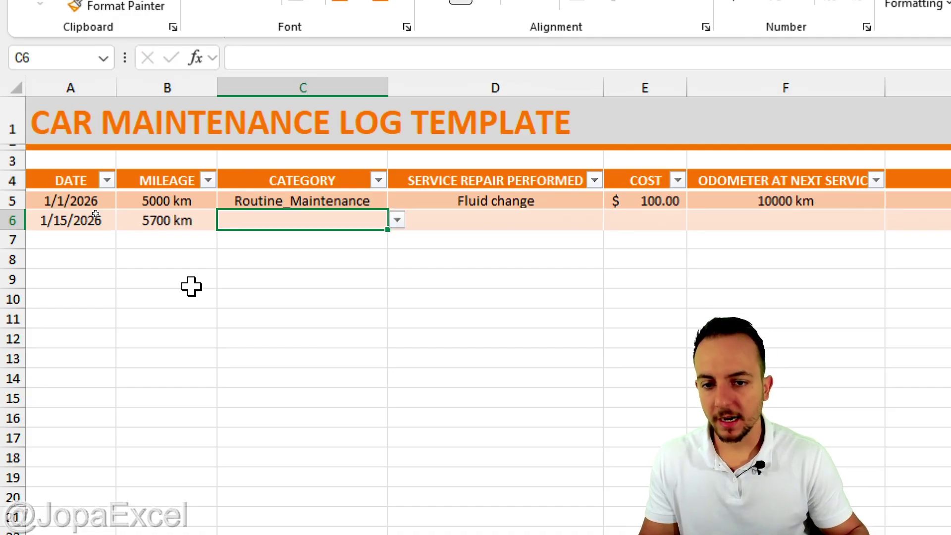
Choose Major_Service as the row 6 category and Brake repair as the service performed.
left_click(397, 221)
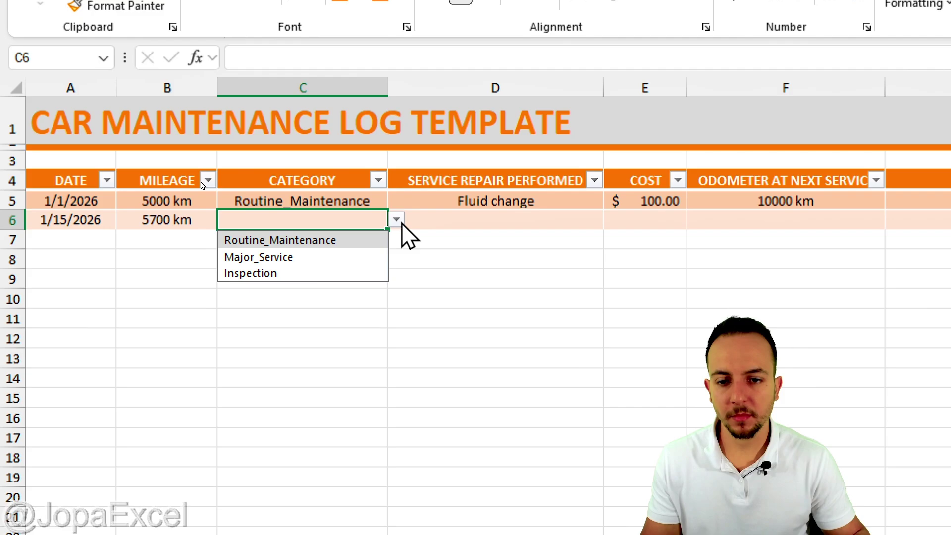
left_click(335, 258)
left_click(471, 222)
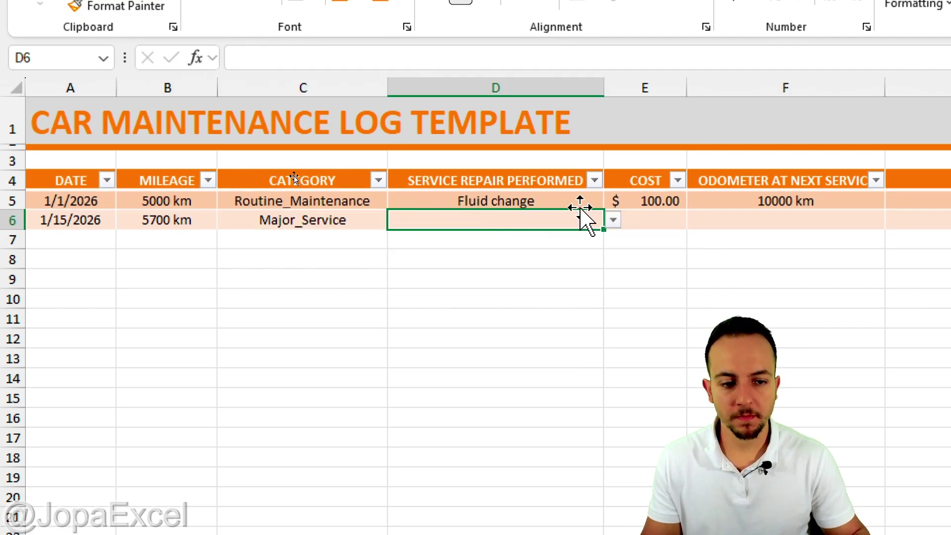
left_click(613, 220)
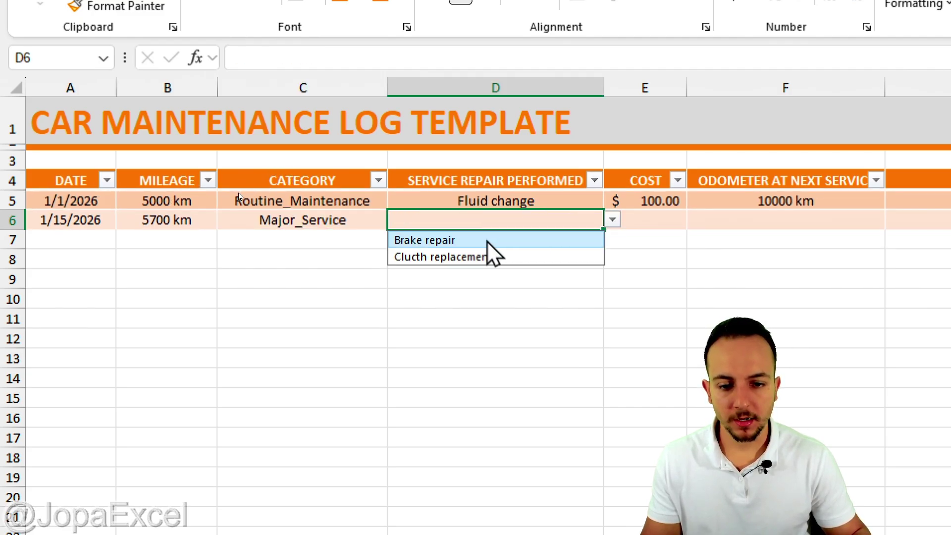
left_click(444, 243)
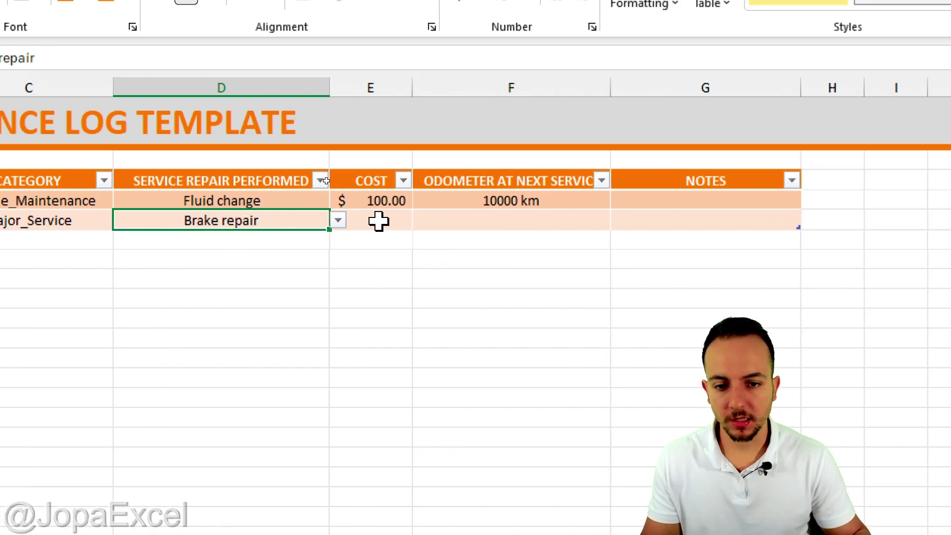
Enter a cost of 150 in E6 and a next-service odometer value of 100000 km in F6.
left_click(652, 221)
type("15")
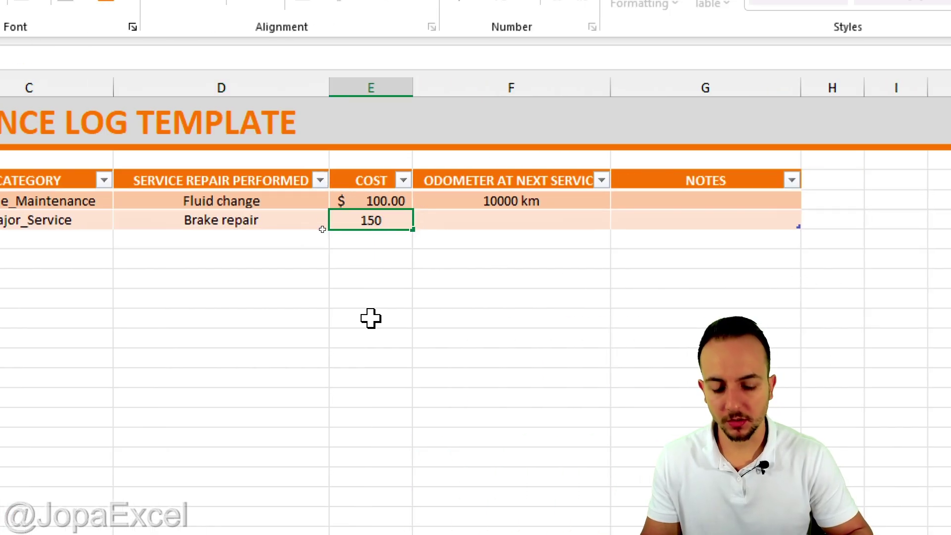
type("0")
key("Return")
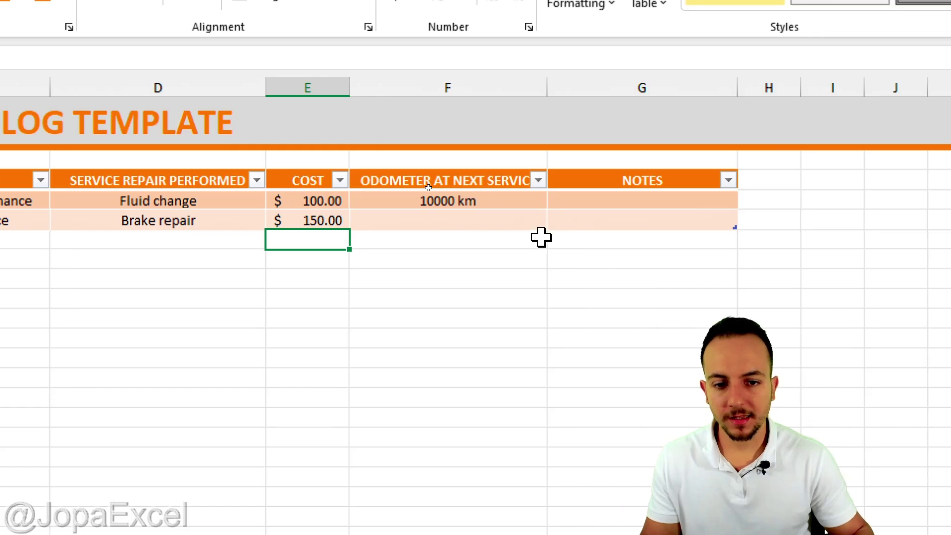
left_click(473, 217)
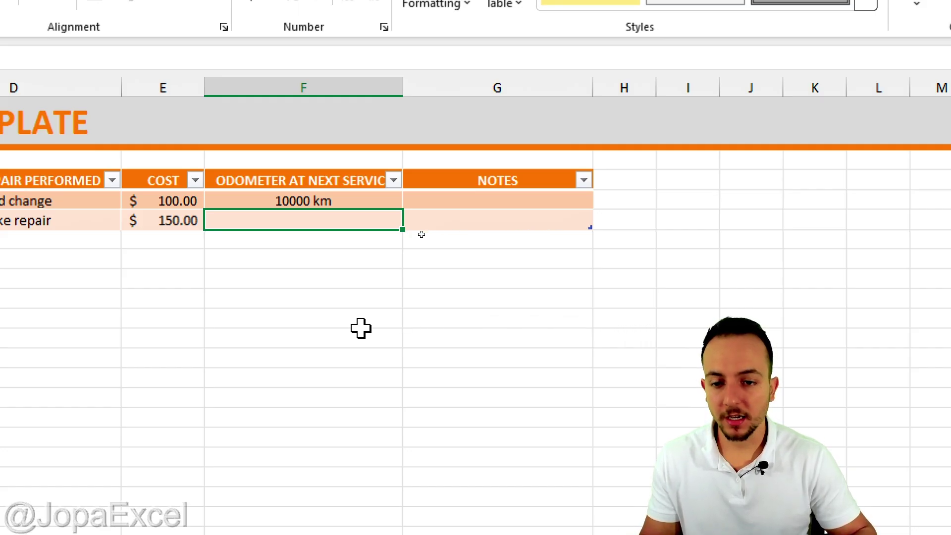
type("10")
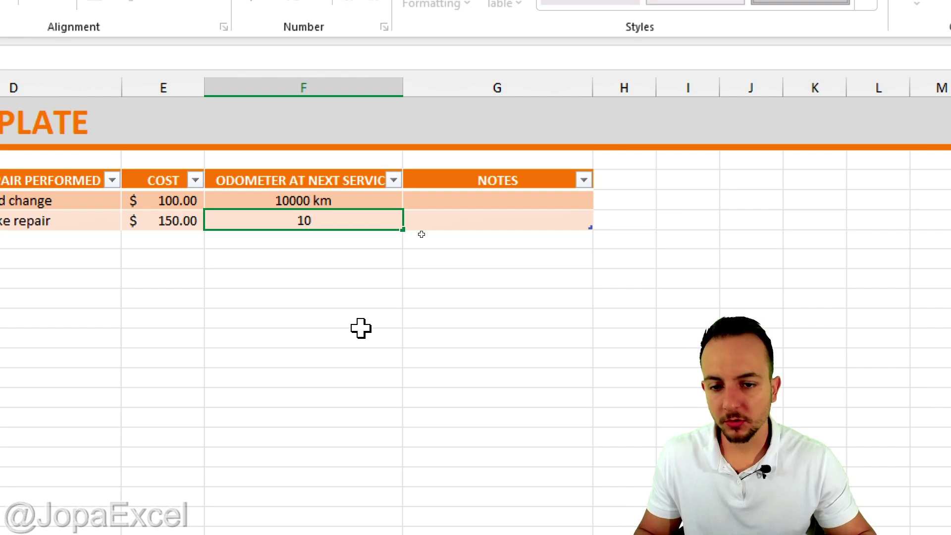
type("0000")
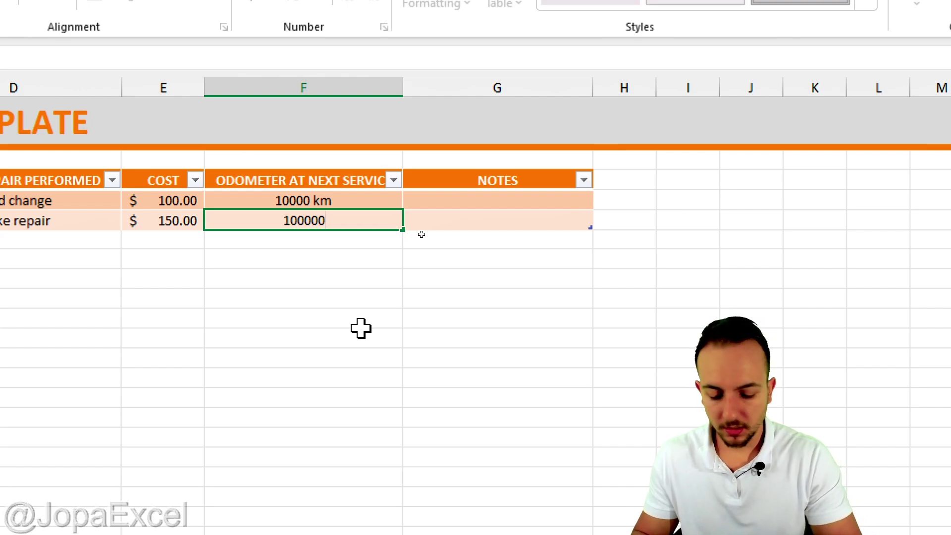
type(" Km")
key("BackSpace")
key("BackSpace")
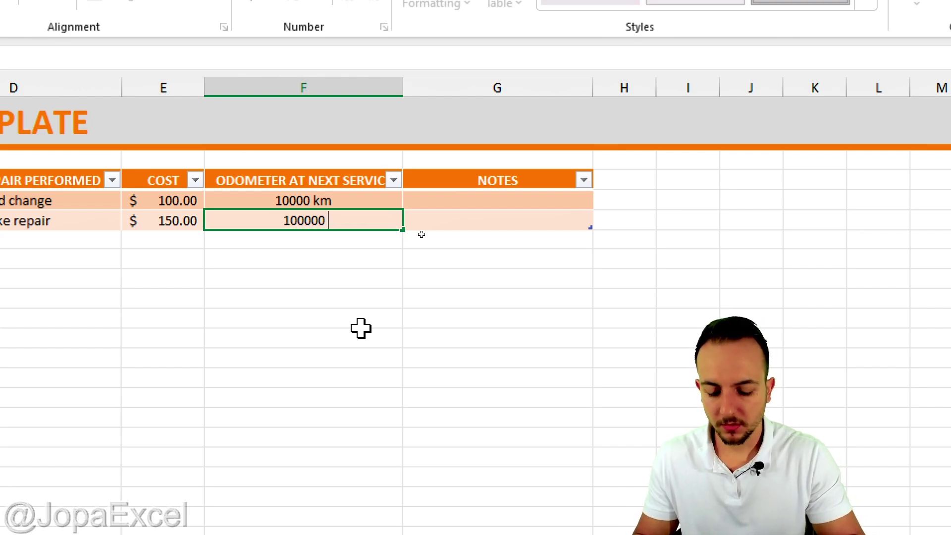
type("km")
key("Return")
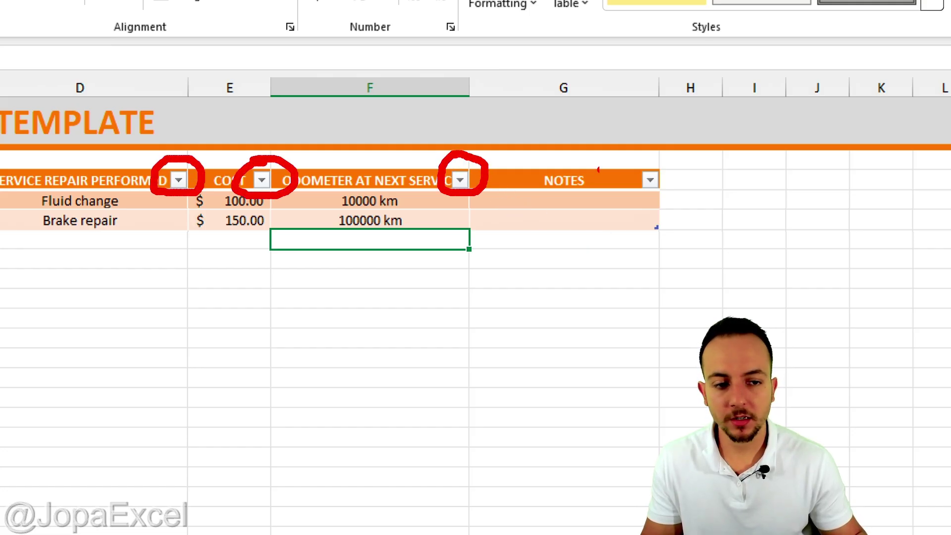
Inspect the sort and filter options of the odometer column without applying any.
left_click(460, 181)
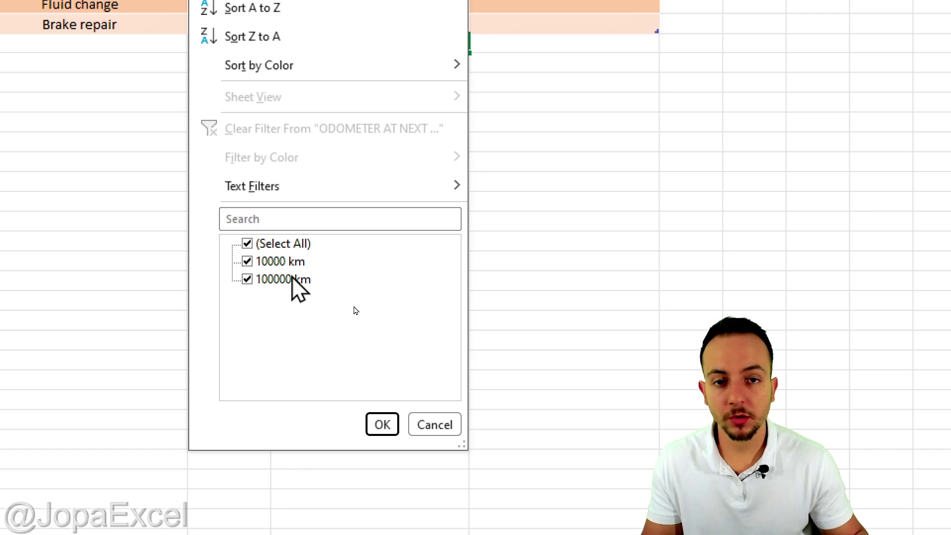
key("Escape")
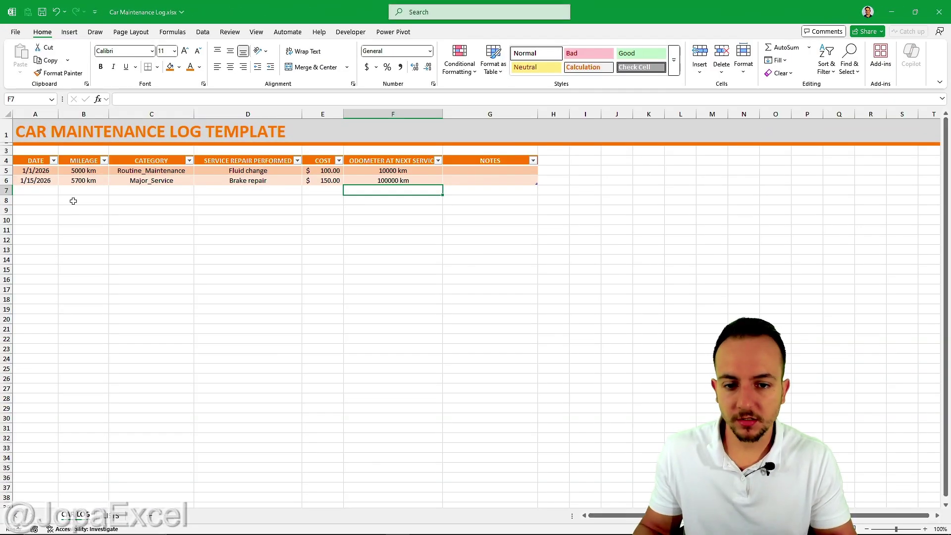